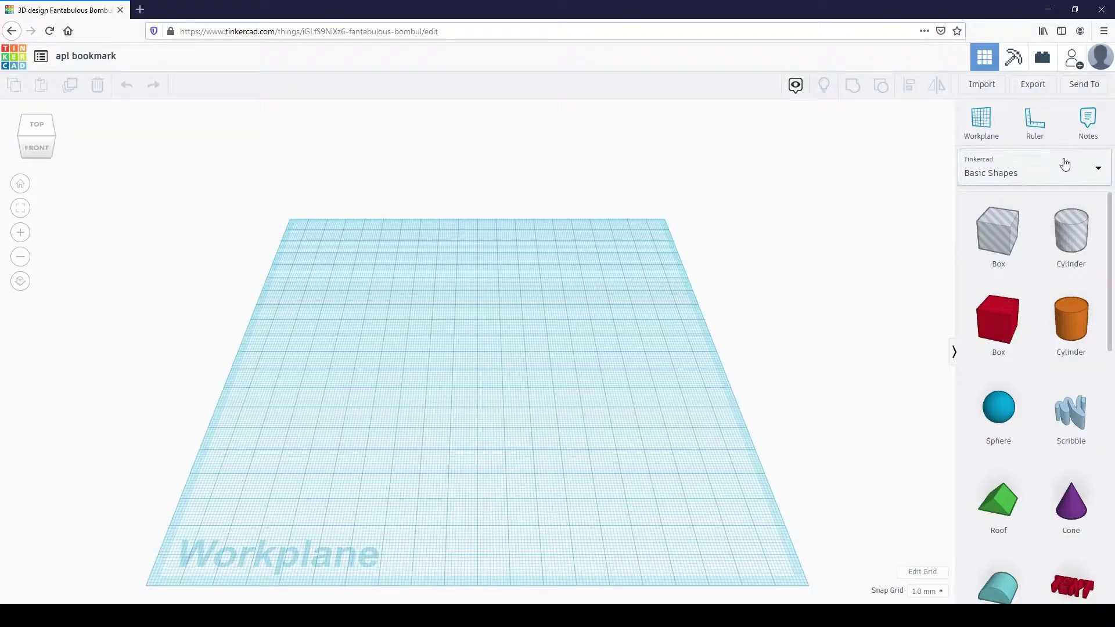
Place a MetaCapsule from the full set of shape generators on the upper middle of the workplane
{"action": "left_click", "coordinate": [1081, 178]}
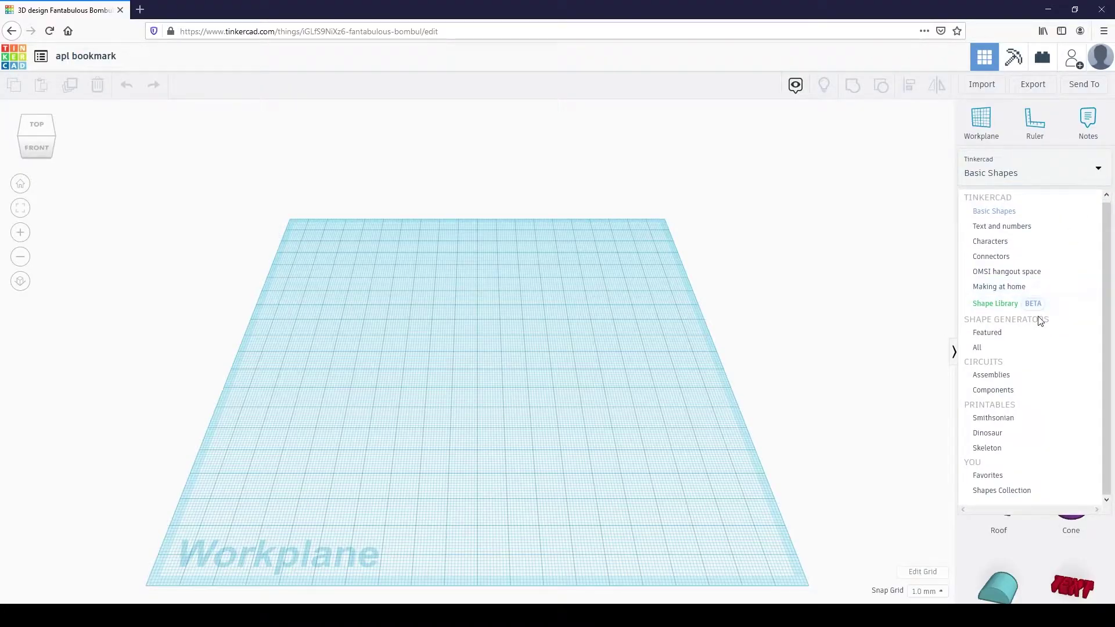
{"action": "left_click", "coordinate": [1002, 349]}
{"action": "scroll", "coordinate": [1033, 377], "scroll_direction": "down", "scroll_amount": 2}
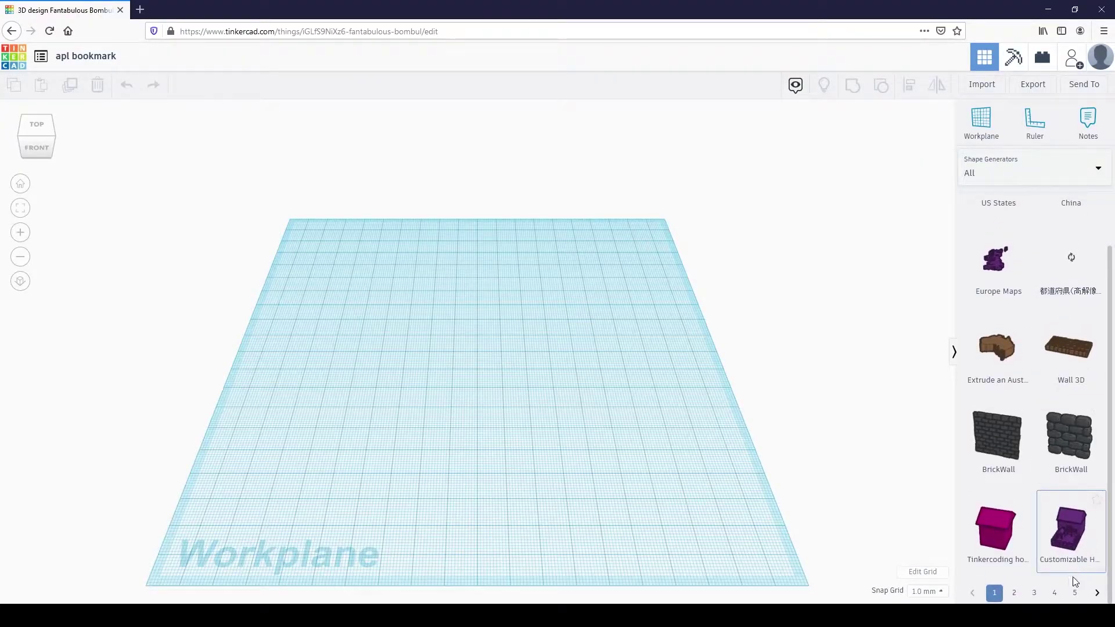
{"action": "left_click", "coordinate": [1074, 593]}
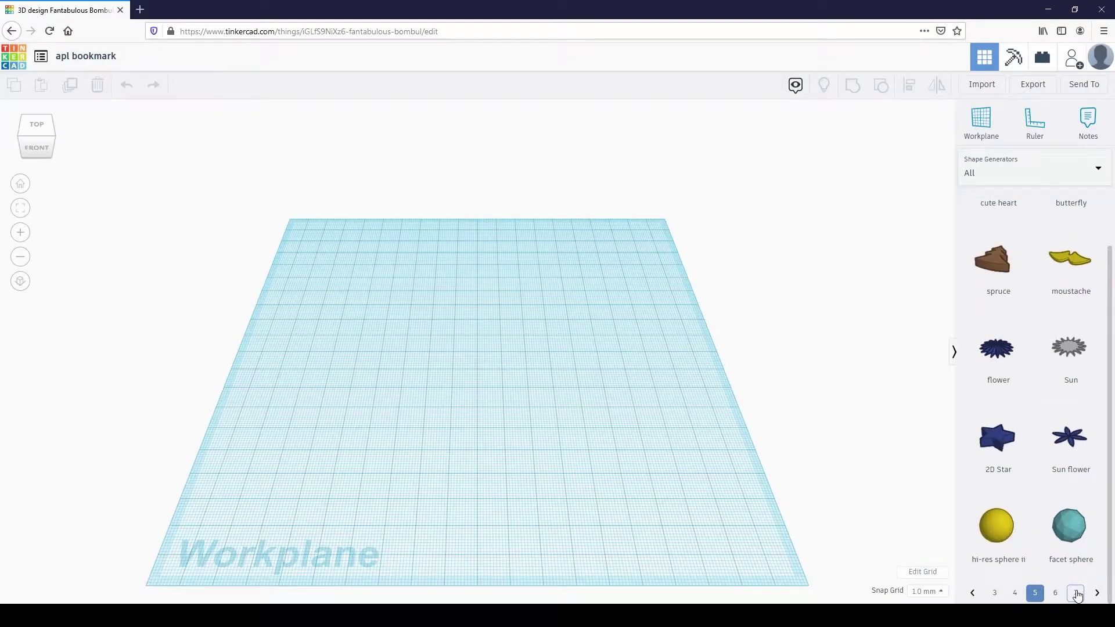
{"action": "left_click", "coordinate": [1075, 593]}
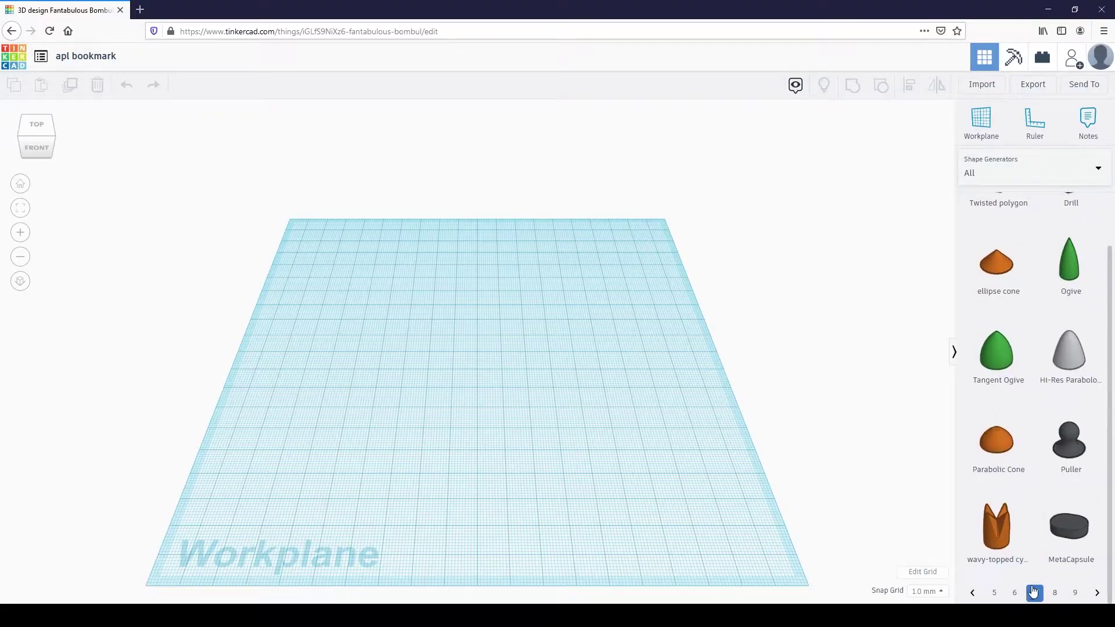
{"action": "left_click_drag", "start_coordinate": [1077, 535], "coordinate": [449, 335]}
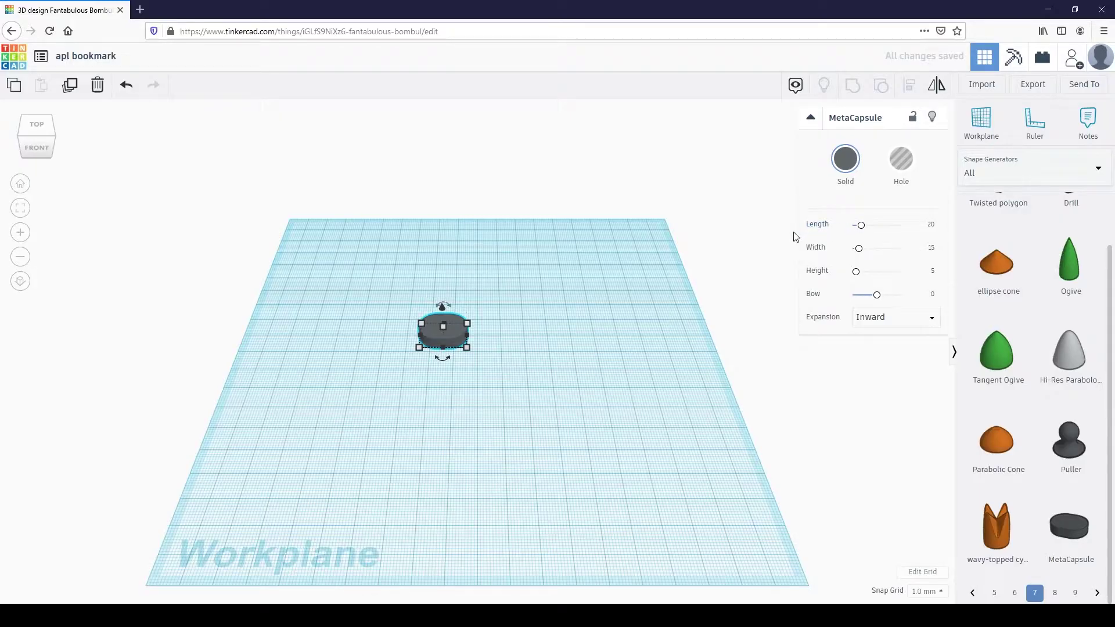
Set the capsule's length to 35 and its width to 80
{"action": "left_click", "coordinate": [932, 227]}
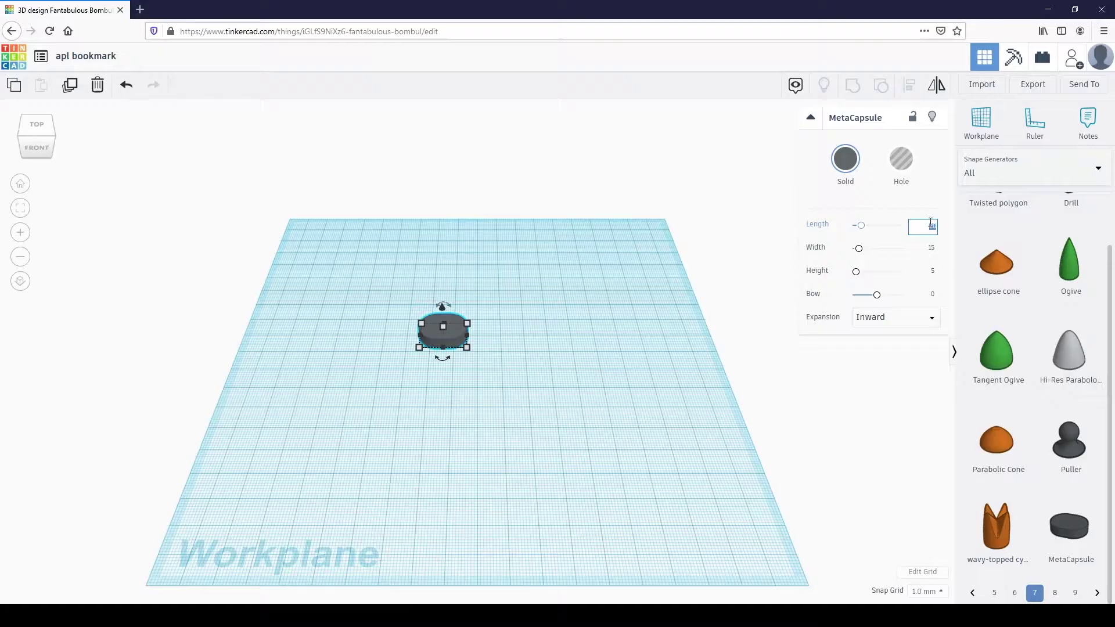
{"action": "type", "text": "35"}
{"action": "left_click", "coordinate": [933, 250]}
{"action": "type", "text": "80"}
{"action": "key", "text": "Return"}
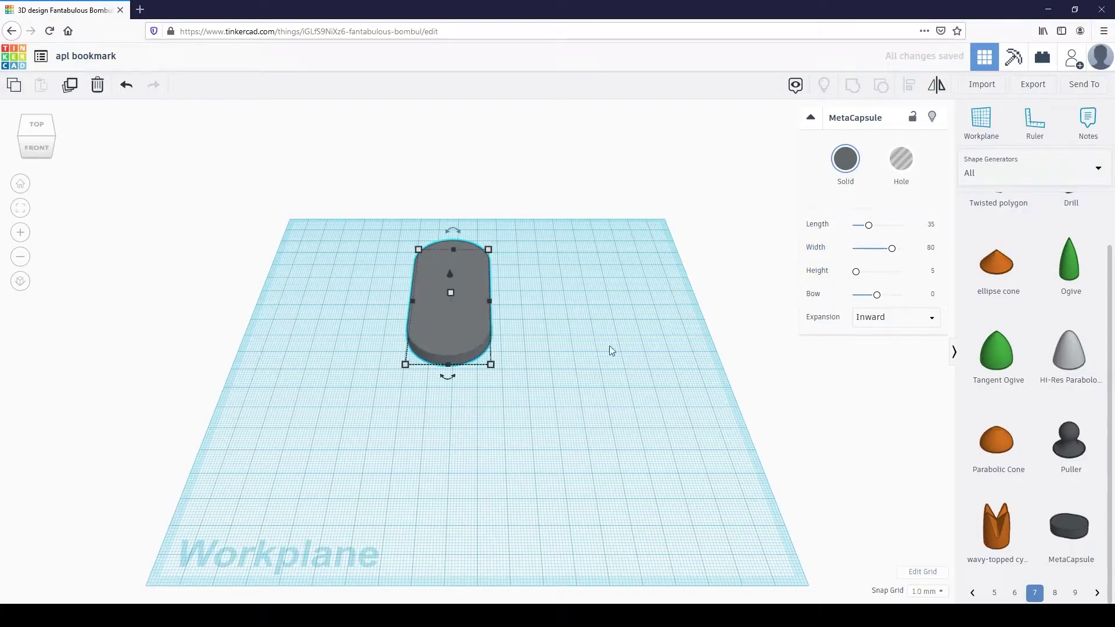
{"action": "mouse_move", "coordinate": [487, 249]}
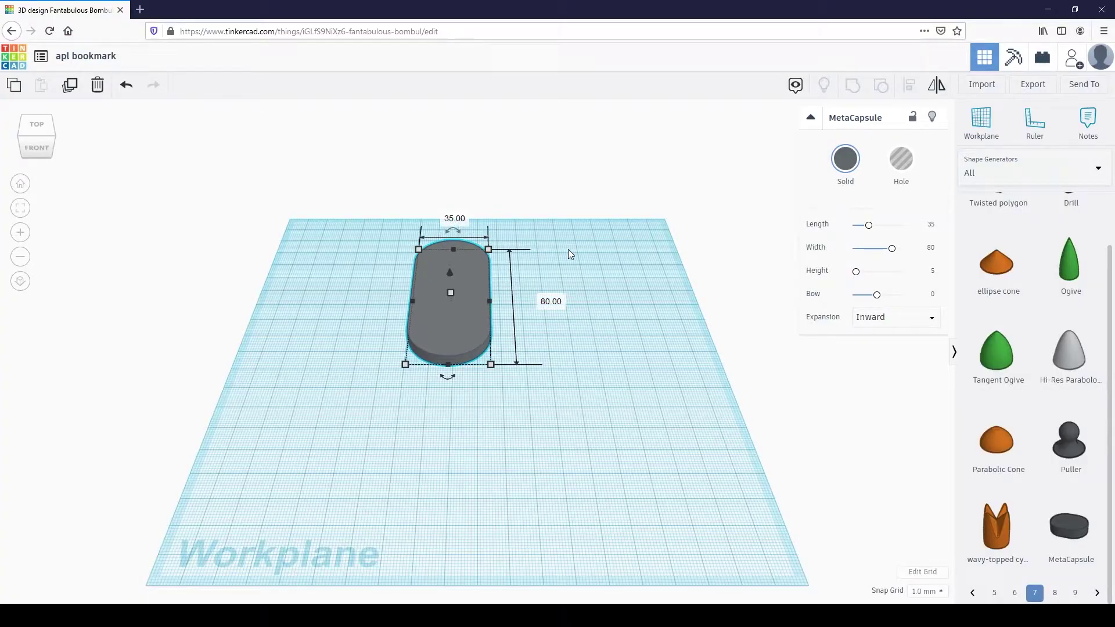
Duplicate the capsule and move the copy sideways, leaving a clear gap between it and the original
{"action": "right_click_drag", "start_coordinate": [569, 247], "coordinate": [512, 273]}
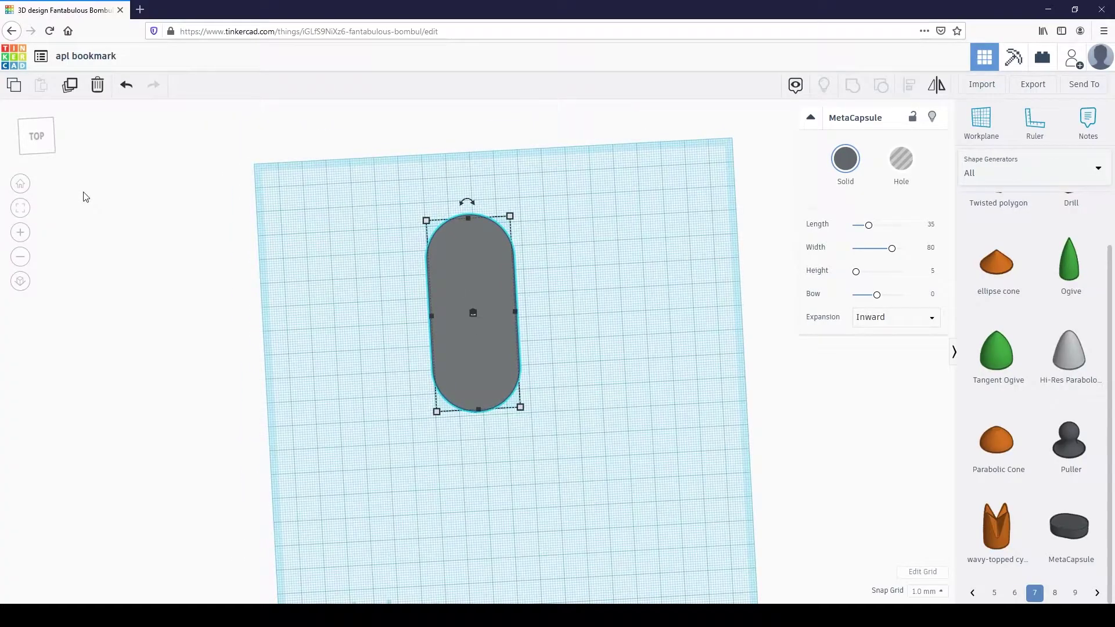
{"action": "left_click", "coordinate": [38, 137]}
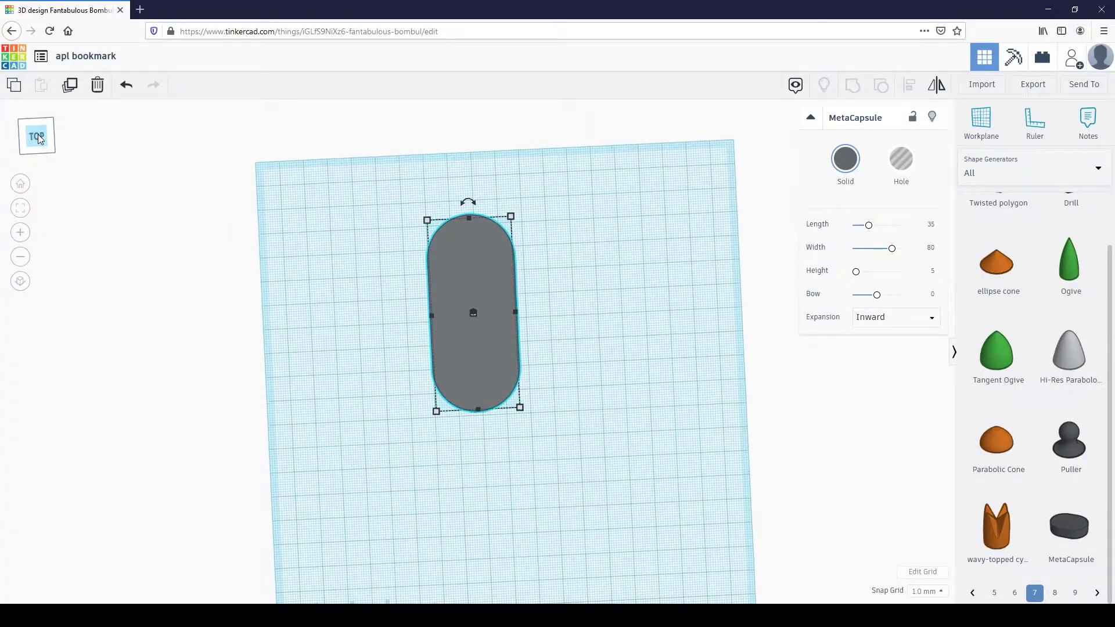
{"action": "mouse_move", "coordinate": [38, 135]}
{"action": "left_mouse_down"}
{"action": "mouse_move", "coordinate": [40, 121]}
{"action": "mouse_move", "coordinate": [41, 133]}
{"action": "left_mouse_up"}
{"action": "left_click", "coordinate": [41, 134]}
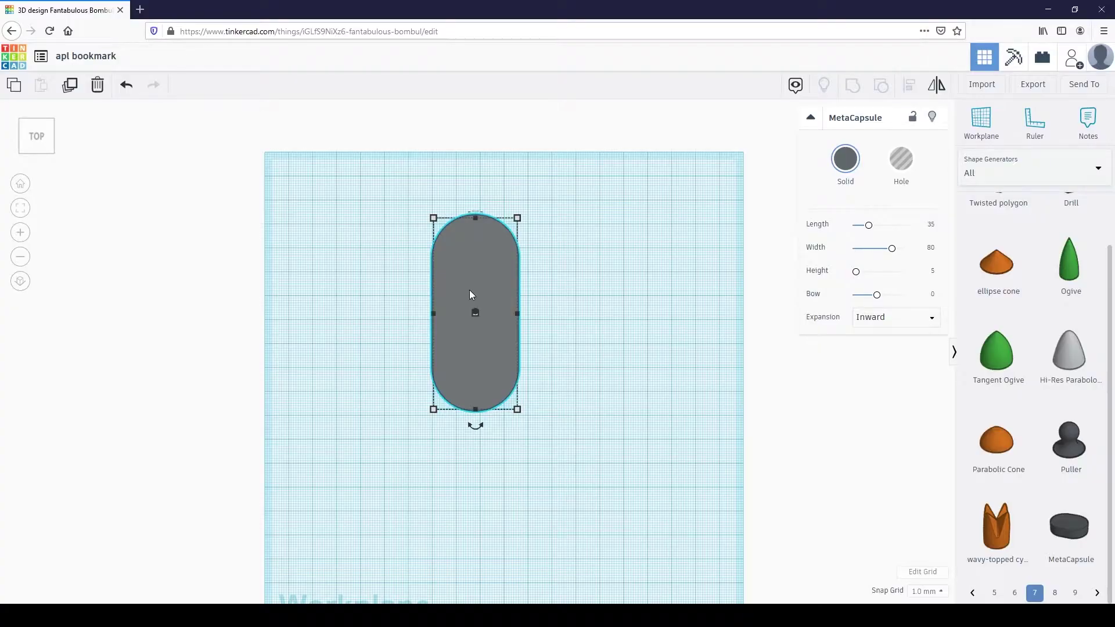
{"action": "left_click", "coordinate": [70, 86]}
{"action": "left_click_drag", "start_coordinate": [461, 261], "coordinate": [564, 266]}
{"action": "middle_click_drag", "start_coordinate": [550, 285], "coordinate": [419, 301]}
{"action": "scroll", "coordinate": [419, 301], "scroll_direction": "down", "scroll_amount": 3}
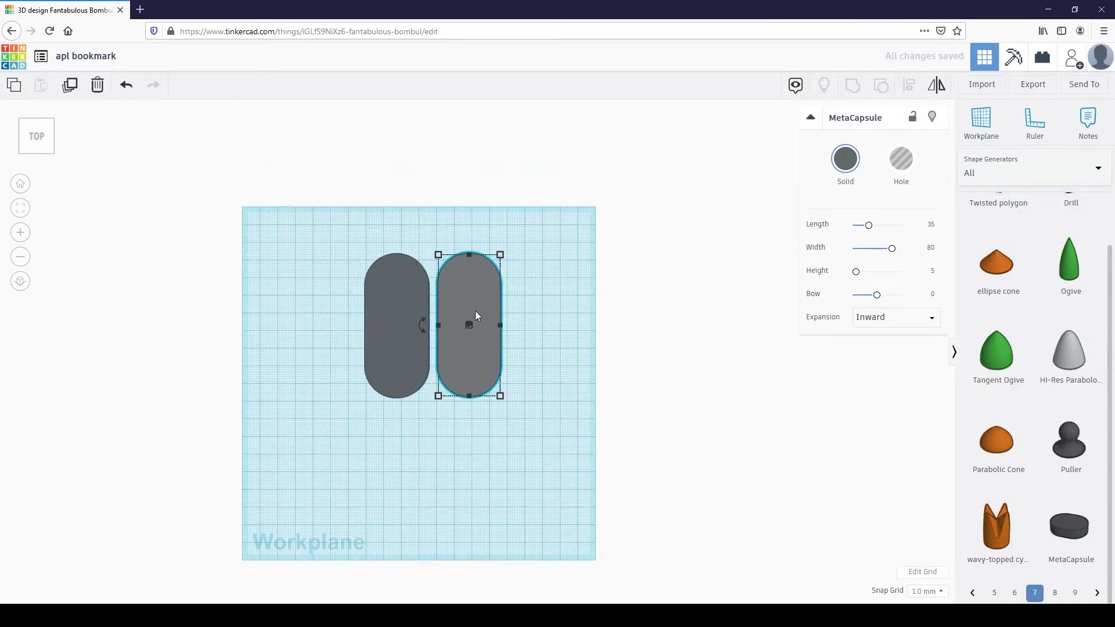
{"action": "scroll", "coordinate": [475, 312], "scroll_direction": "up", "scroll_amount": 3}
{"action": "left_click_drag", "start_coordinate": [464, 289], "coordinate": [528, 280]}
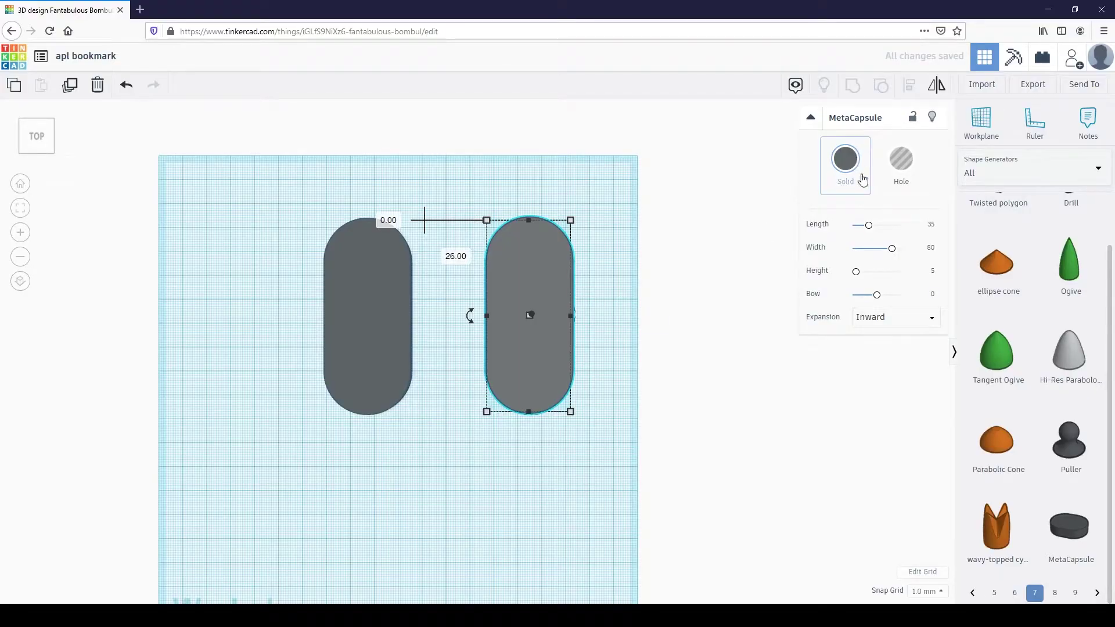
Place a hole box over the upper rounded end of the copied capsule and widen it to about 43 mm to cover that end
{"action": "left_click", "coordinate": [1037, 180]}
{"action": "left_click", "coordinate": [1022, 216]}
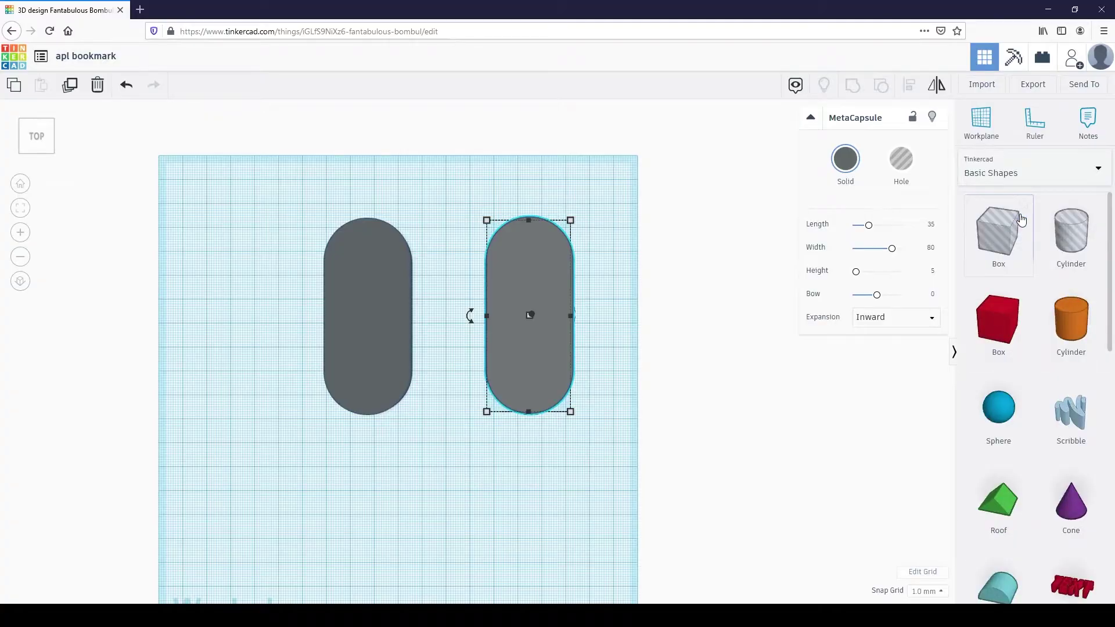
{"action": "left_click_drag", "start_coordinate": [1003, 242], "coordinate": [584, 246]}
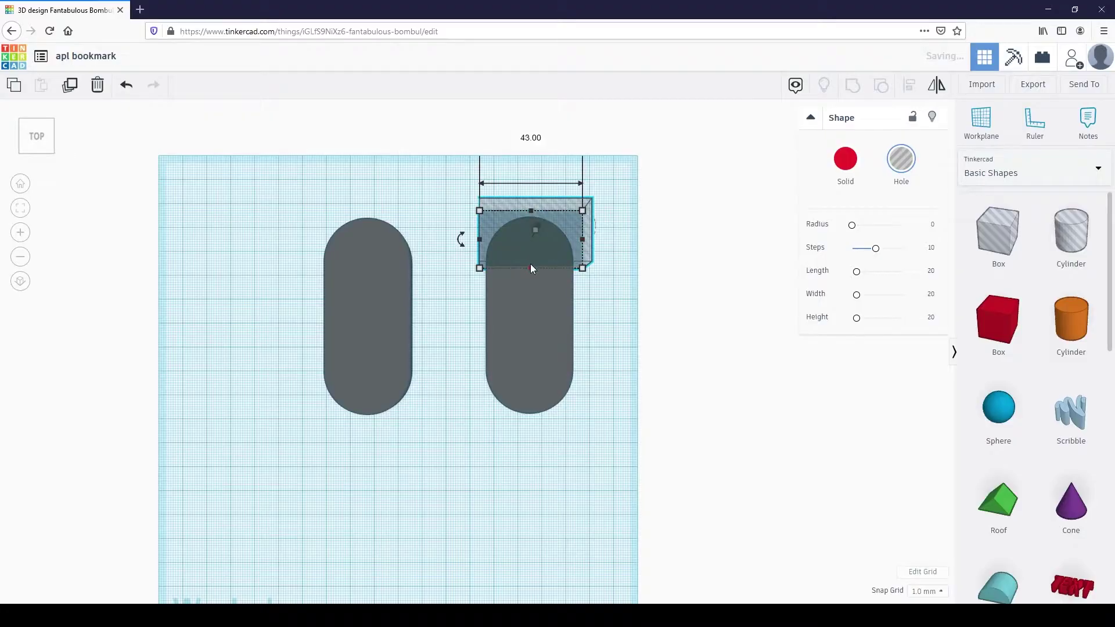
{"action": "left_click", "coordinate": [456, 173]}
{"action": "right_click_drag", "start_coordinate": [584, 280], "coordinate": [562, 258]}
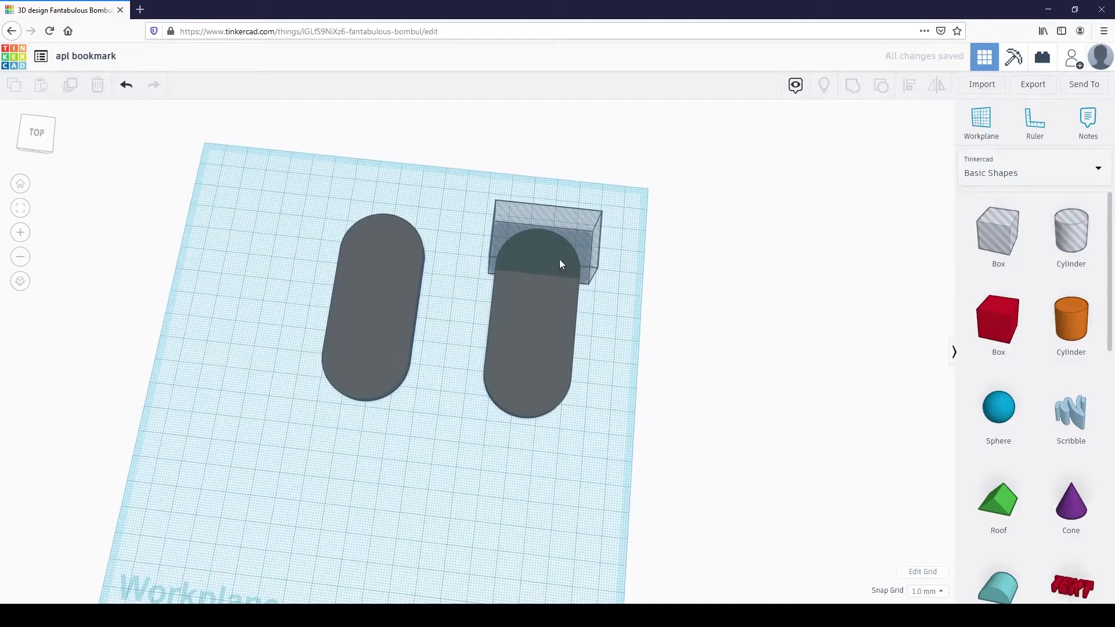
{"action": "left_click", "coordinate": [590, 234]}
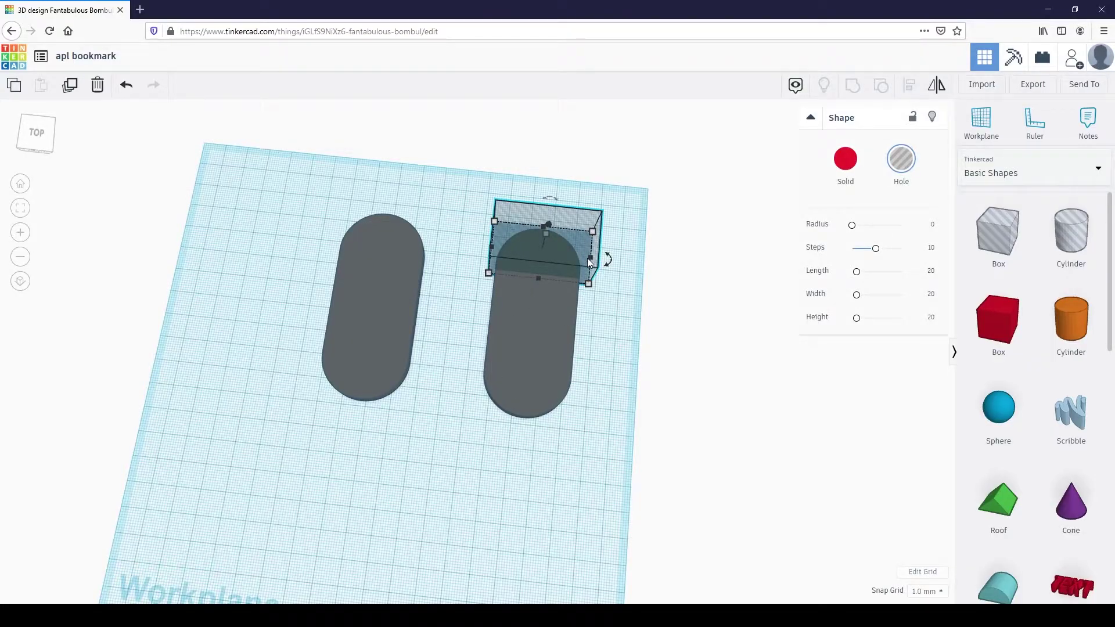
{"action": "left_click", "coordinate": [626, 229]}
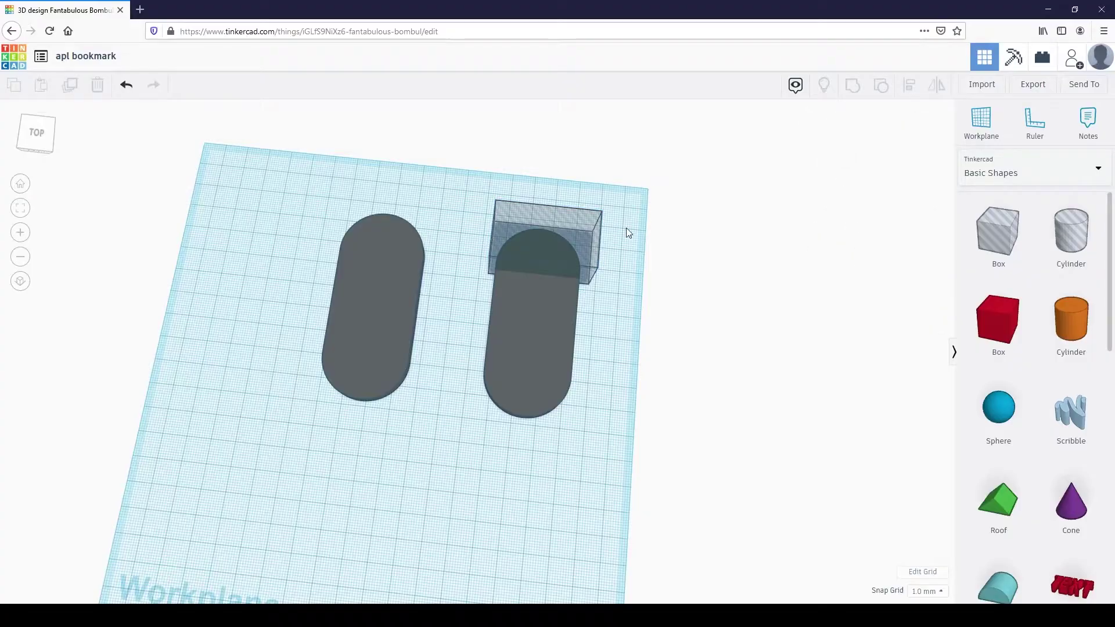
Group the hole box with the copied capsule to cut its upper end off straight
{"action": "left_click_drag", "start_coordinate": [493, 236], "coordinate": [606, 438]}
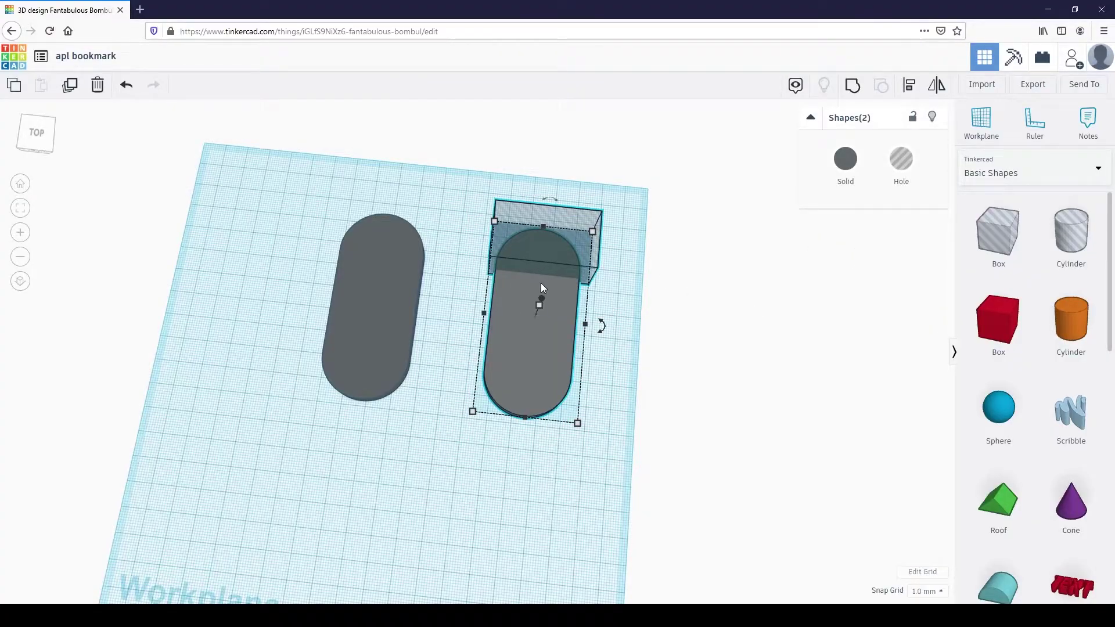
{"action": "left_click", "coordinate": [852, 81]}
{"action": "left_click", "coordinate": [588, 234]}
{"action": "right_click_drag", "start_coordinate": [588, 234], "coordinate": [515, 271]}
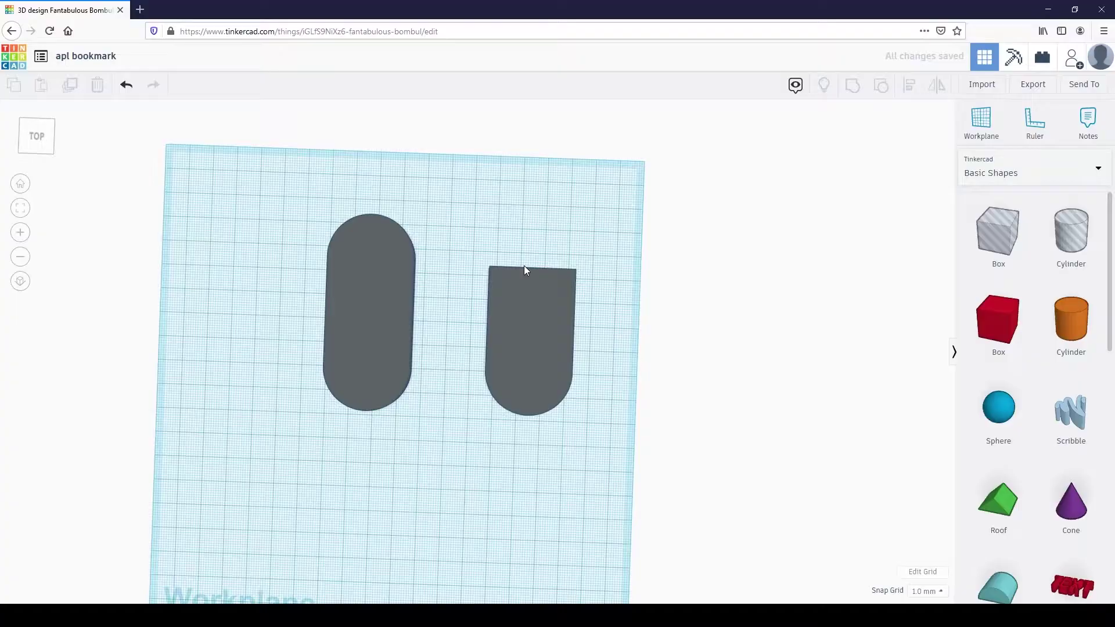
{"action": "middle_click_drag", "start_coordinate": [530, 263], "coordinate": [626, 268]}
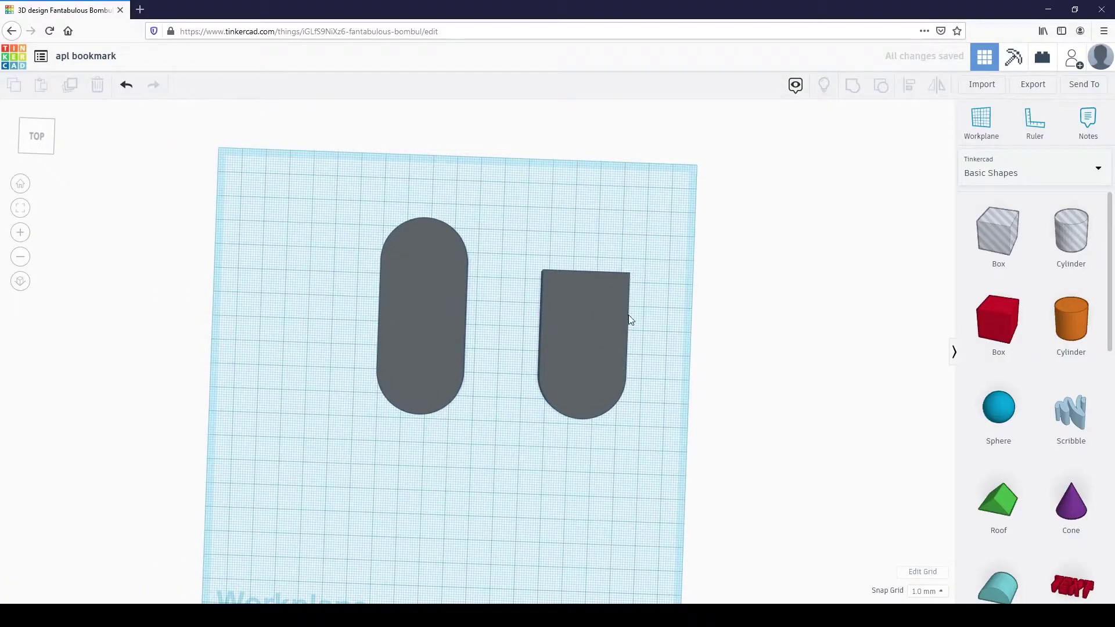
Resize the cut capsule to 27 mm wide and 46 mm long
{"action": "left_click", "coordinate": [593, 319]}
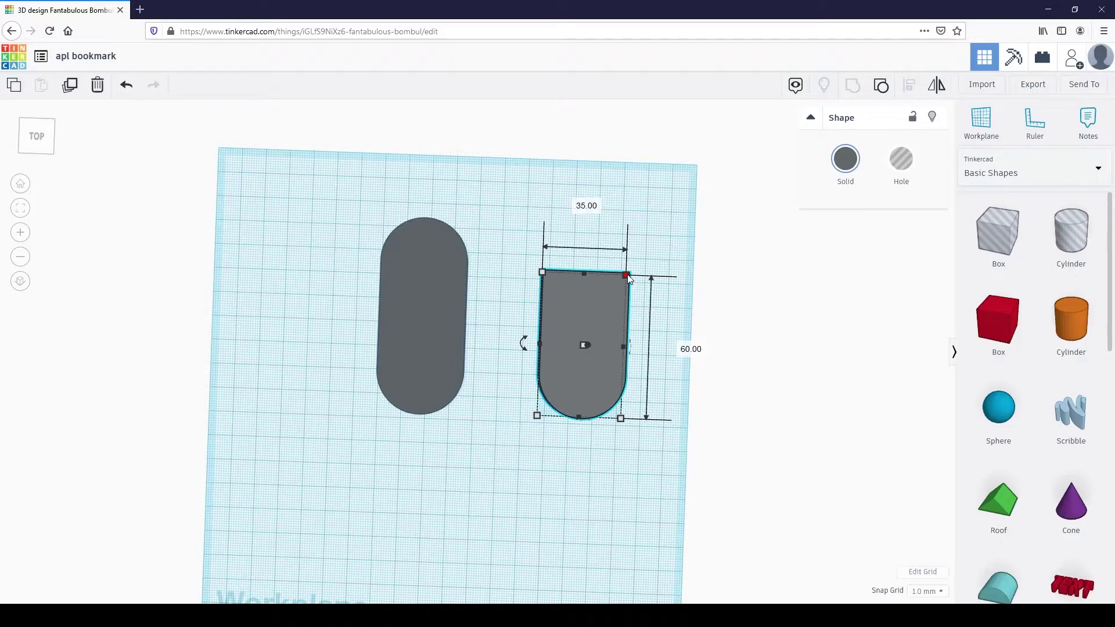
{"action": "left_click", "coordinate": [586, 207]}
{"action": "type", "text": "27"}
{"action": "key", "text": "Return"}
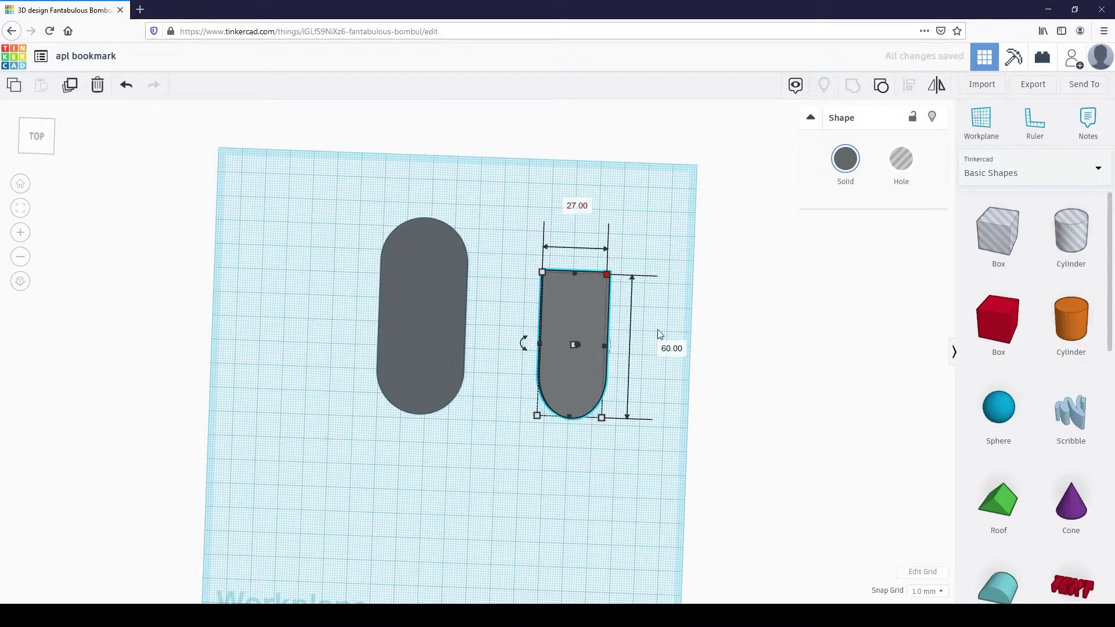
{"action": "left_click", "coordinate": [672, 348]}
{"action": "type", "text": "46"}
{"action": "key", "text": "Return"}
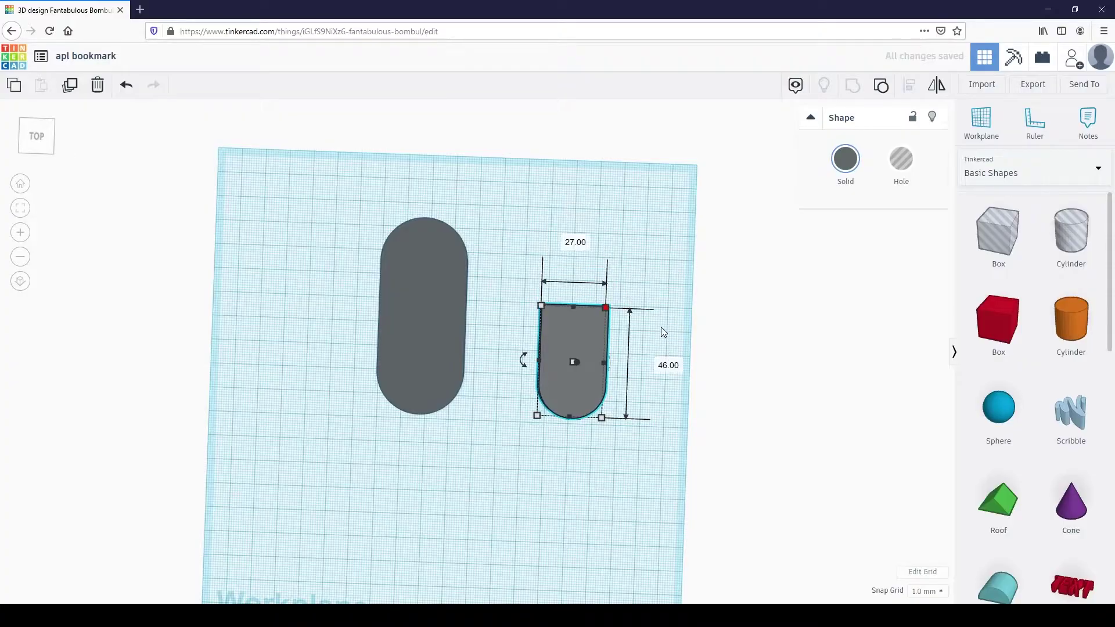
Color the cut capsule red and move it onto the lower part of the grey capsule
{"action": "right_click_drag", "start_coordinate": [625, 329], "coordinate": [595, 349]}
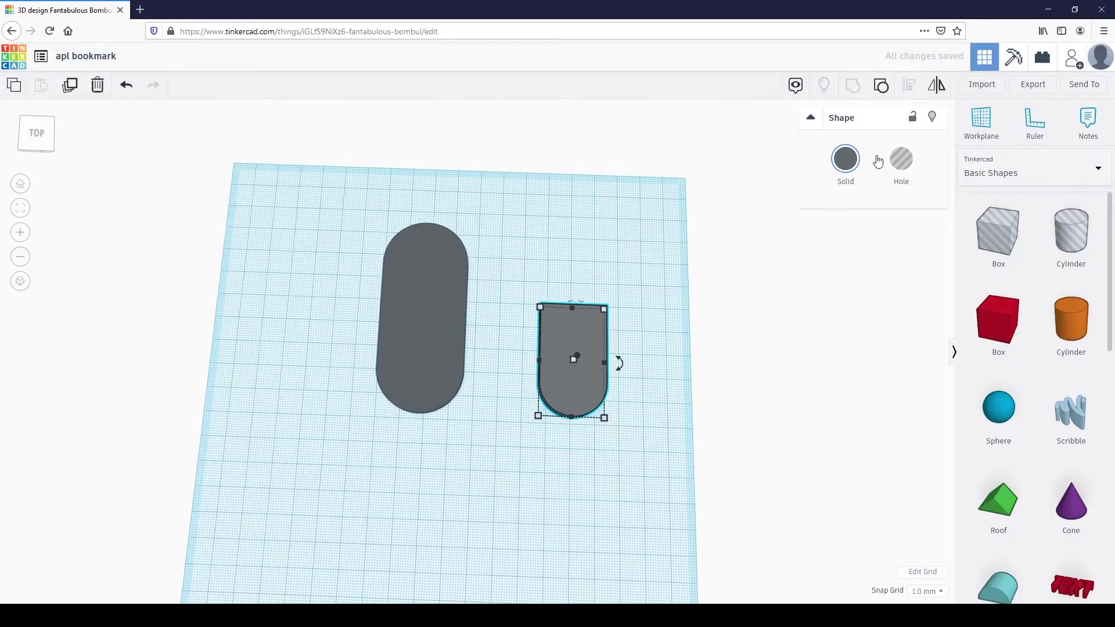
{"action": "left_click", "coordinate": [847, 161]}
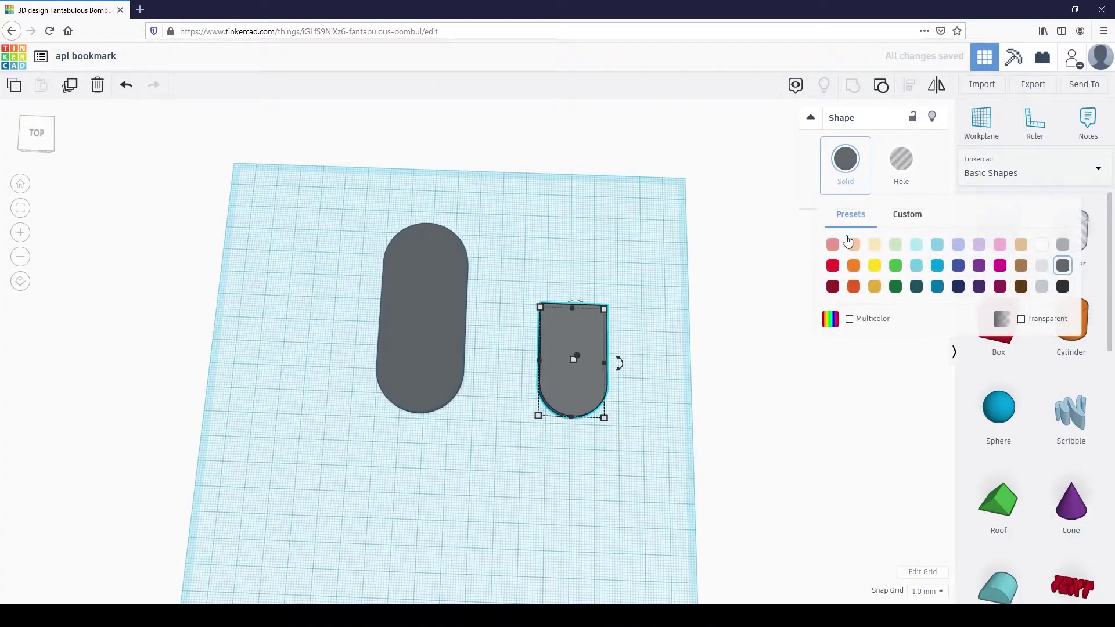
{"action": "left_click", "coordinate": [833, 266]}
{"action": "left_click_drag", "start_coordinate": [570, 332], "coordinate": [421, 323]}
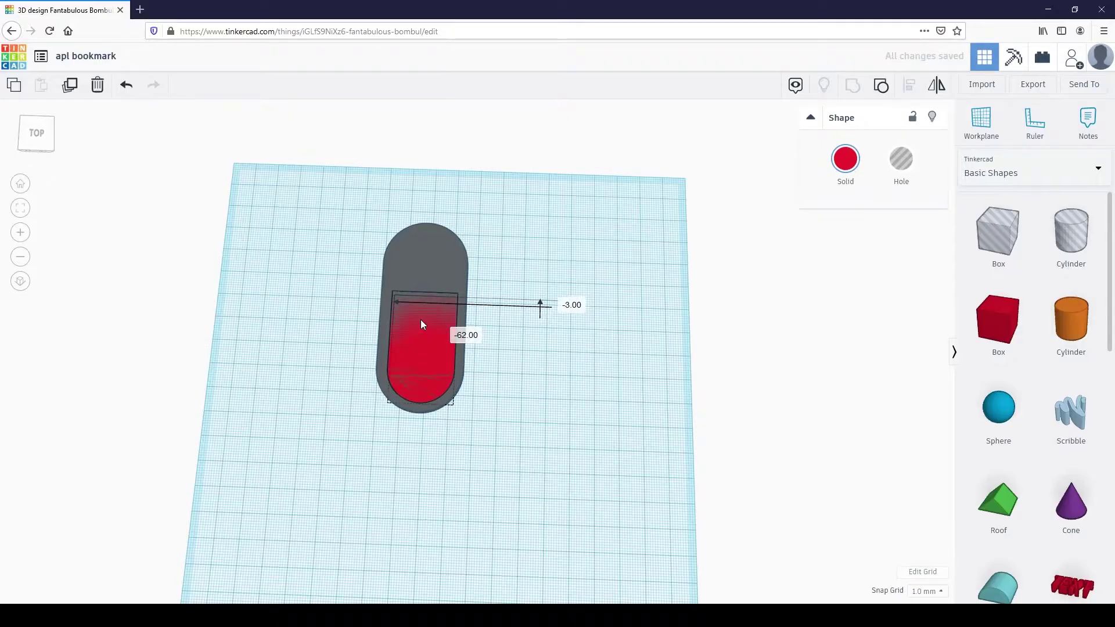
{"action": "left_click_drag", "start_coordinate": [420, 319], "coordinate": [420, 319]}
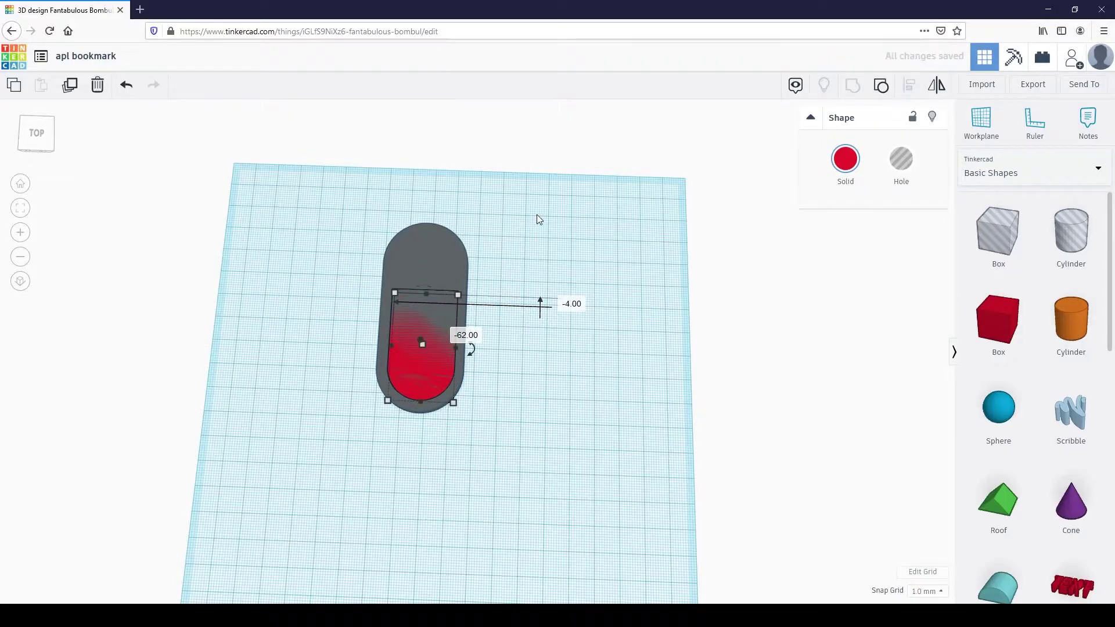
Align the red shape and the grey capsule on their shared centerline across the width
{"action": "left_click", "coordinate": [35, 139]}
{"action": "left_click_drag", "start_coordinate": [331, 211], "coordinate": [524, 450]}
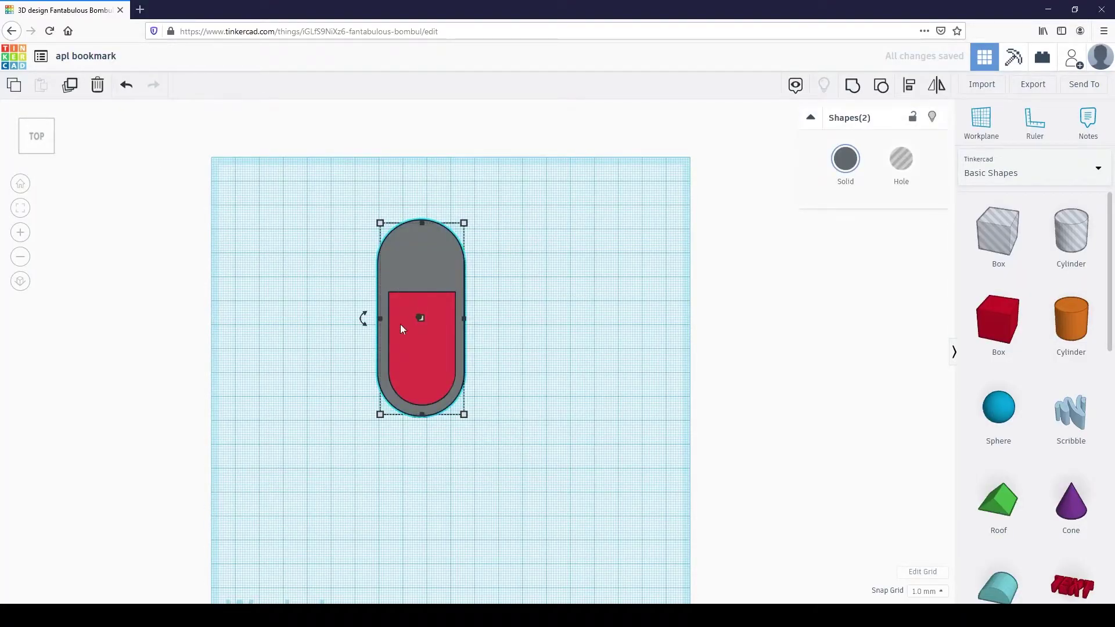
{"action": "left_click", "coordinate": [910, 87]}
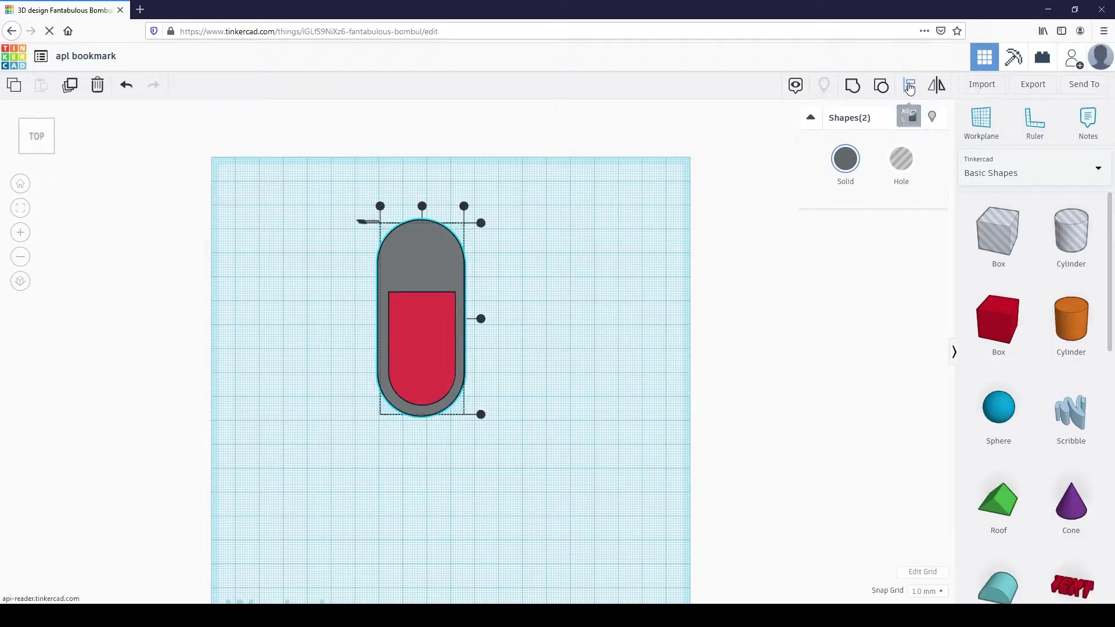
{"action": "left_click", "coordinate": [422, 207]}
{"action": "left_click", "coordinate": [562, 327]}
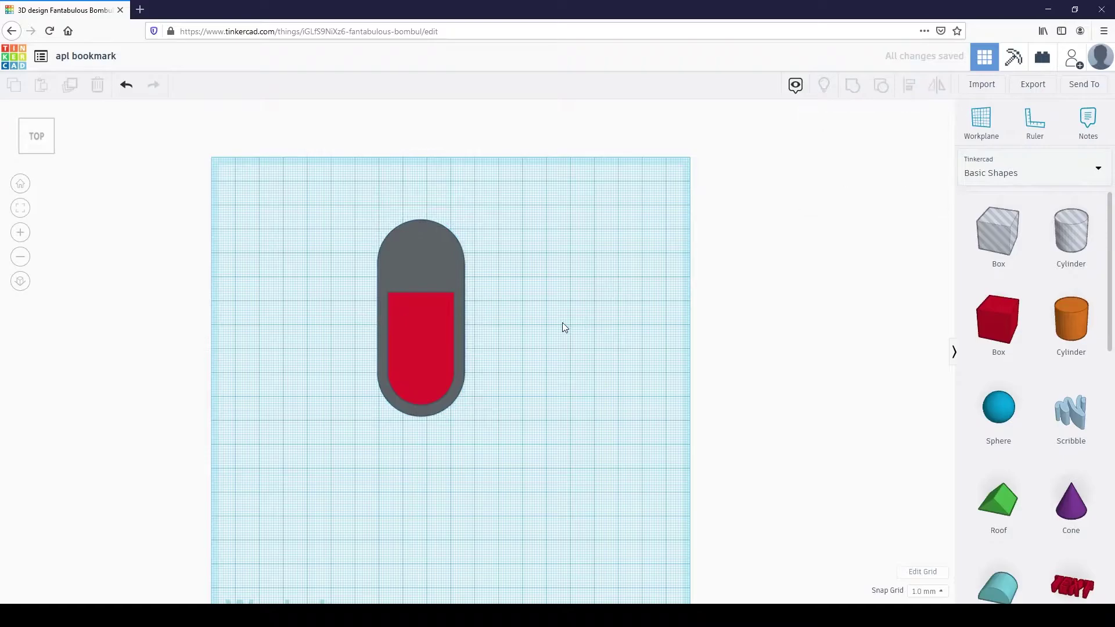
Duplicate the red shape and move the copy sideways off the grey capsule onto the empty workplane
{"action": "scroll", "coordinate": [507, 335], "scroll_direction": "up", "scroll_amount": 2}
{"action": "middle_click_drag", "start_coordinate": [503, 303], "coordinate": [517, 320]}
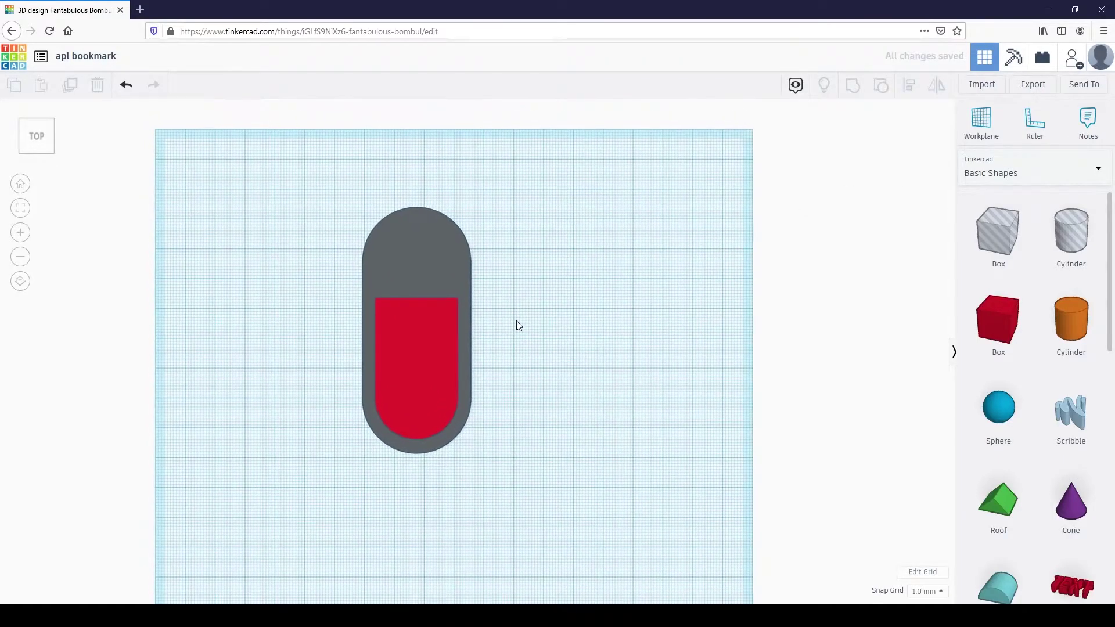
{"action": "left_click", "coordinate": [413, 364]}
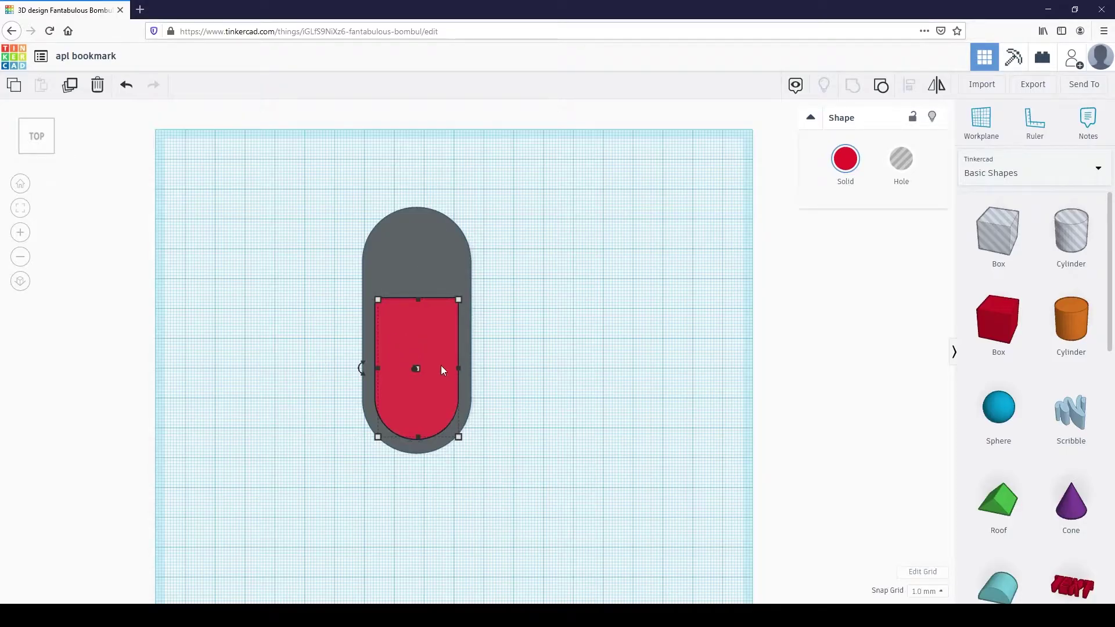
{"action": "left_click", "coordinate": [429, 340]}
{"action": "left_click_drag", "start_coordinate": [409, 343], "coordinate": [558, 342]}
{"action": "left_click", "coordinate": [583, 203]}
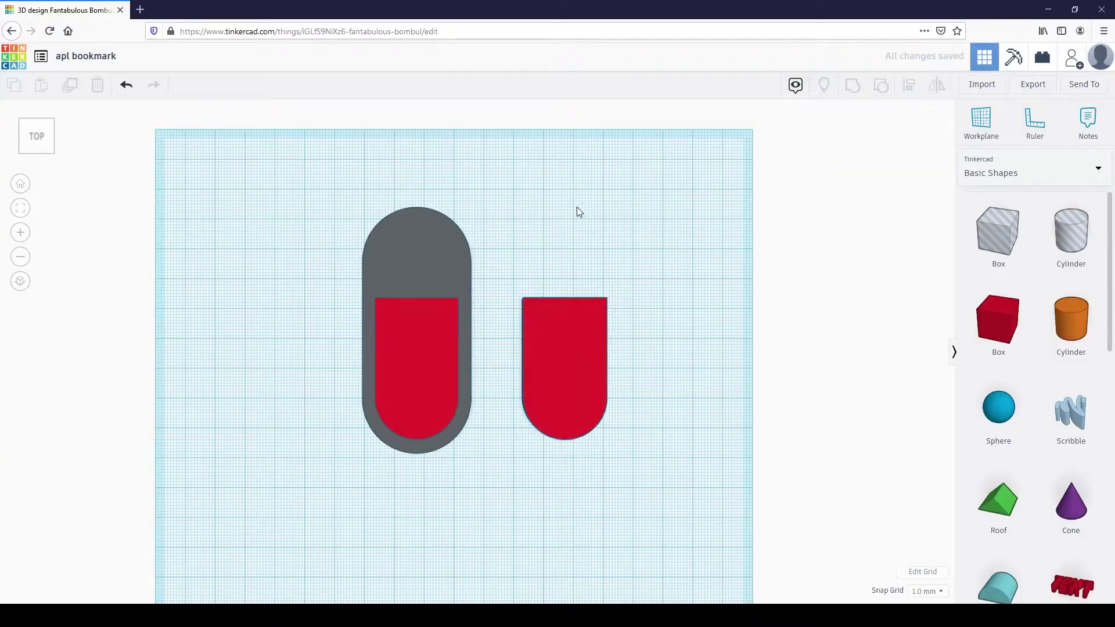
Turn the red shape on the grey capsule into a hole and group both to cut an opening through the capsule
{"action": "left_click", "coordinate": [407, 333]}
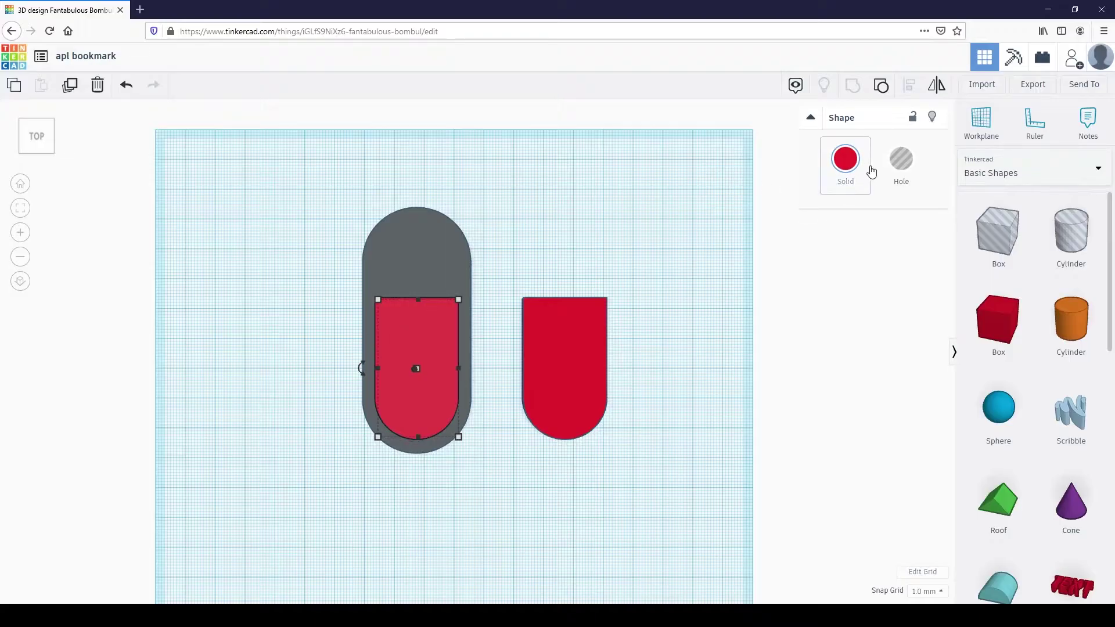
{"action": "left_click", "coordinate": [902, 160]}
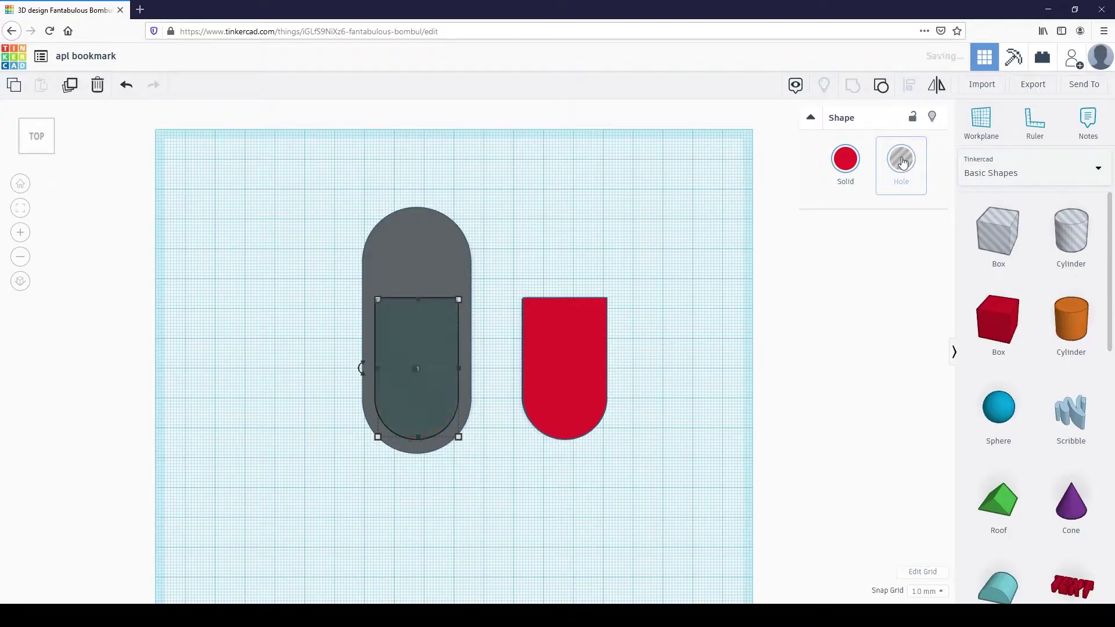
{"action": "left_click", "coordinate": [351, 211]}
{"action": "left_click_drag", "start_coordinate": [337, 198], "coordinate": [475, 440]}
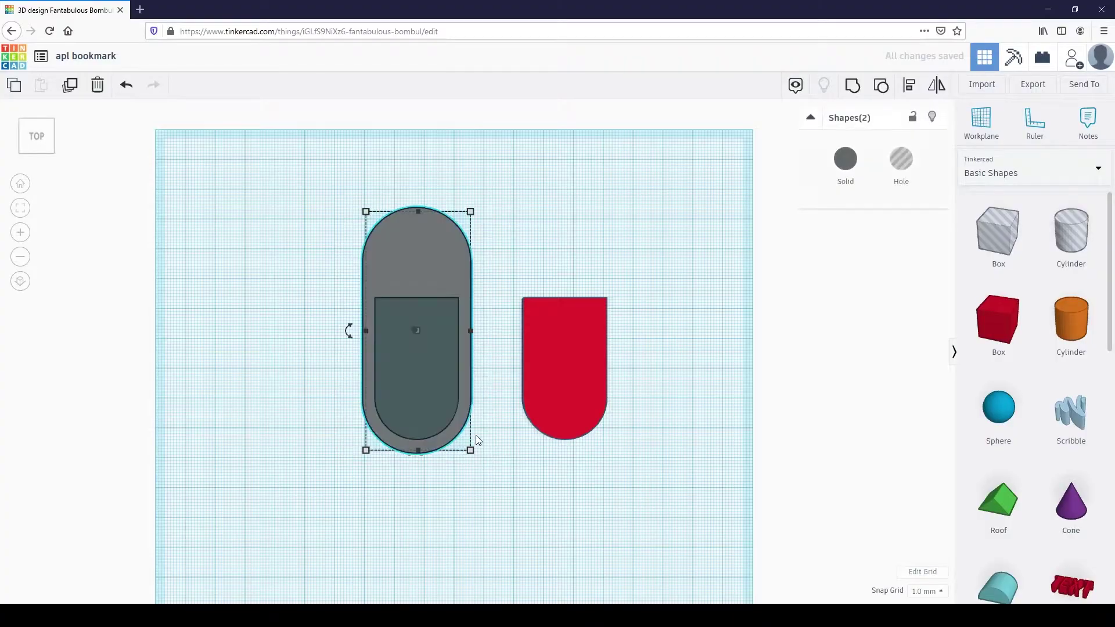
{"action": "left_click", "coordinate": [858, 91]}
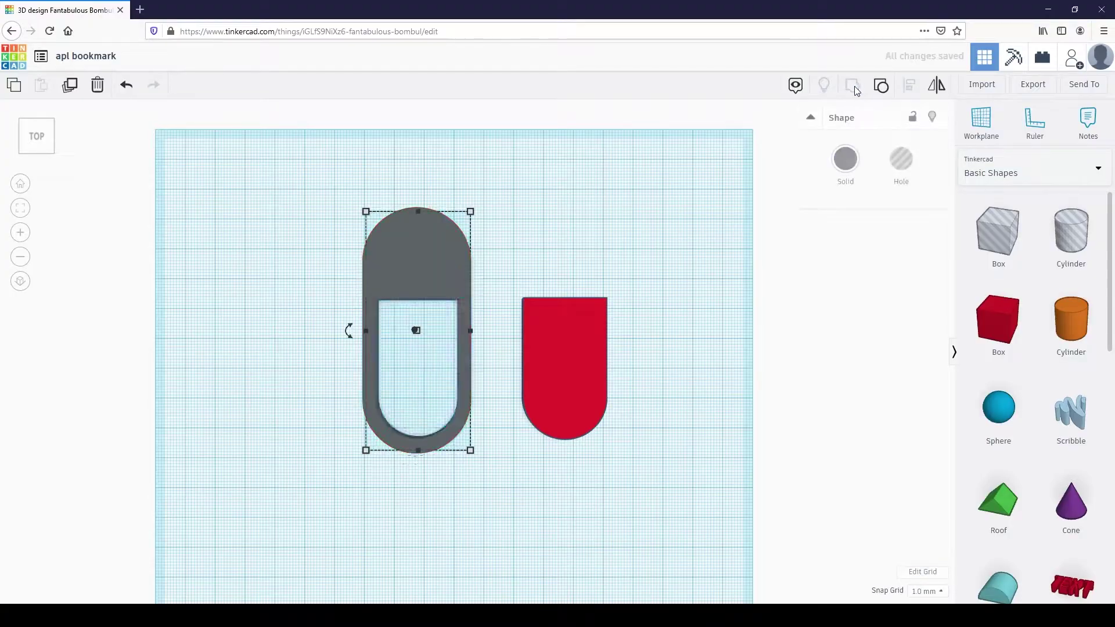
{"action": "left_click", "coordinate": [562, 206]}
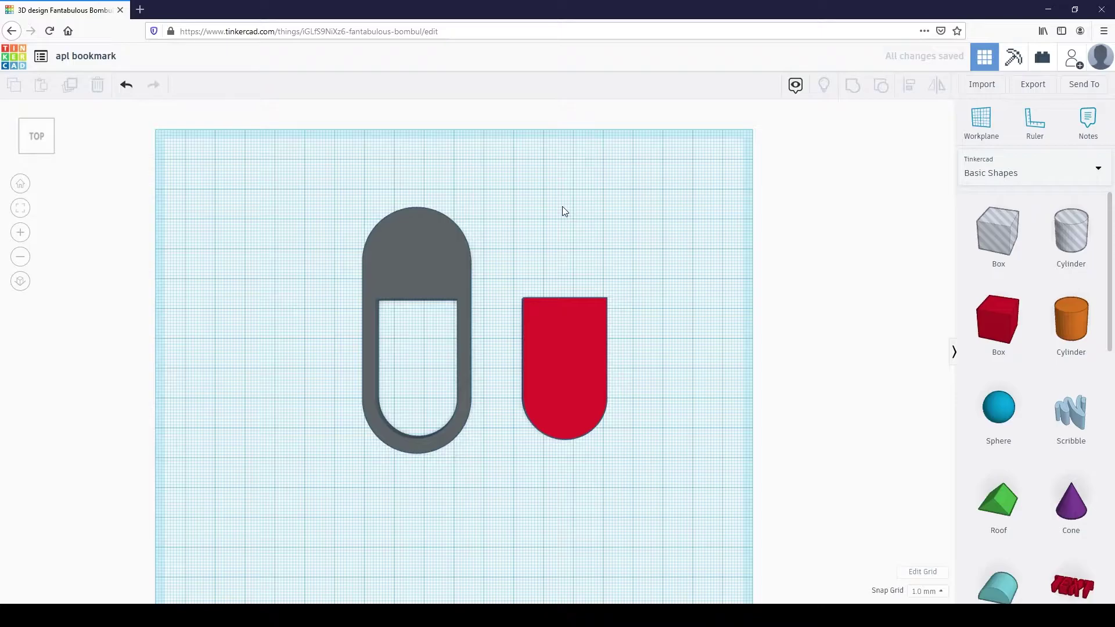
Set the width of the remaining red shape beside the capsule to 23 mm
{"action": "left_click", "coordinate": [551, 314]}
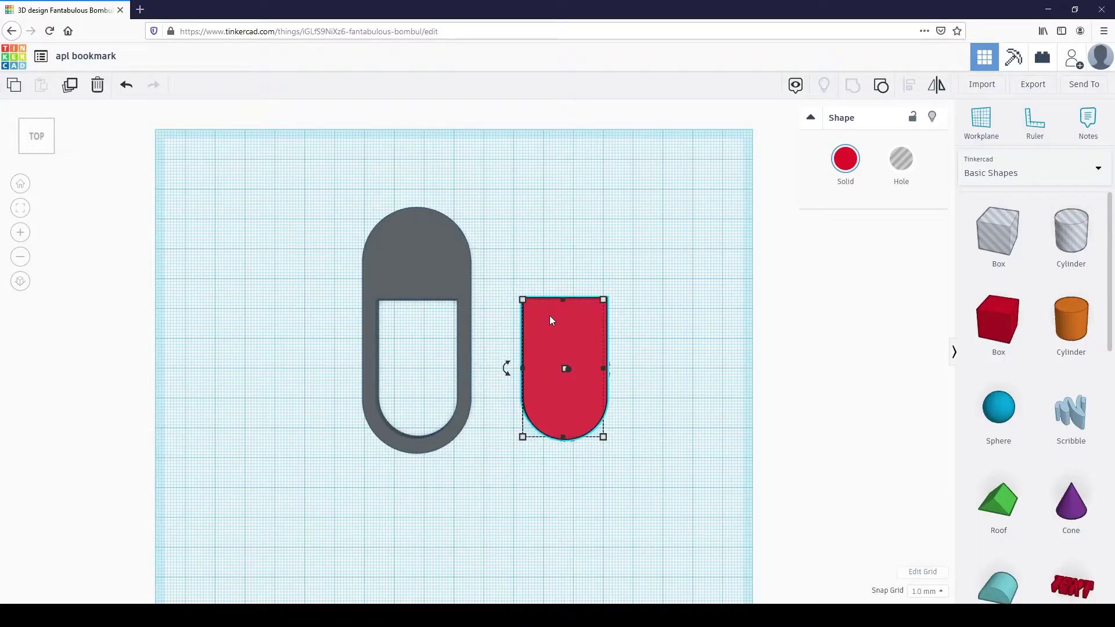
{"action": "mouse_move", "coordinate": [606, 301]}
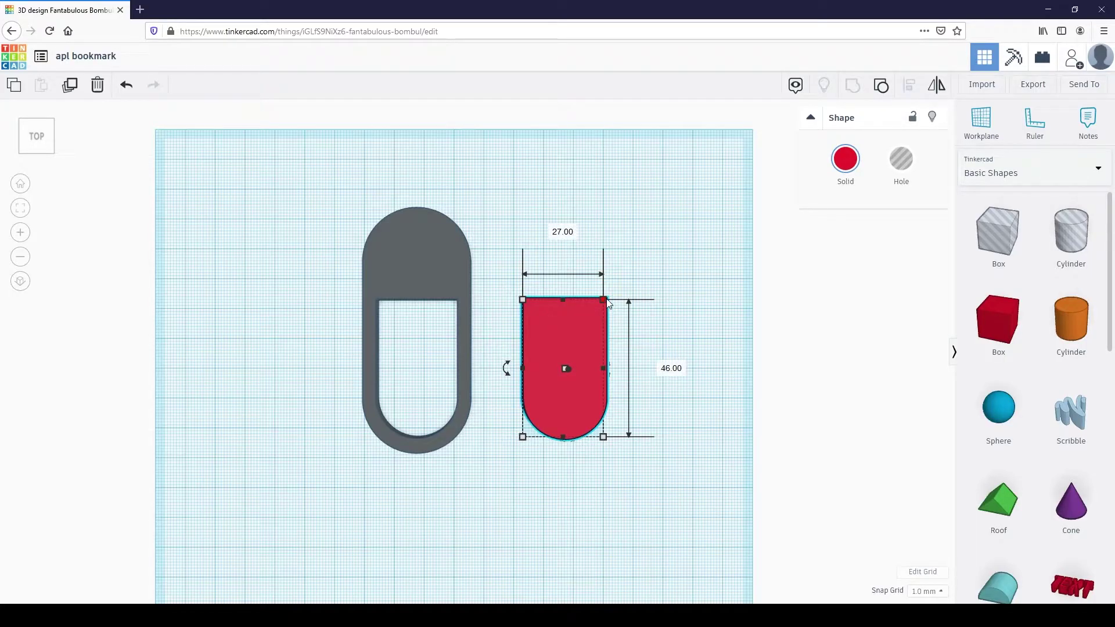
{"action": "left_click", "coordinate": [568, 233]}
{"action": "type", "text": "23"}
{"action": "key", "text": "Return"}
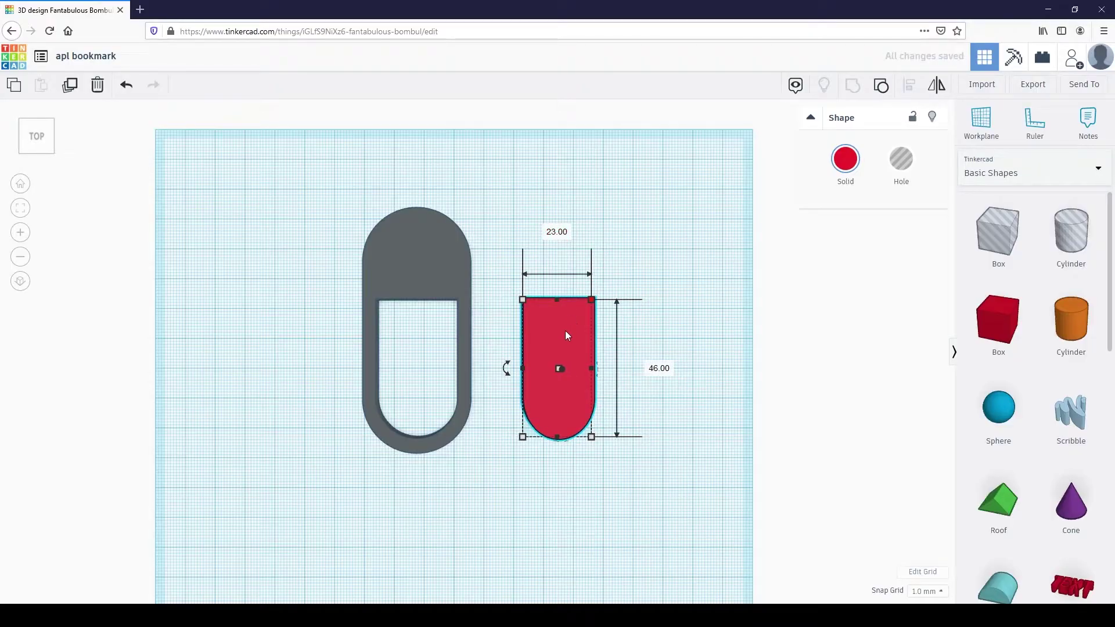
Move the narrowed red shape into the grey capsule's opening and align both on their centerline across the width
{"action": "left_click_drag", "start_coordinate": [566, 332], "coordinate": [414, 325]}
{"action": "scroll", "coordinate": [459, 351], "scroll_direction": "up", "scroll_amount": 4}
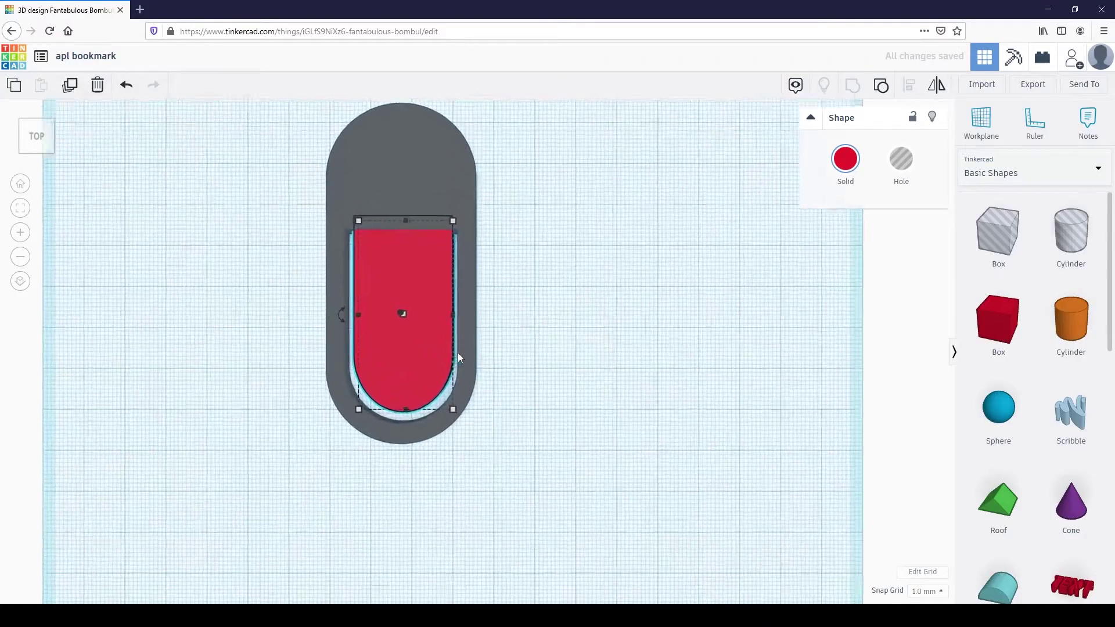
{"action": "middle_click_drag", "start_coordinate": [562, 323], "coordinate": [646, 318]}
{"action": "scroll", "coordinate": [663, 356], "scroll_direction": "down", "scroll_amount": 3}
{"action": "left_click_drag", "start_coordinate": [312, 255], "coordinate": [706, 482]}
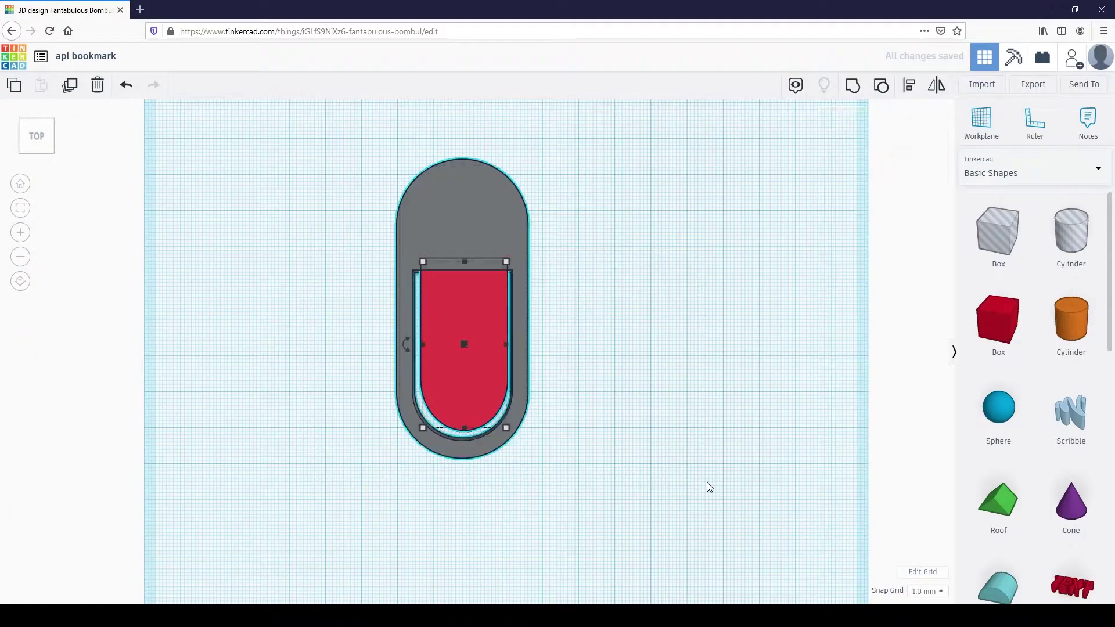
{"action": "left_click", "coordinate": [909, 85]}
{"action": "left_click", "coordinate": [462, 148]}
{"action": "left_click", "coordinate": [643, 285]}
Nudge the red shape within the opening, keeping its flat end overlapping the solid part of the grey capsule
{"action": "right_click_drag", "start_coordinate": [643, 285], "coordinate": [475, 318]}
{"action": "left_click_drag", "start_coordinate": [475, 323], "coordinate": [470, 308]}
{"action": "left_click", "coordinate": [637, 241]}
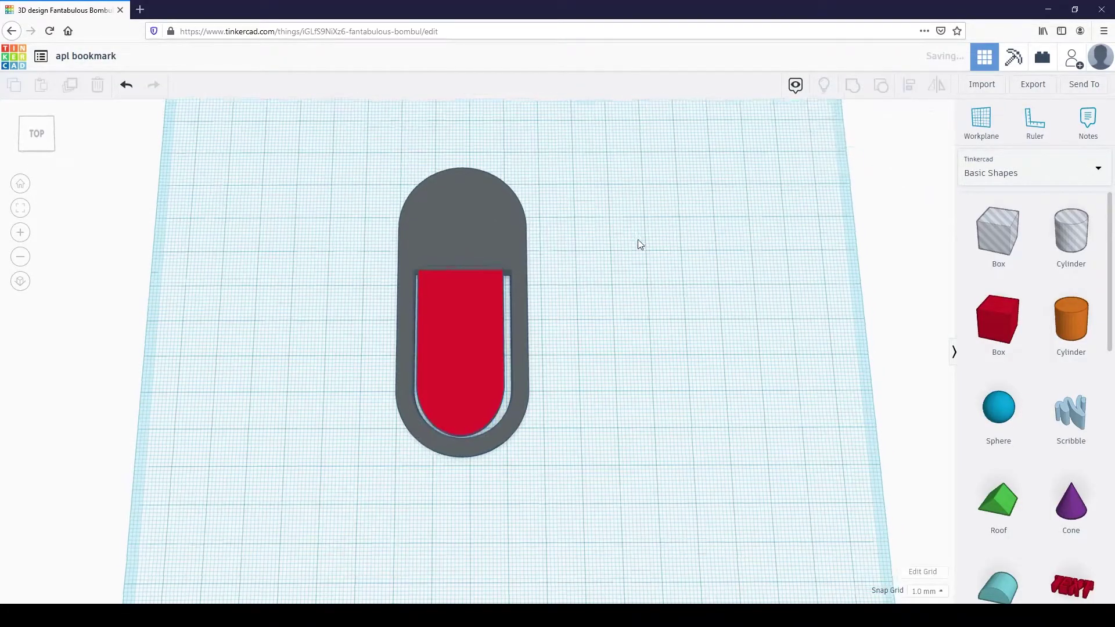
{"action": "left_click_drag", "start_coordinate": [452, 289], "coordinate": [447, 285]}
Re-center the red shape across the grey capsule's width
{"action": "left_click_drag", "start_coordinate": [318, 213], "coordinate": [680, 445]}
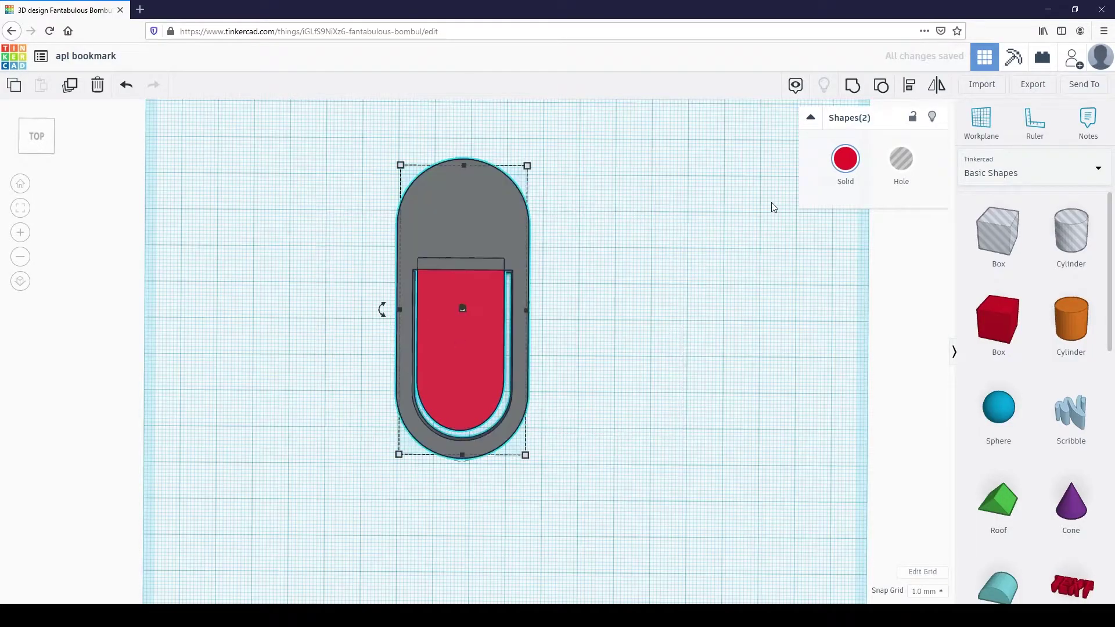
{"action": "left_click", "coordinate": [911, 87]}
{"action": "left_click", "coordinate": [463, 148]}
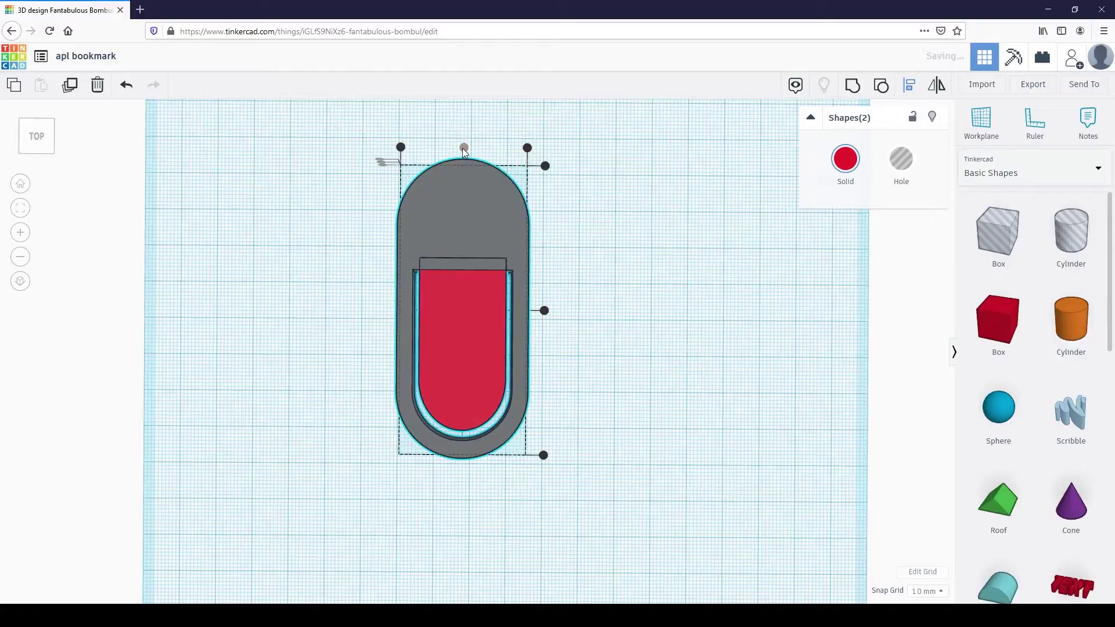
{"action": "left_click", "coordinate": [640, 311]}
Group the red shape and the grey capsule into one solid bookmark body
{"action": "right_click_drag", "start_coordinate": [640, 312], "coordinate": [580, 339]}
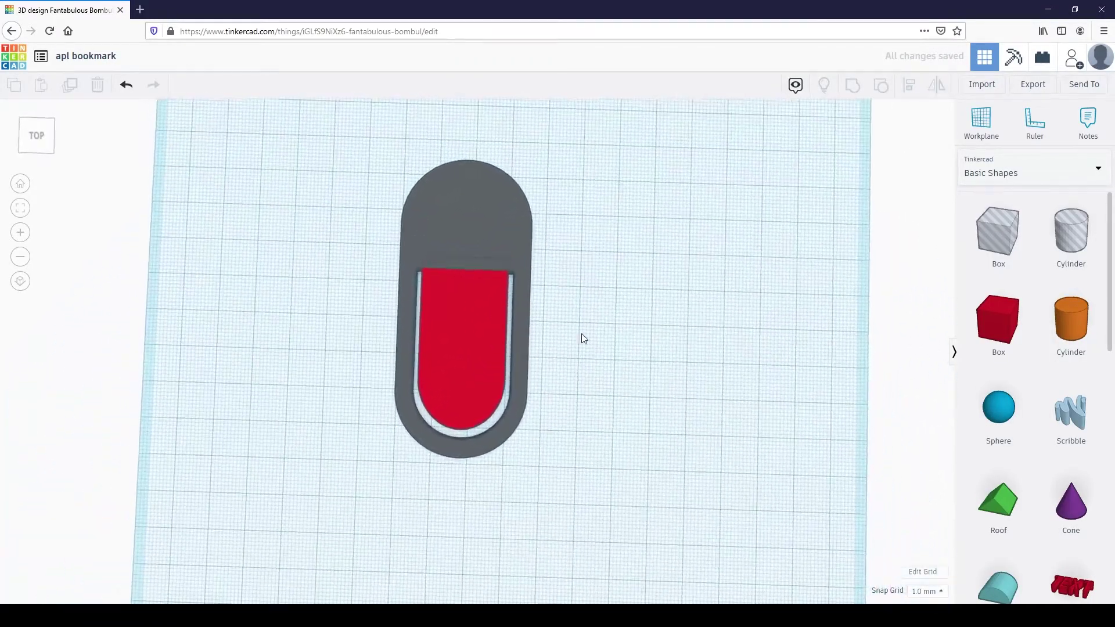
{"action": "left_click_drag", "start_coordinate": [345, 167], "coordinate": [615, 446]}
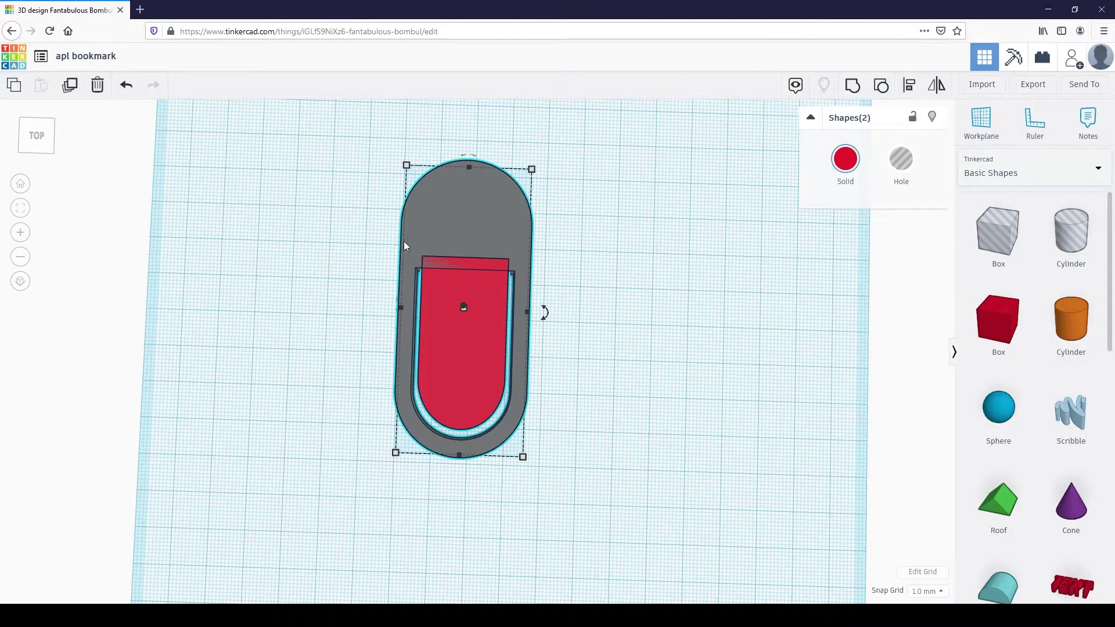
{"action": "left_click", "coordinate": [854, 89]}
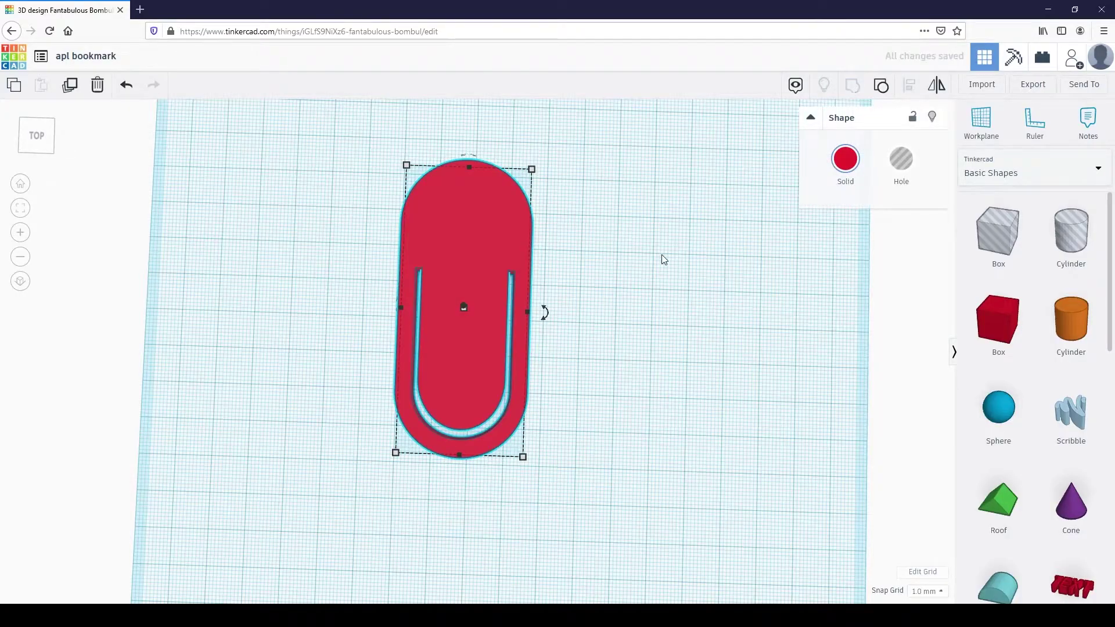
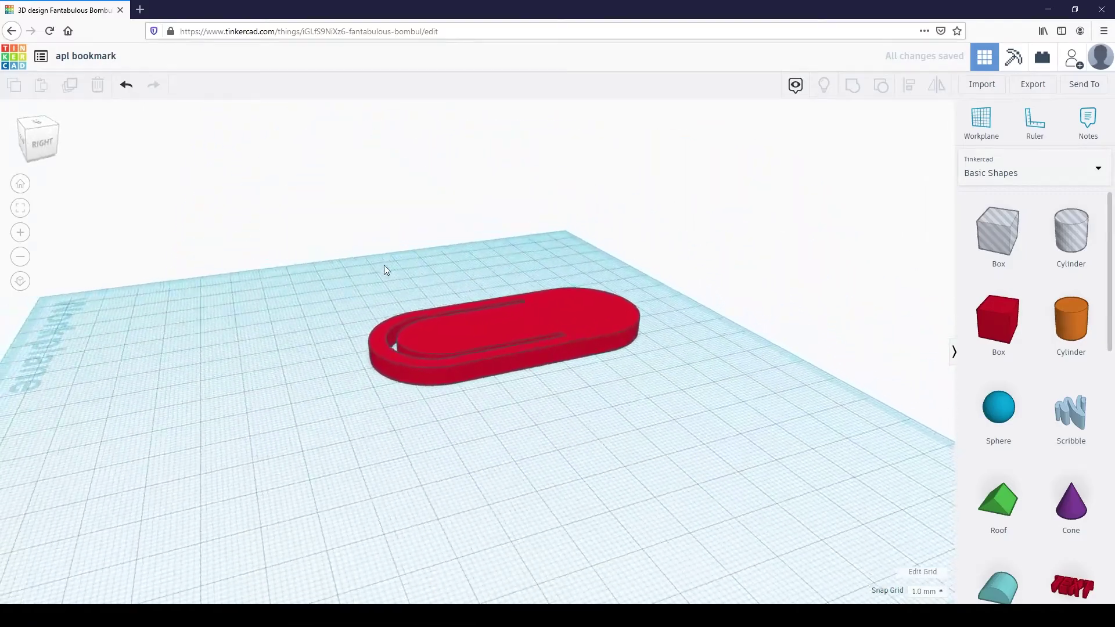
Set the height of the grouped bookmark to 0.7 mm
{"action": "left_click", "coordinate": [507, 352]}
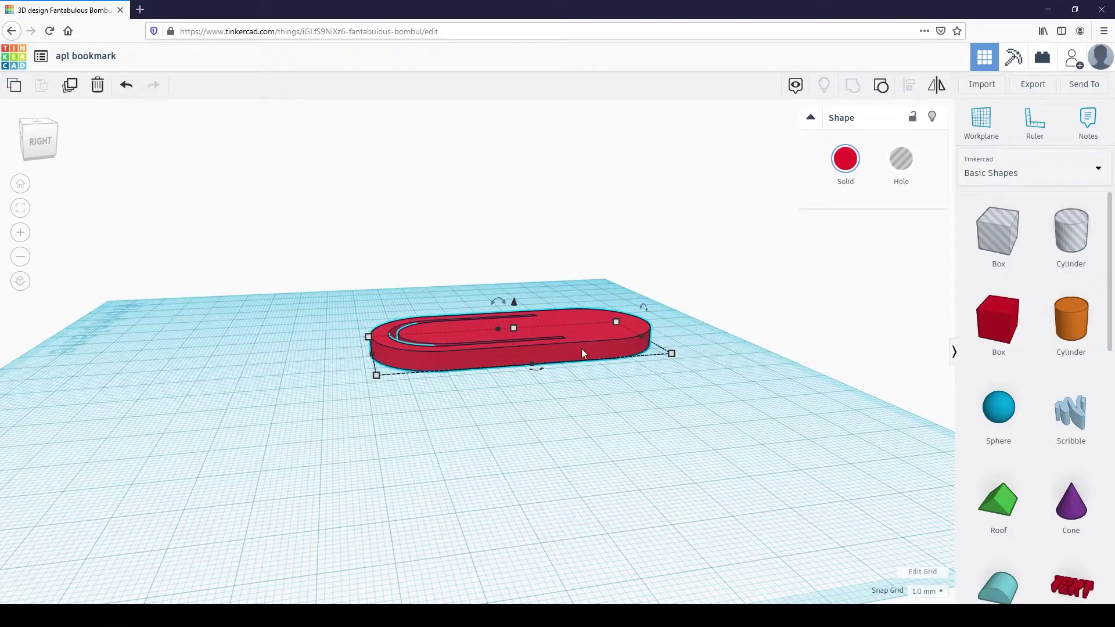
{"action": "mouse_move", "coordinate": [514, 330]}
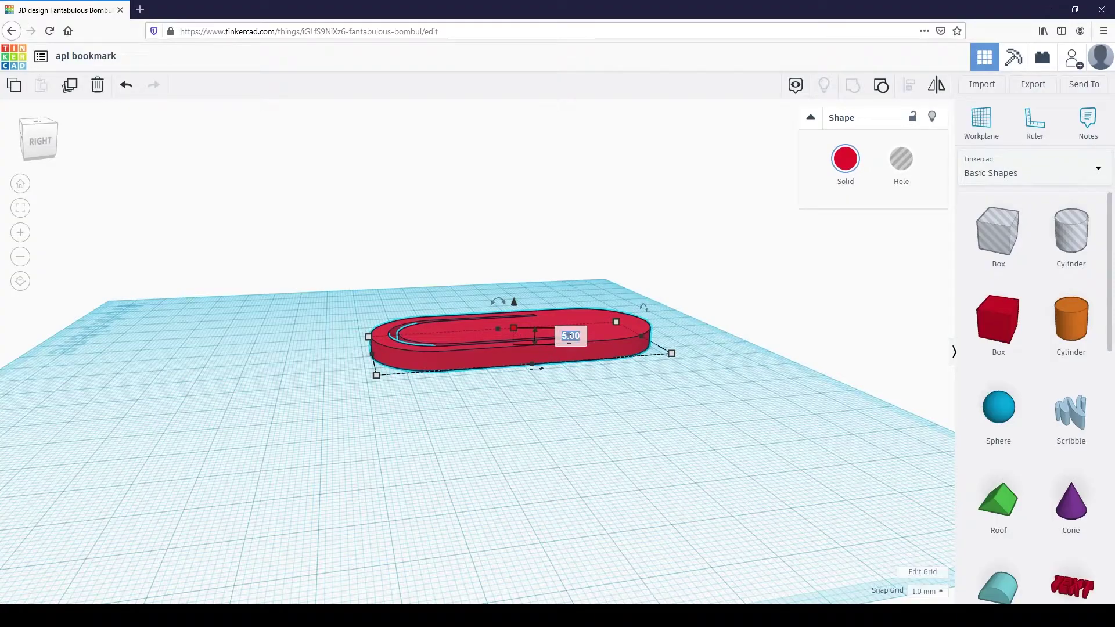
{"action": "type", "text": "0.7"}
{"action": "key", "text": "Return"}
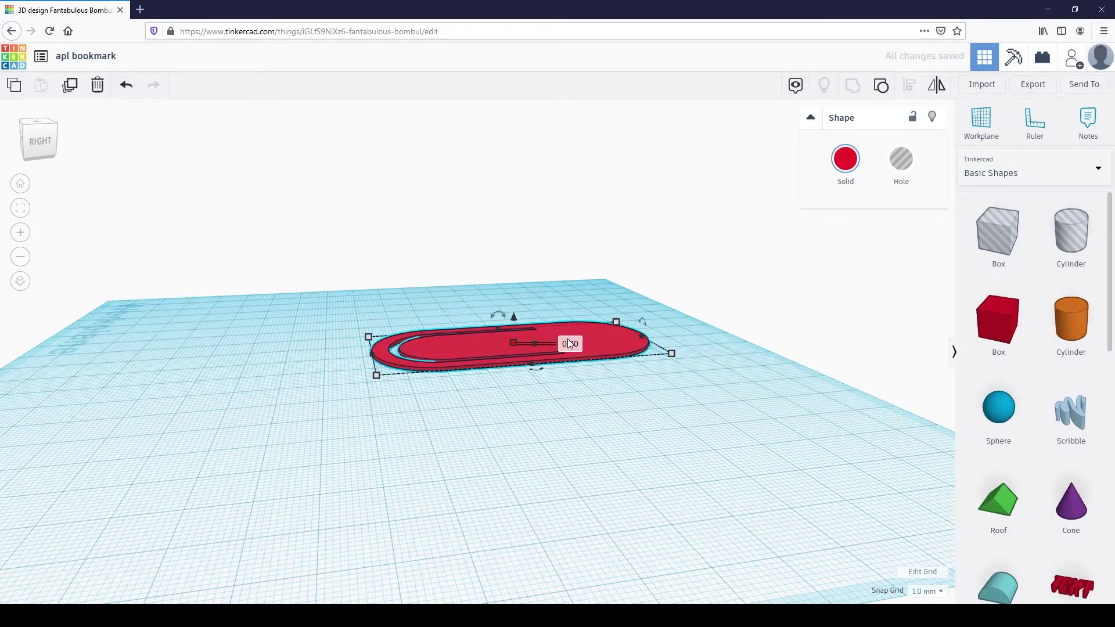
{"action": "left_click", "coordinate": [577, 226]}
Place a hole box over the bookmark's solid rounded end and widen it to cover the whole curve
{"action": "right_click_drag", "start_coordinate": [567, 244], "coordinate": [639, 348]}
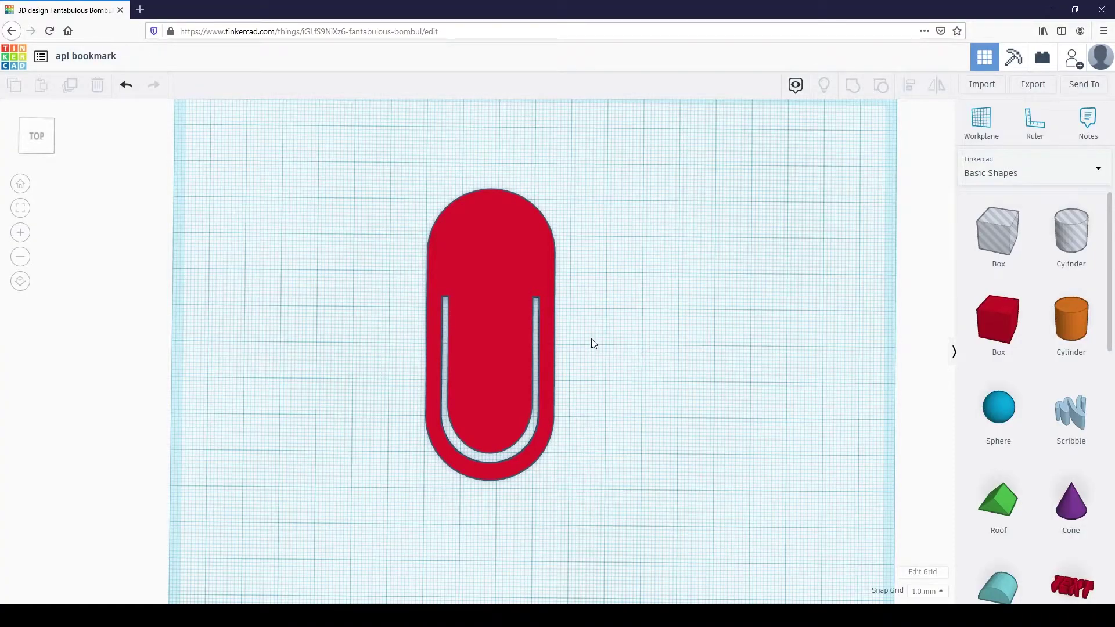
{"action": "right_click_drag", "start_coordinate": [590, 344], "coordinate": [595, 333]}
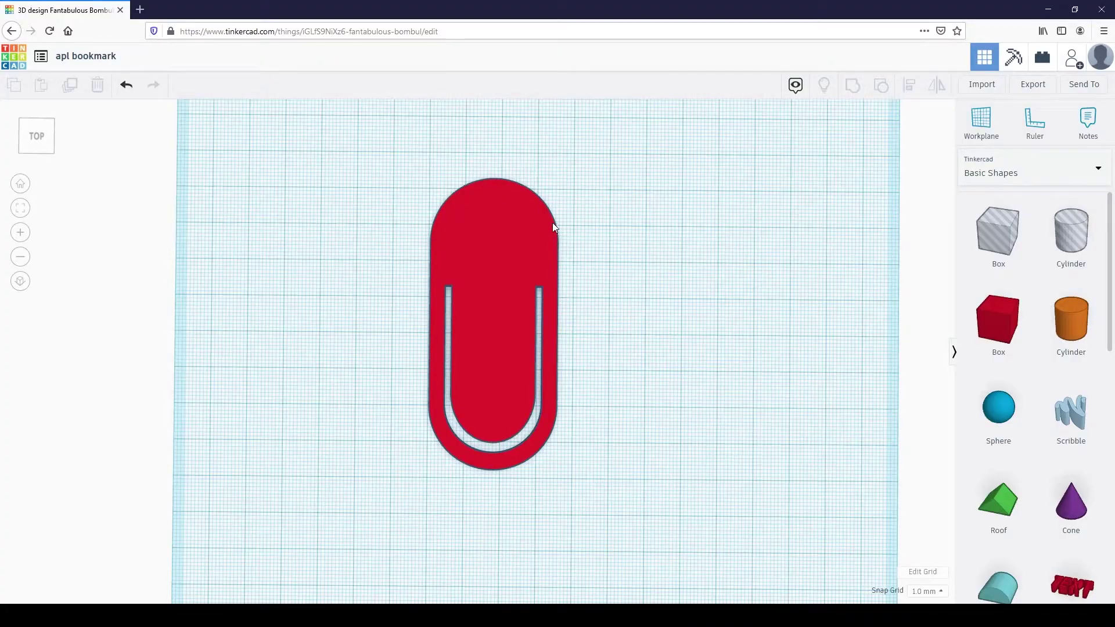
{"action": "right_click_drag", "start_coordinate": [590, 246], "coordinate": [632, 275]}
{"action": "left_click", "coordinate": [999, 232]}
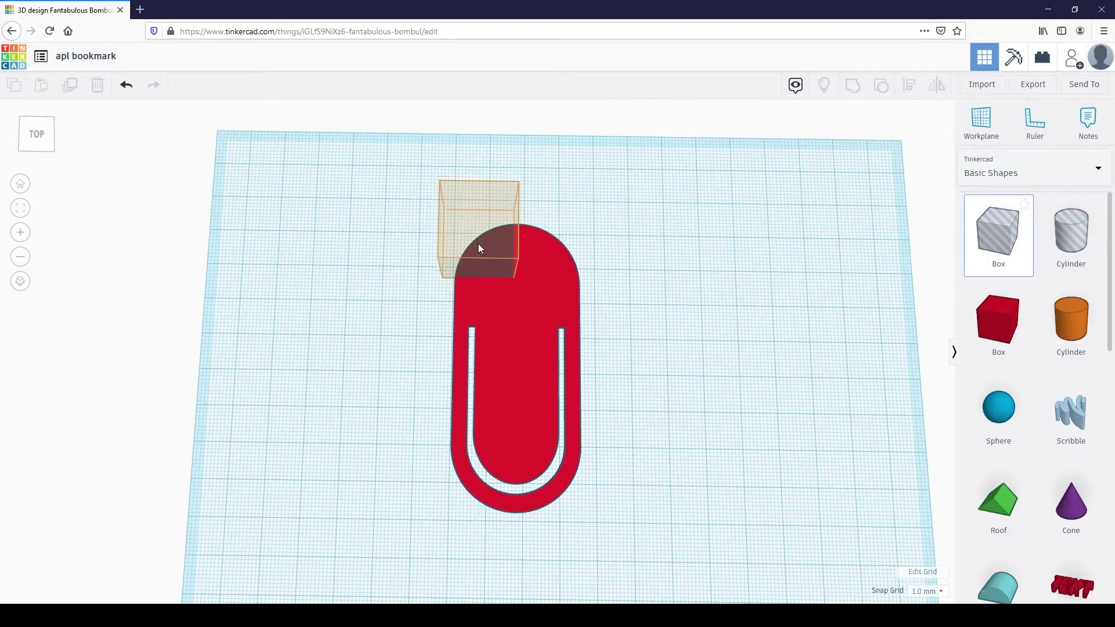
{"action": "left_click", "coordinate": [479, 247]}
{"action": "left_click_drag", "start_coordinate": [513, 247], "coordinate": [604, 246]}
{"action": "scroll", "coordinate": [533, 259], "scroll_direction": "up", "scroll_amount": 3}
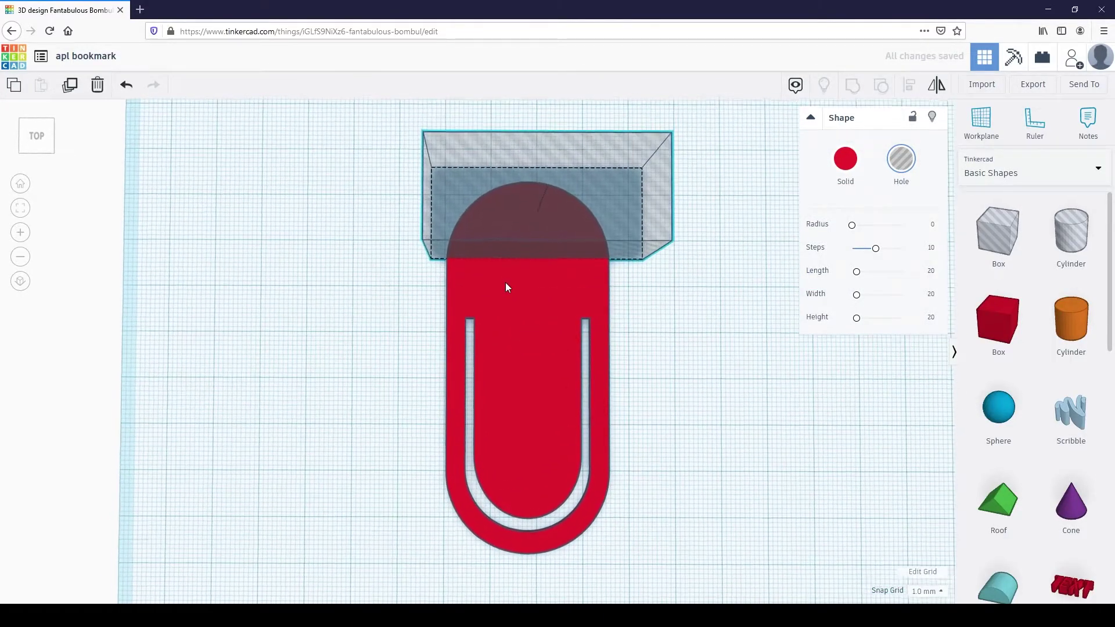
{"action": "left_click_drag", "start_coordinate": [535, 259], "coordinate": [536, 262]}
{"action": "scroll", "coordinate": [552, 290], "scroll_direction": "down", "scroll_amount": 2}
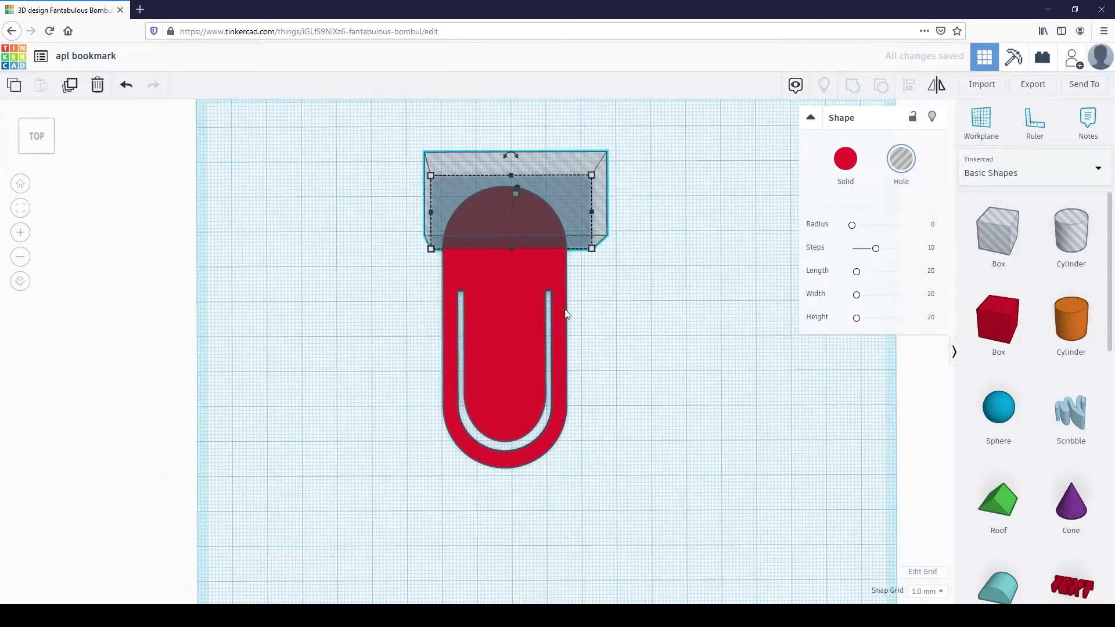
Group the hole box with the bookmark to cut off the rounded end and leave a straight edge
{"action": "left_click_drag", "start_coordinate": [357, 154], "coordinate": [667, 476]}
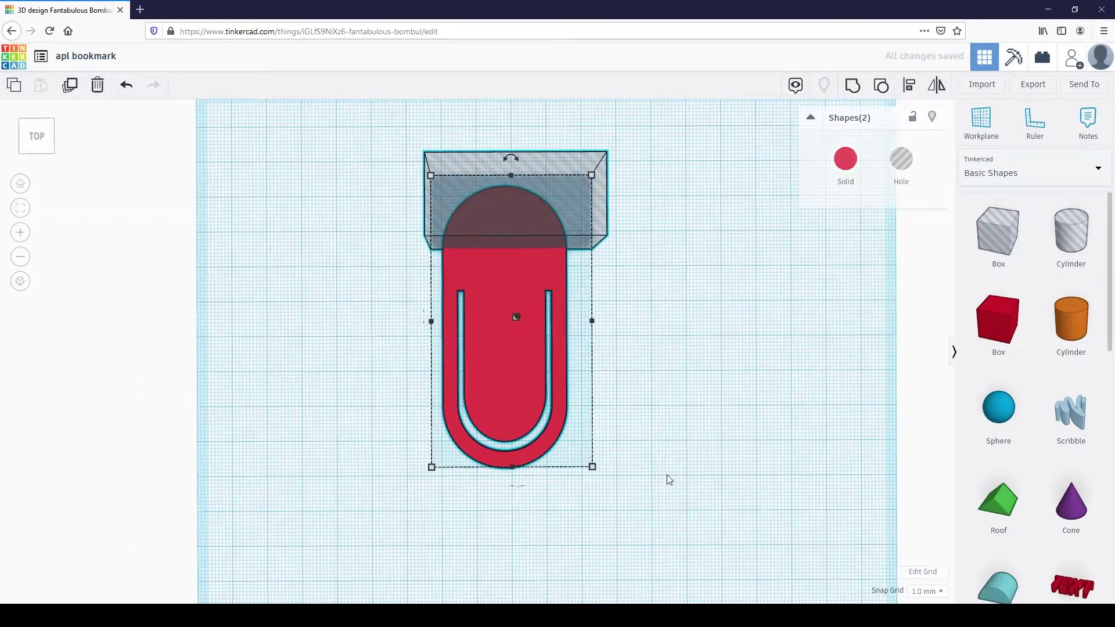
{"action": "left_click", "coordinate": [853, 86]}
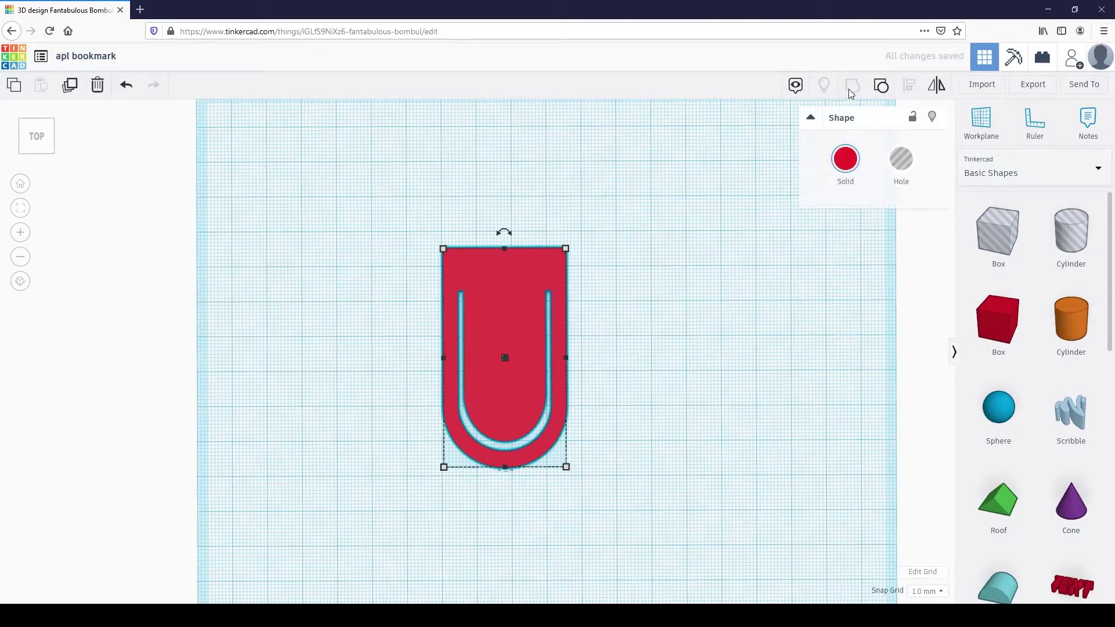
{"action": "left_click", "coordinate": [702, 257]}
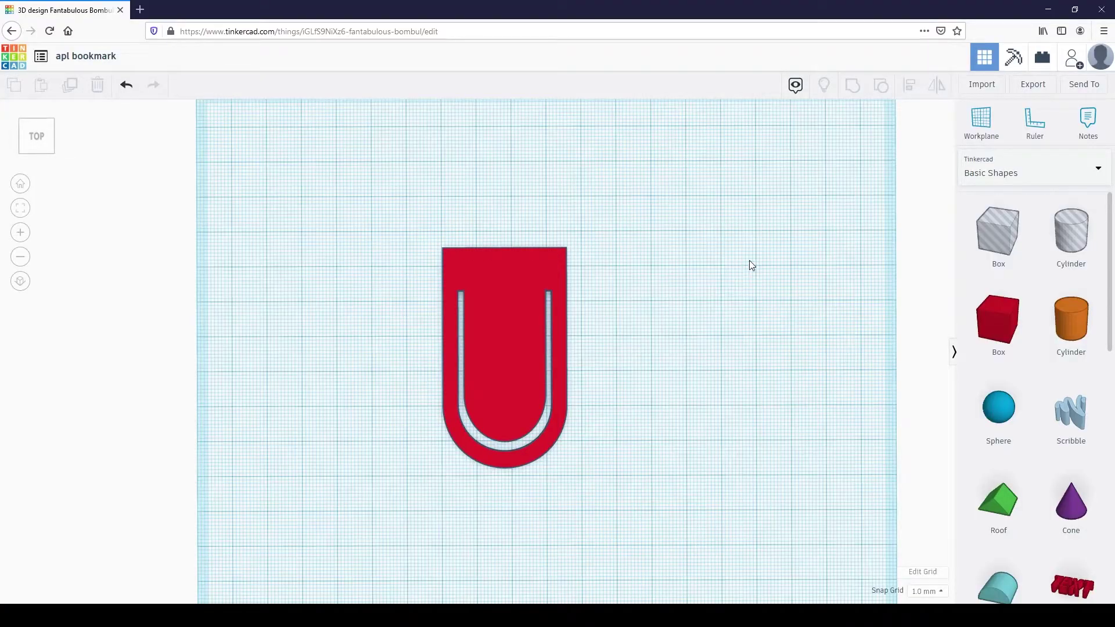
Add a MetaCapsule from page 7 of all shape generators beyond the bookmark's flat end and rotate it 90°
{"action": "left_click", "coordinate": [1039, 177]}
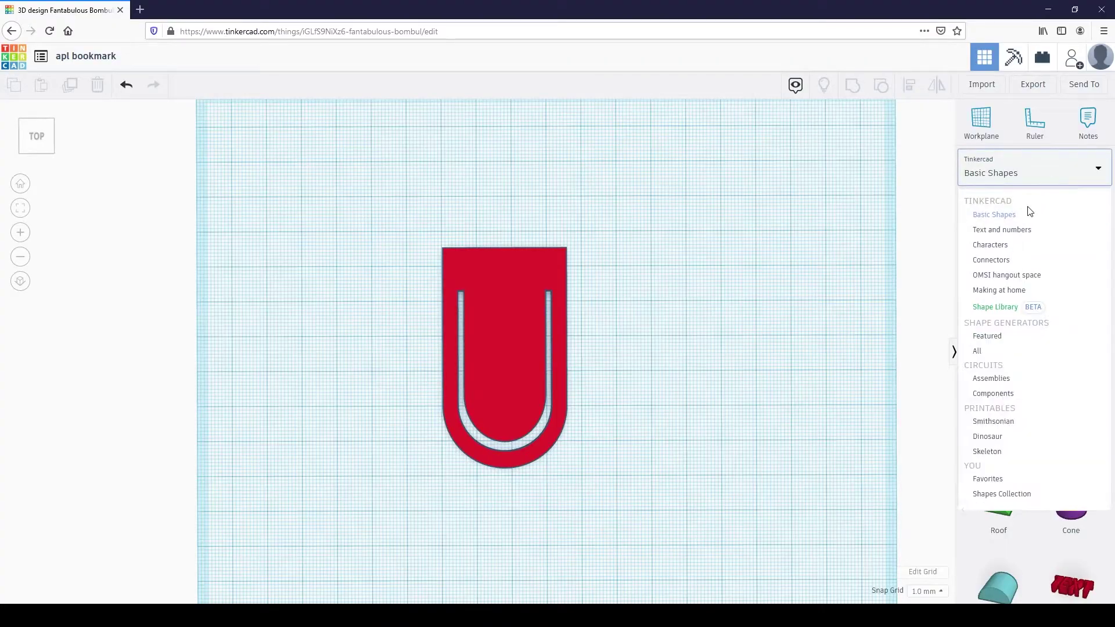
{"action": "left_click", "coordinate": [993, 351]}
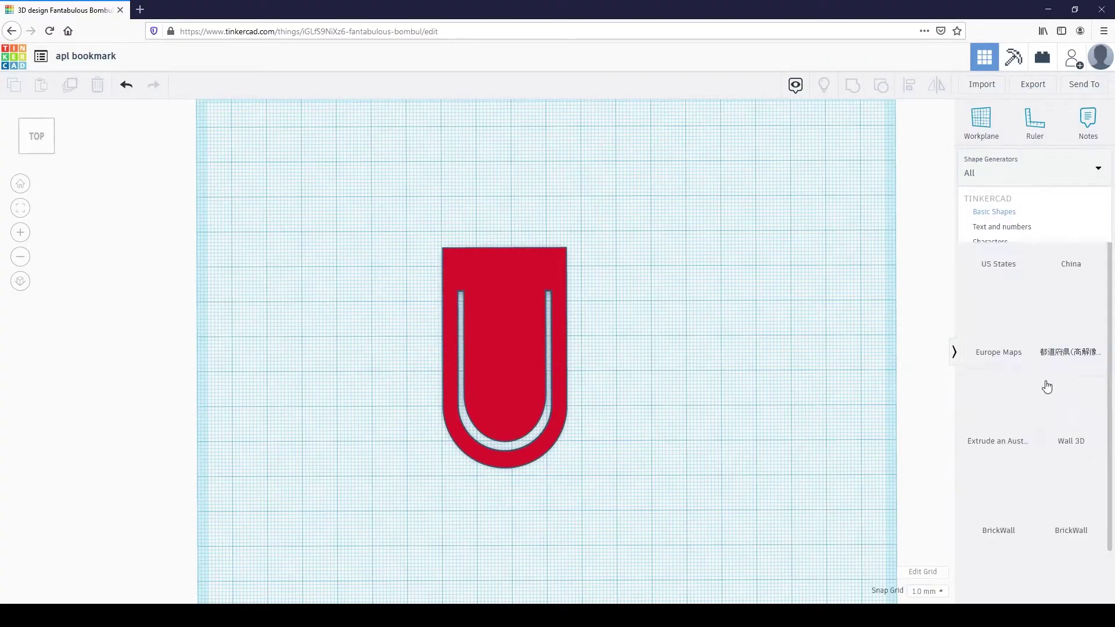
{"action": "left_click", "coordinate": [1077, 589]}
{"action": "scroll", "coordinate": [1076, 590], "scroll_direction": "down", "scroll_amount": 3}
{"action": "left_click", "coordinate": [1052, 521]}
{"action": "scroll", "coordinate": [1048, 530], "scroll_direction": "down", "scroll_amount": 2}
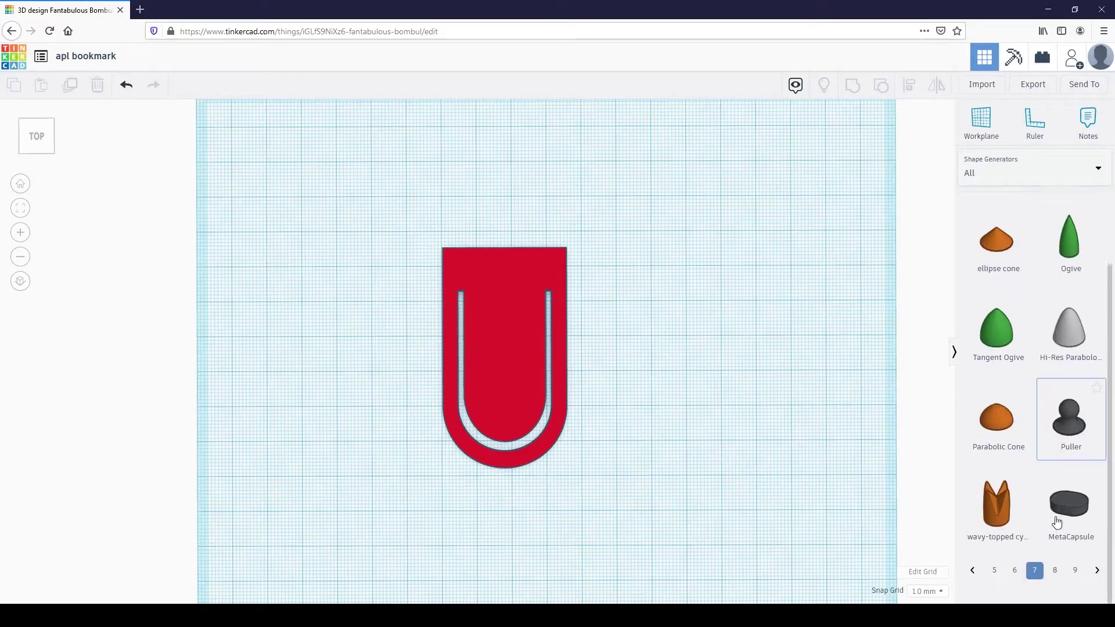
{"action": "scroll", "coordinate": [1063, 532], "scroll_direction": "up", "scroll_amount": 1}
{"action": "left_click_drag", "start_coordinate": [1071, 542], "coordinate": [532, 173]}
{"action": "left_click_drag", "start_coordinate": [529, 129], "coordinate": [578, 174]}
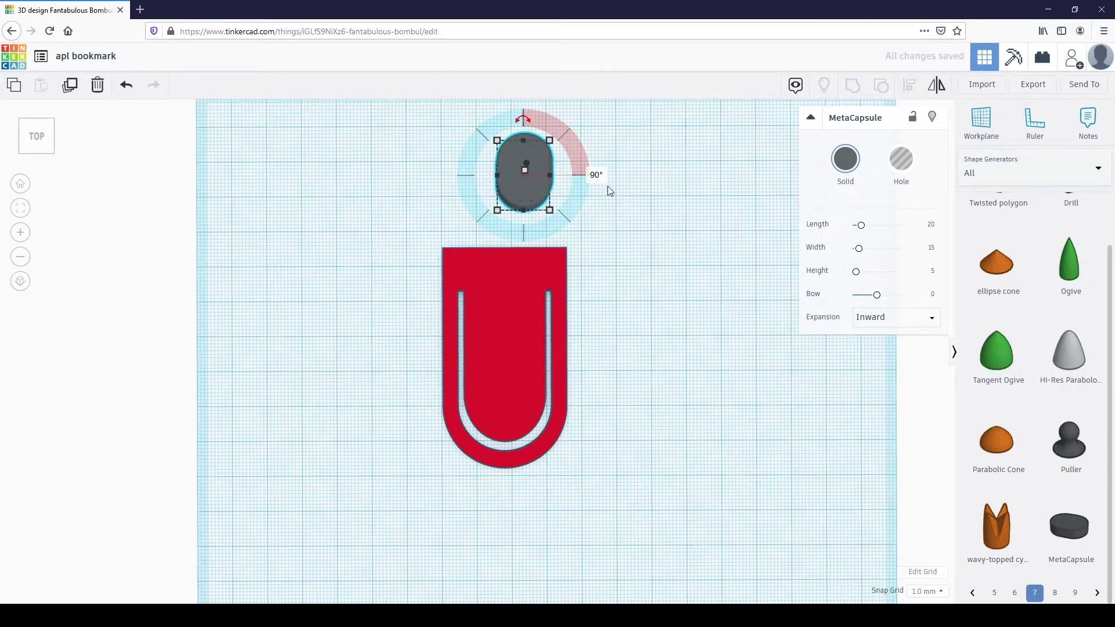
{"action": "left_click", "coordinate": [667, 182]}
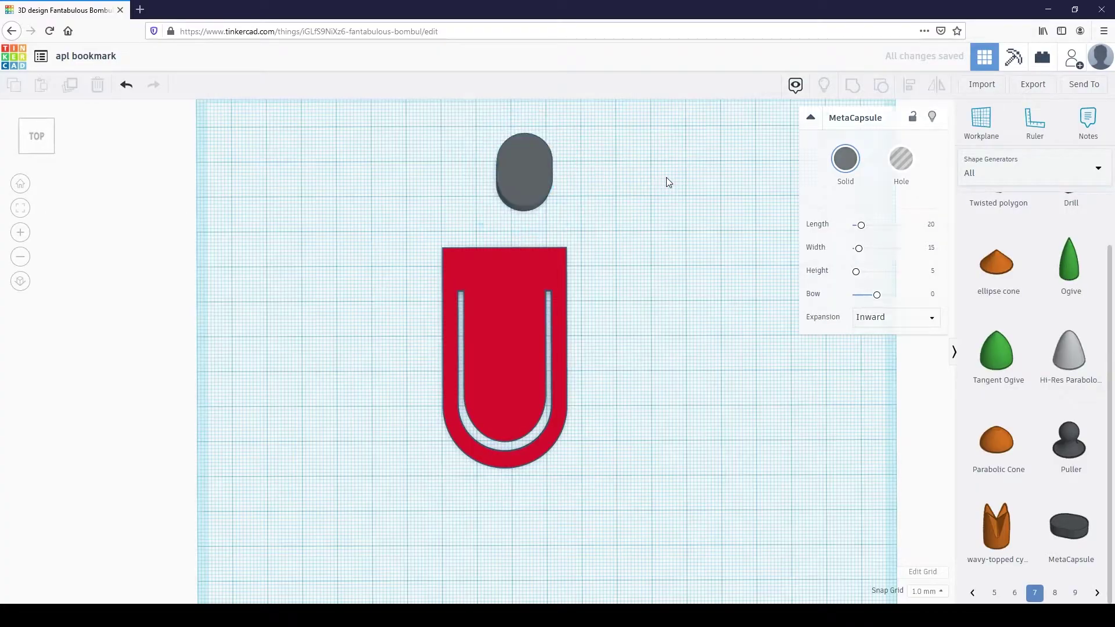
Set the MetaCapsule's length to 16 and its width to 35
{"action": "left_click", "coordinate": [549, 173]}
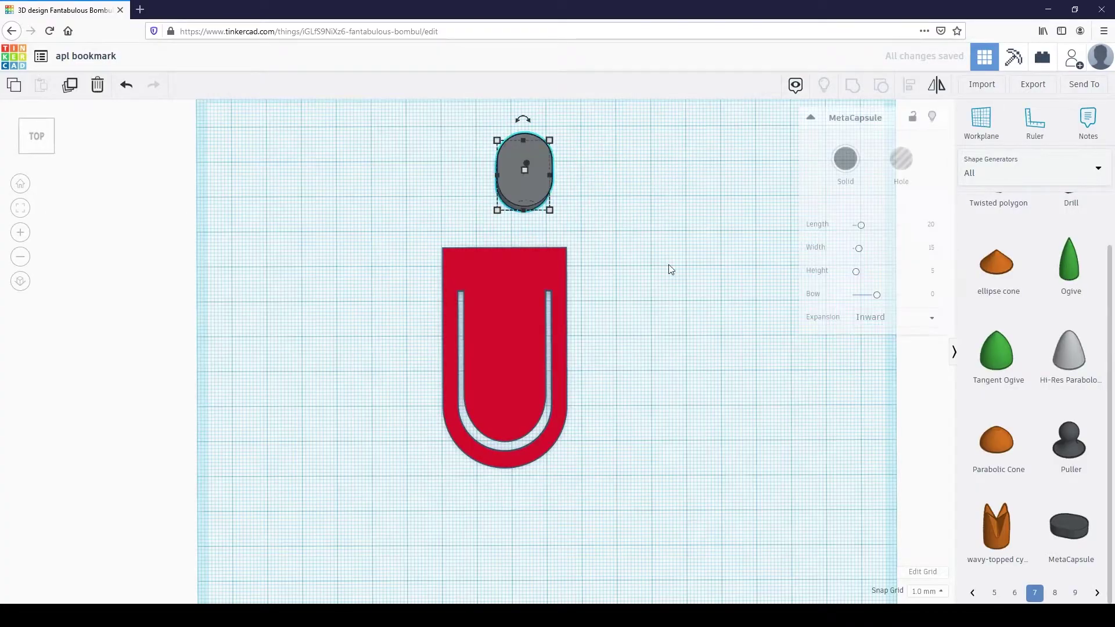
{"action": "left_click", "coordinate": [932, 227]}
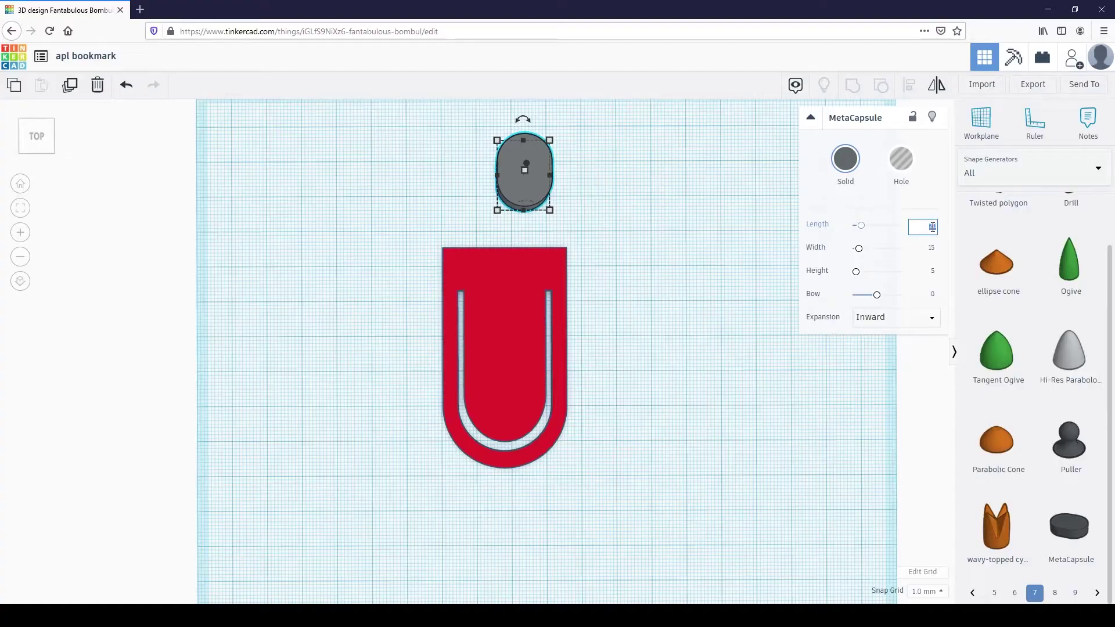
{"action": "type", "text": "35"}
{"action": "key", "text": "Return"}
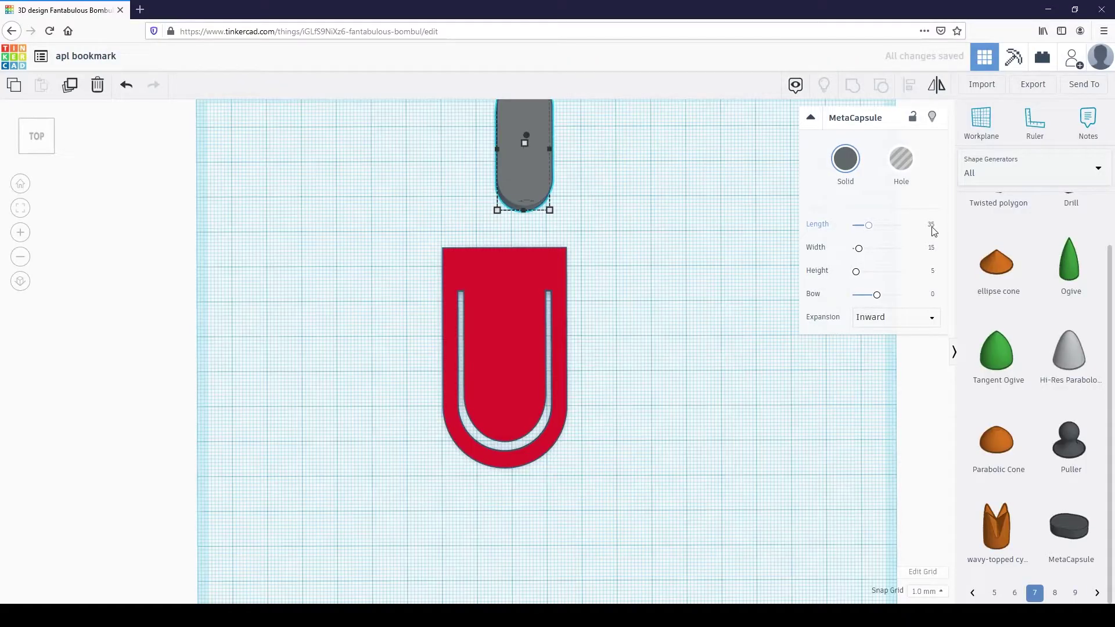
{"action": "left_click", "coordinate": [933, 227]}
{"action": "type", "text": "16"}
{"action": "key", "text": "Return"}
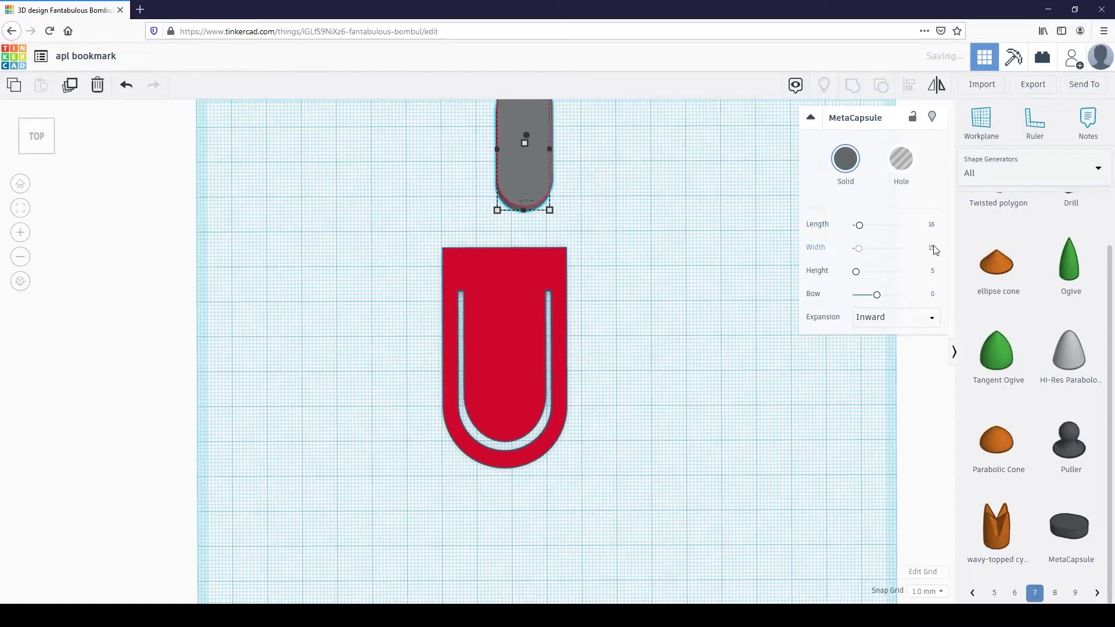
{"action": "left_click", "coordinate": [932, 249]}
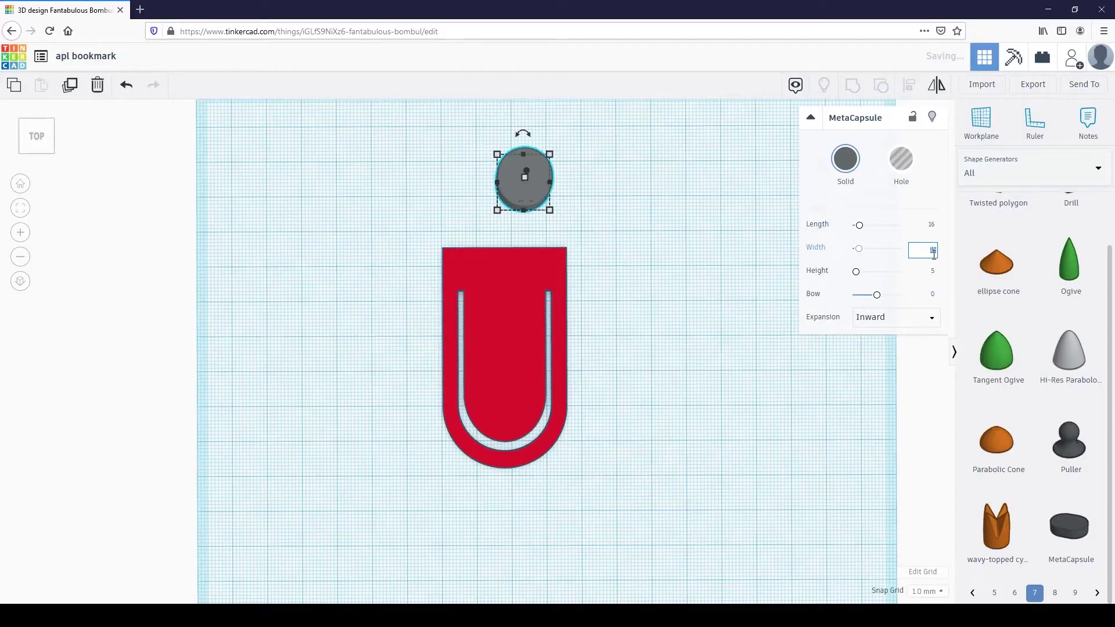
{"action": "type", "text": "35"}
{"action": "key", "text": "Return"}
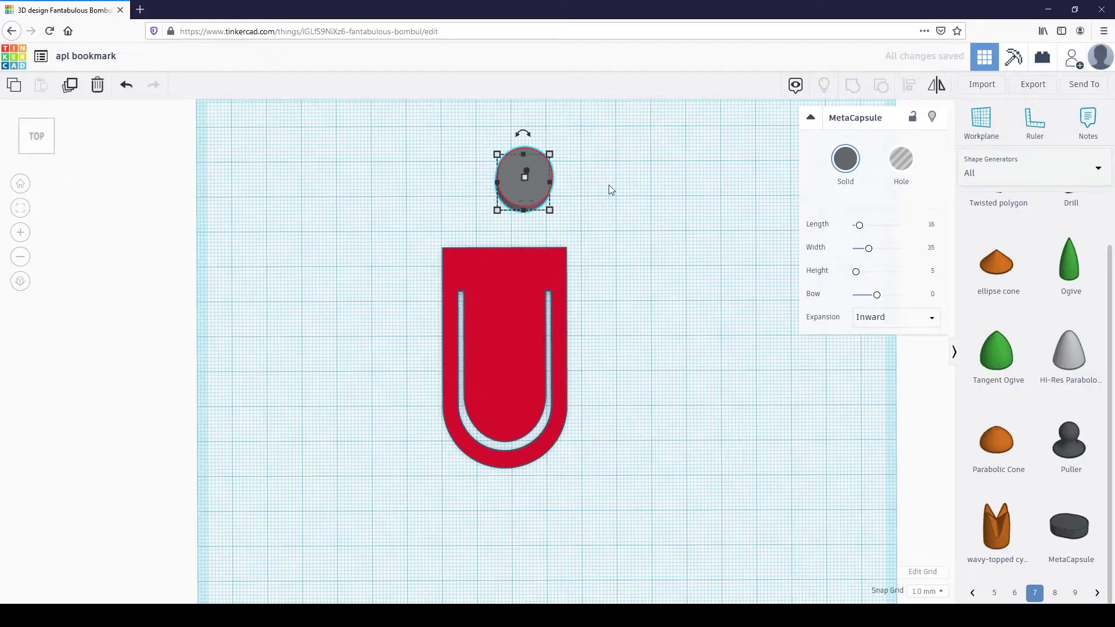
Move the MetaCapsule onto the bookmark's flat end so that it overlaps the end and spans the full width
{"action": "left_click_drag", "start_coordinate": [569, 204], "coordinate": [527, 249]}
{"action": "middle_click_drag", "start_coordinate": [468, 235], "coordinate": [457, 284]}
{"action": "scroll", "coordinate": [456, 283], "scroll_direction": "up", "scroll_amount": 5}
{"action": "mouse_move", "coordinate": [442, 278]}
{"action": "left_mouse_down"}
{"action": "mouse_move", "coordinate": [451, 248]}
{"action": "mouse_move", "coordinate": [447, 269]}
{"action": "left_mouse_up"}
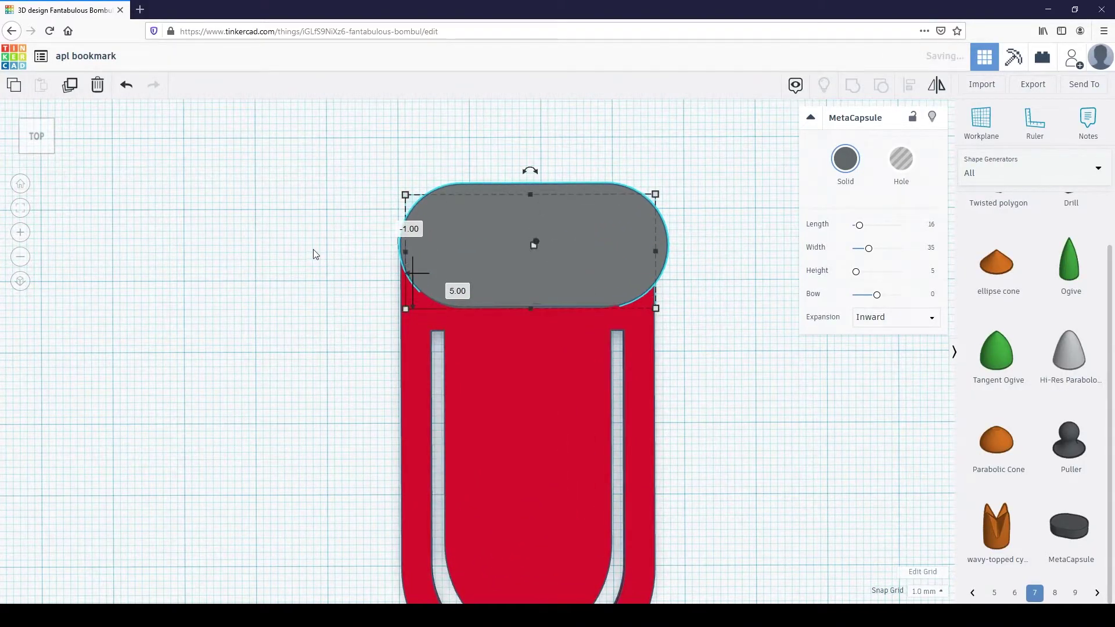
{"action": "scroll", "coordinate": [349, 266], "scroll_direction": "up", "scroll_amount": 3}
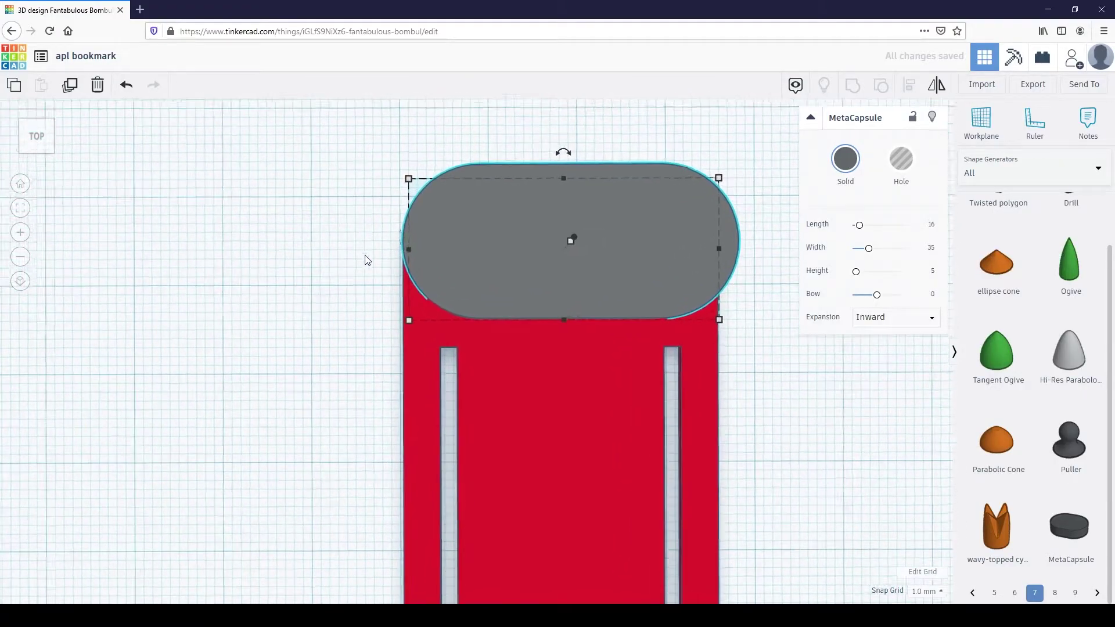
{"action": "left_click_drag", "start_coordinate": [460, 286], "coordinate": [461, 284]}
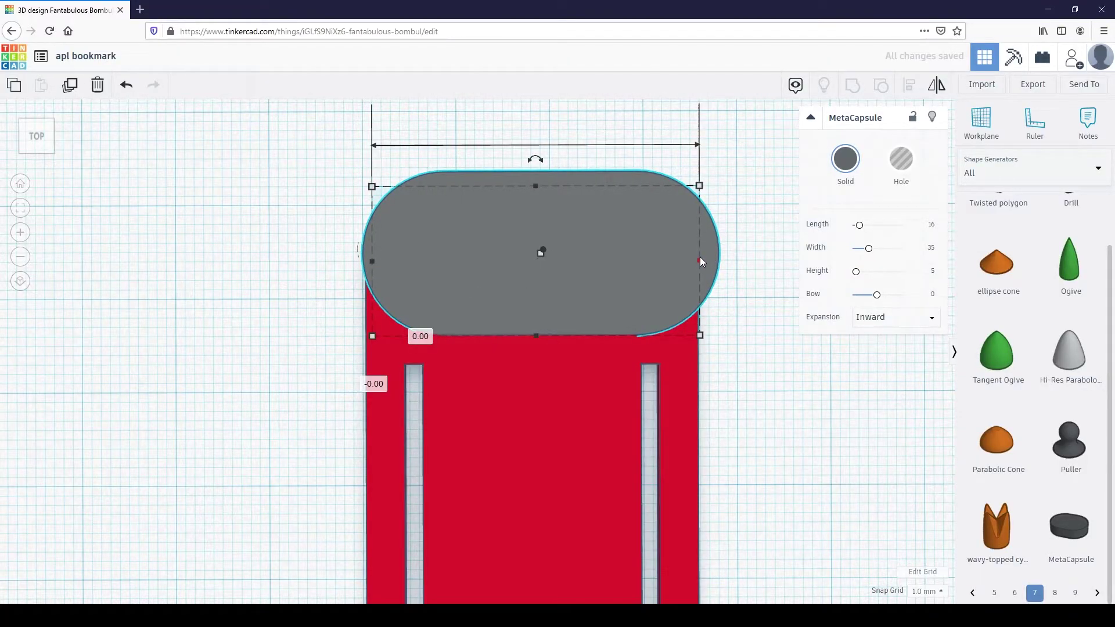
Switch to an orthographic top view and shift the MetaCapsule so its ends sit flush with the bookmark's side edges
{"action": "left_click", "coordinate": [37, 137]}
{"action": "left_click", "coordinate": [20, 282]}
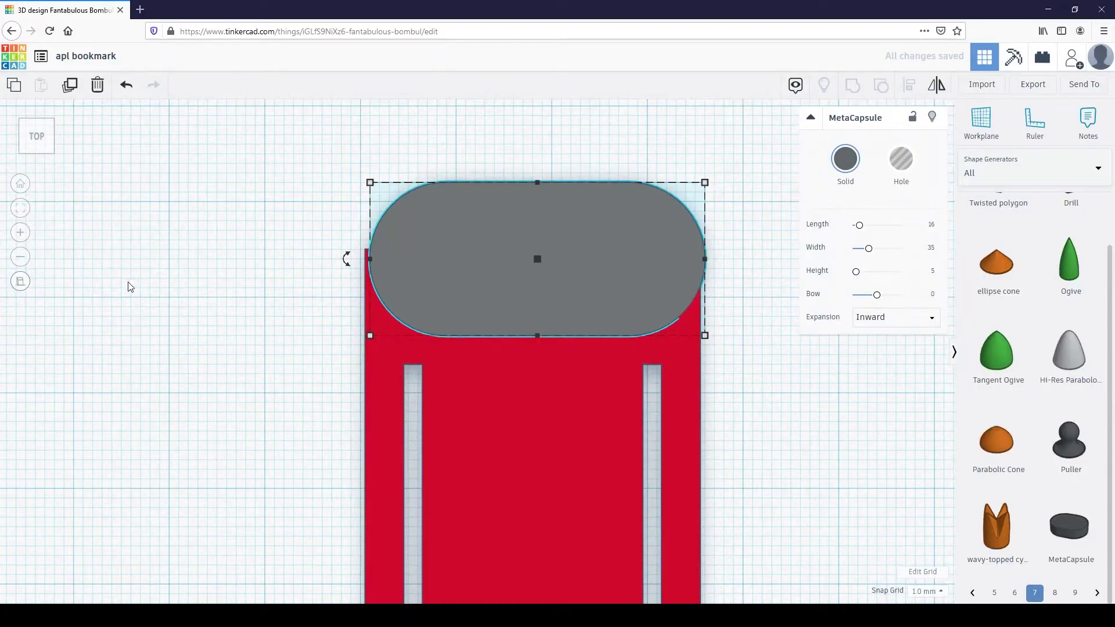
{"action": "left_click_drag", "start_coordinate": [472, 263], "coordinate": [469, 184]}
{"action": "mouse_move", "coordinate": [434, 340]}
{"action": "left_mouse_down"}
{"action": "mouse_move", "coordinate": [408, 340]}
{"action": "mouse_move", "coordinate": [417, 334]}
{"action": "left_mouse_up"}
{"action": "left_click_drag", "start_coordinate": [481, 218], "coordinate": [469, 273]}
{"action": "left_click", "coordinate": [303, 267]}
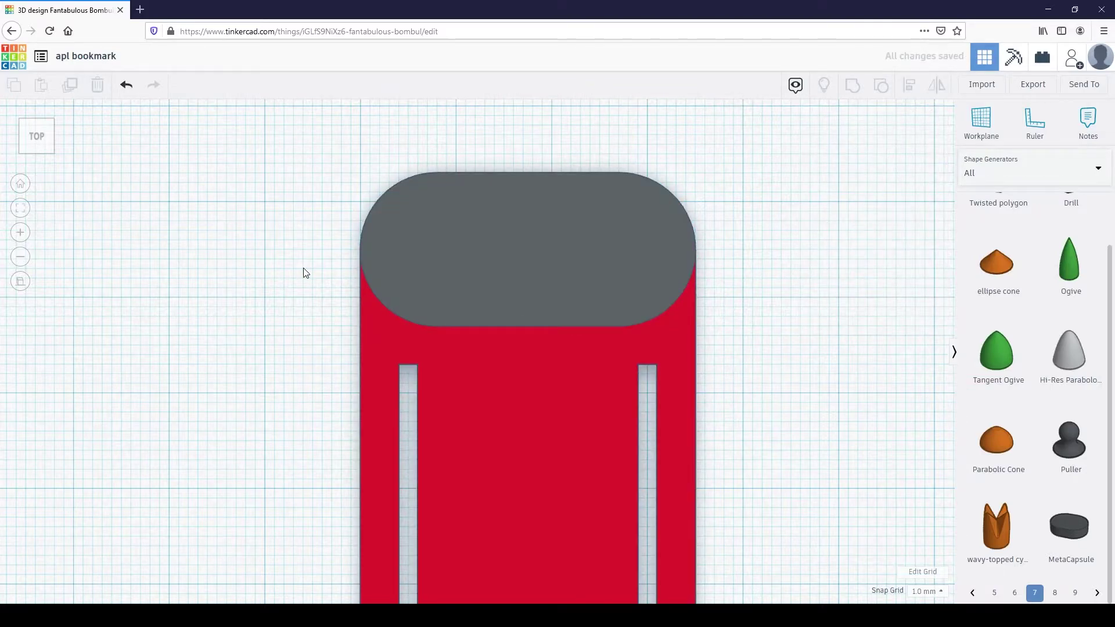
Nudge the MetaCapsule 1 mm sideways and back to check its alignment with the bookmark's side edge
{"action": "scroll", "coordinate": [303, 268], "scroll_direction": "up", "scroll_amount": 2}
{"action": "scroll", "coordinate": [303, 272], "scroll_direction": "up", "scroll_amount": 1}
{"action": "left_click", "coordinate": [389, 178]}
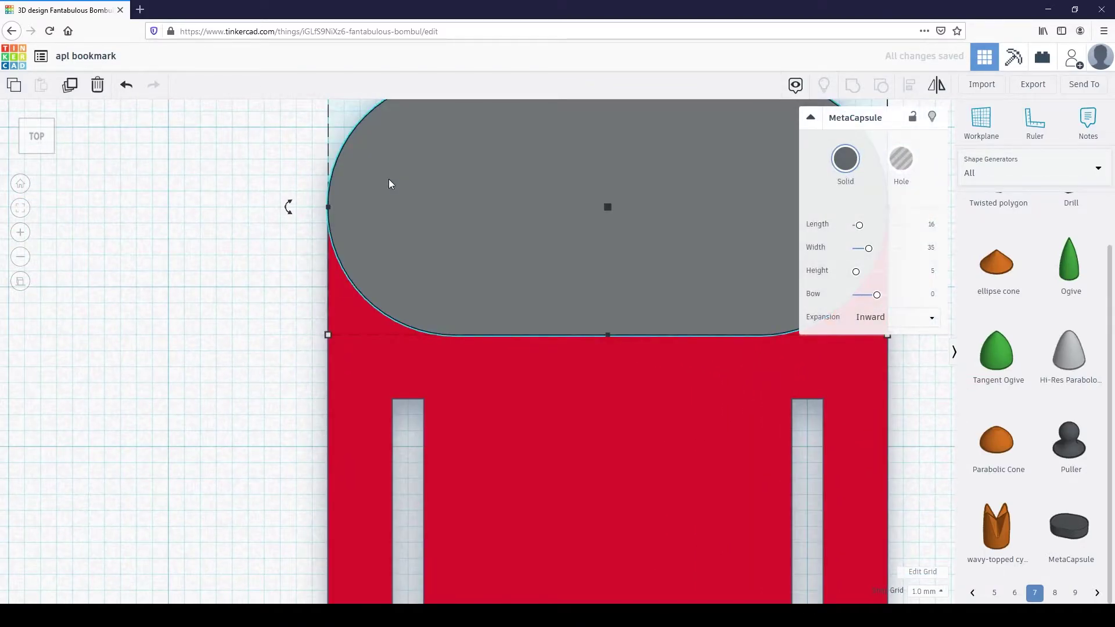
{"action": "mouse_move", "coordinate": [387, 174]}
{"action": "left_mouse_down"}
{"action": "mouse_move", "coordinate": [397, 174]}
{"action": "mouse_move", "coordinate": [391, 190]}
{"action": "left_mouse_up"}
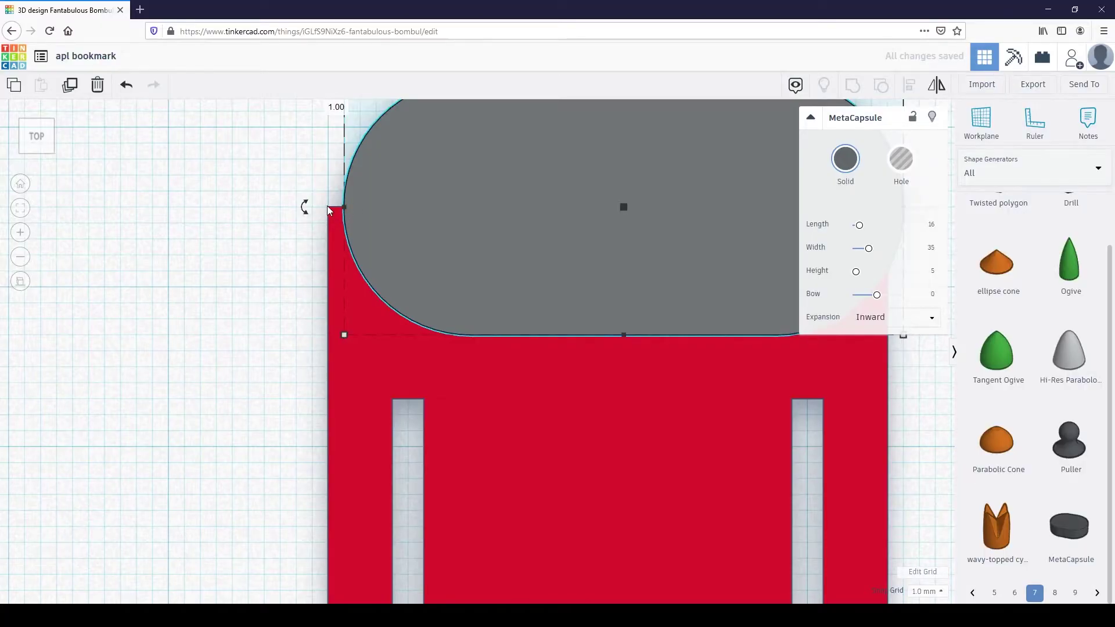
{"action": "left_click_drag", "start_coordinate": [381, 202], "coordinate": [369, 189]}
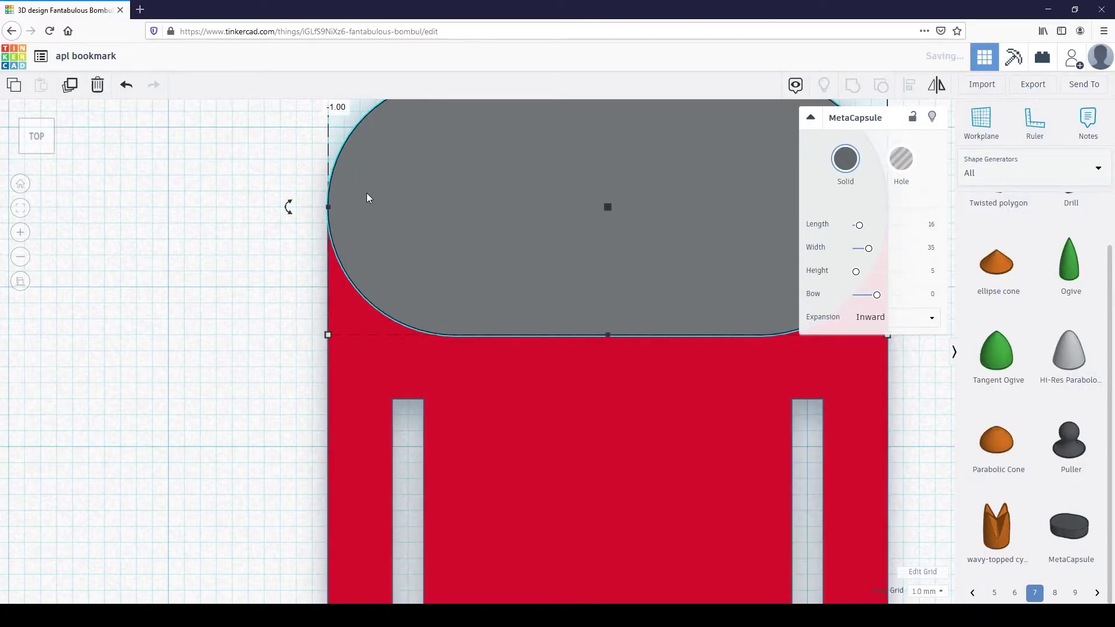
{"action": "scroll", "coordinate": [367, 192], "scroll_direction": "down", "scroll_amount": 1}
{"action": "scroll", "coordinate": [368, 190], "scroll_direction": "down", "scroll_amount": 3}
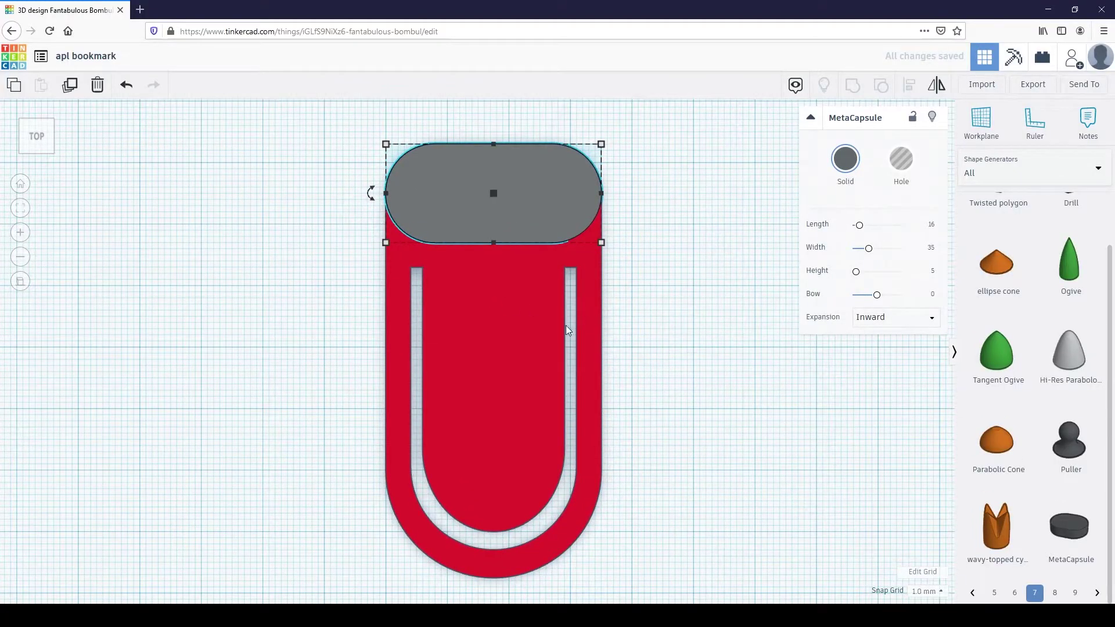
Return to the perspective view and reduce the MetaCapsule's height to match the bookmark's 0.7 mm thickness
{"action": "left_click", "coordinate": [20, 282]}
{"action": "right_click_drag", "start_coordinate": [509, 324], "coordinate": [589, 273]}
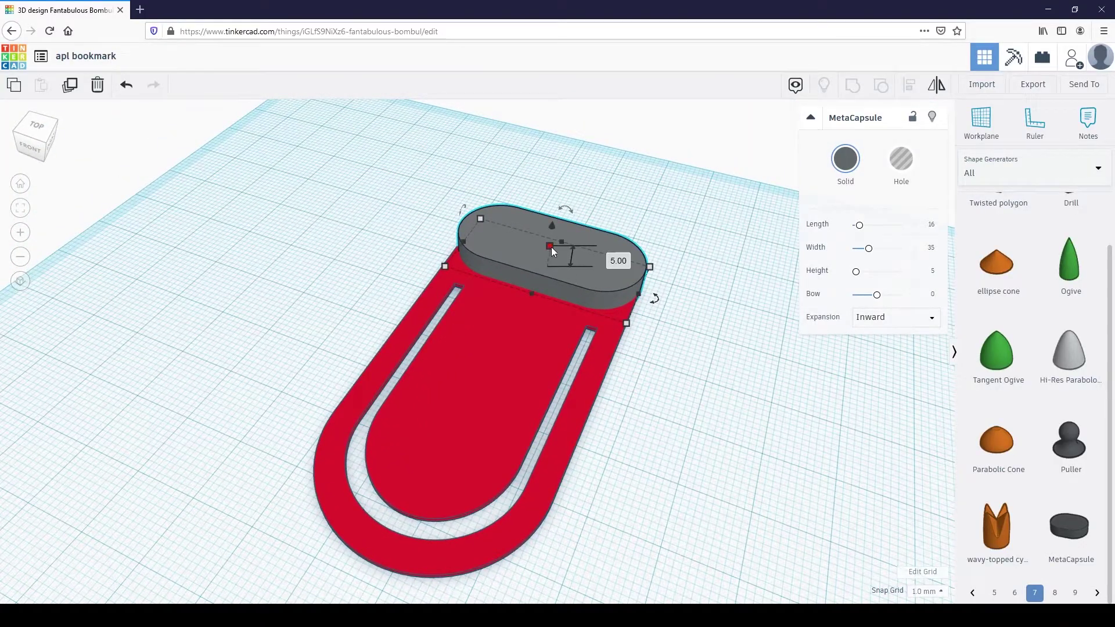
{"action": "left_click", "coordinate": [613, 259]}
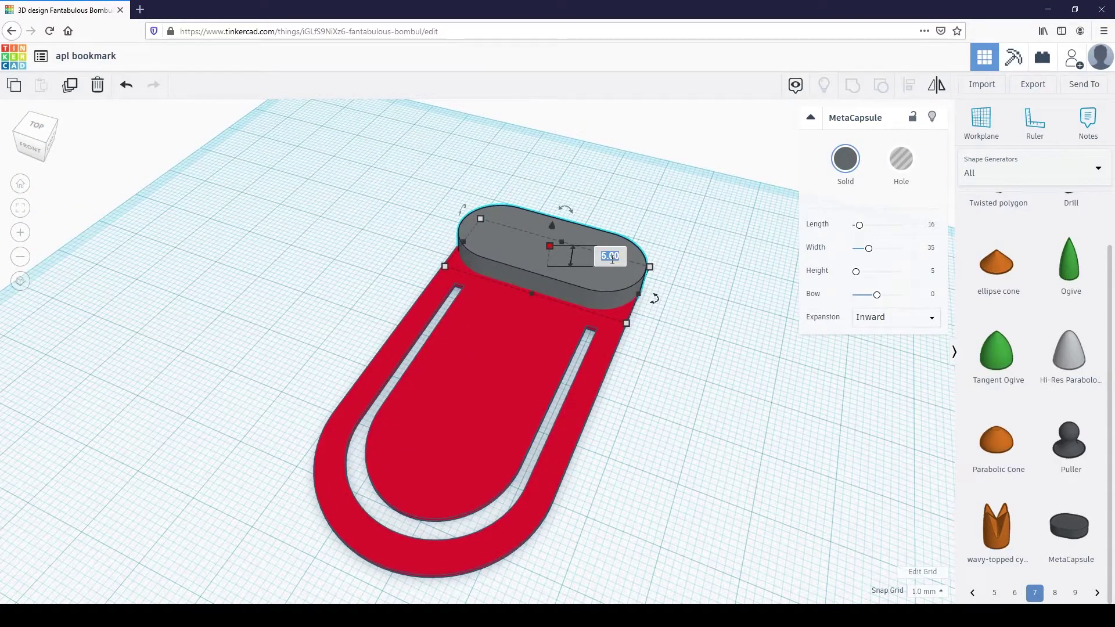
{"action": "type", "text": "0.1"}
{"action": "key", "text": "Return"}
Group the MetaCapsule with the bookmark into one solid body with rounded corners at the wide end
{"action": "left_click", "coordinate": [579, 184]}
{"action": "right_click_drag", "start_coordinate": [579, 184], "coordinate": [411, 224]}
{"action": "left_click_drag", "start_coordinate": [328, 177], "coordinate": [747, 406]}
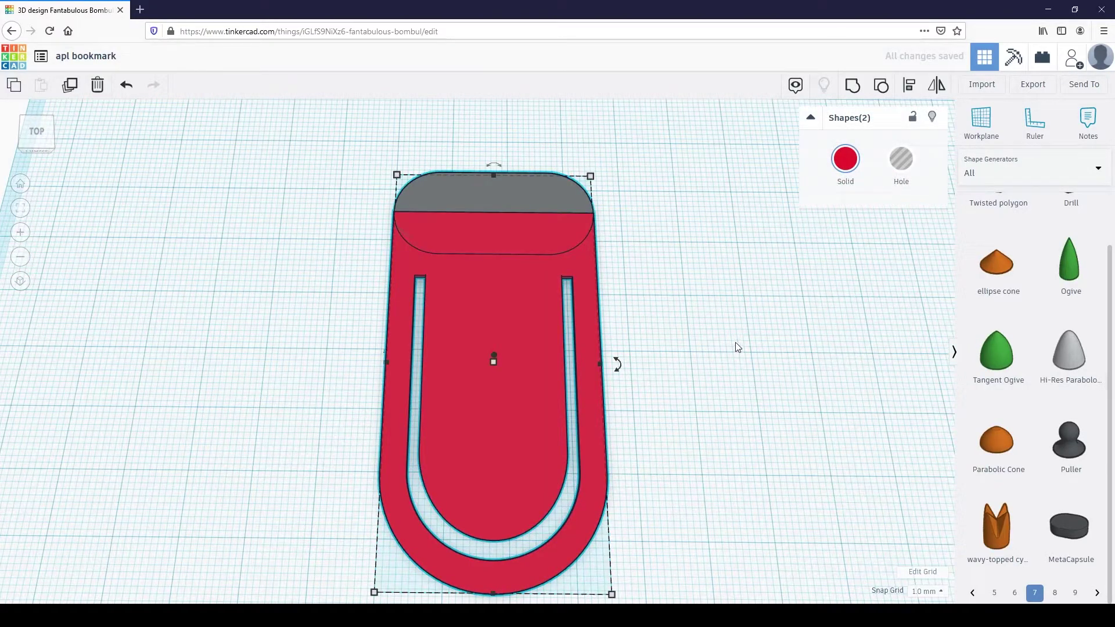
{"action": "left_click", "coordinate": [853, 88]}
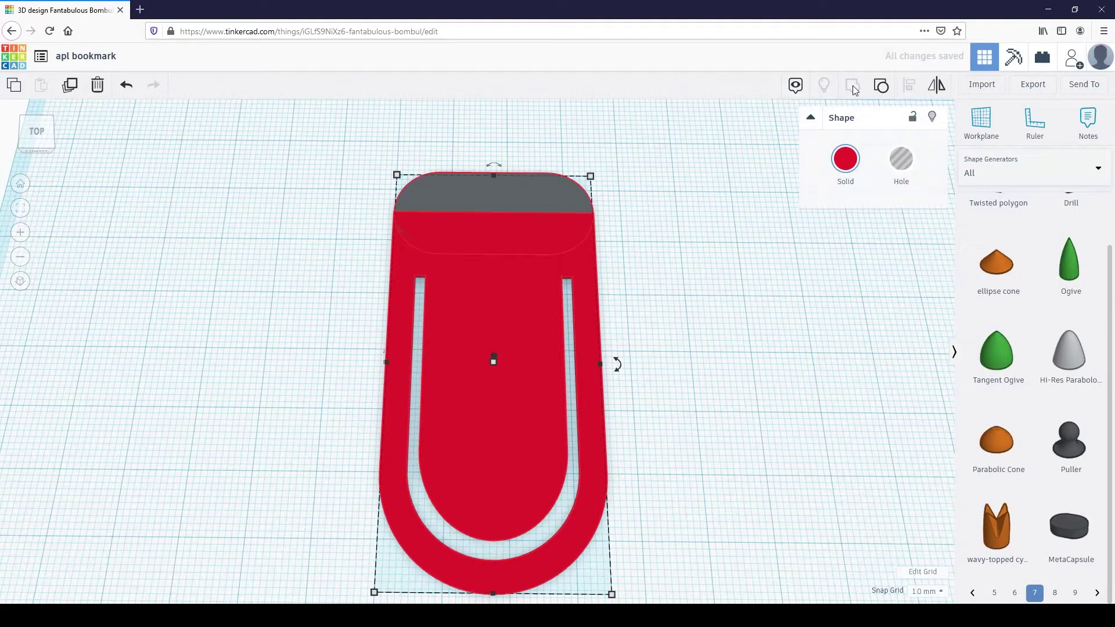
{"action": "left_click", "coordinate": [661, 222]}
{"action": "right_click_drag", "start_coordinate": [661, 221], "coordinate": [667, 290]}
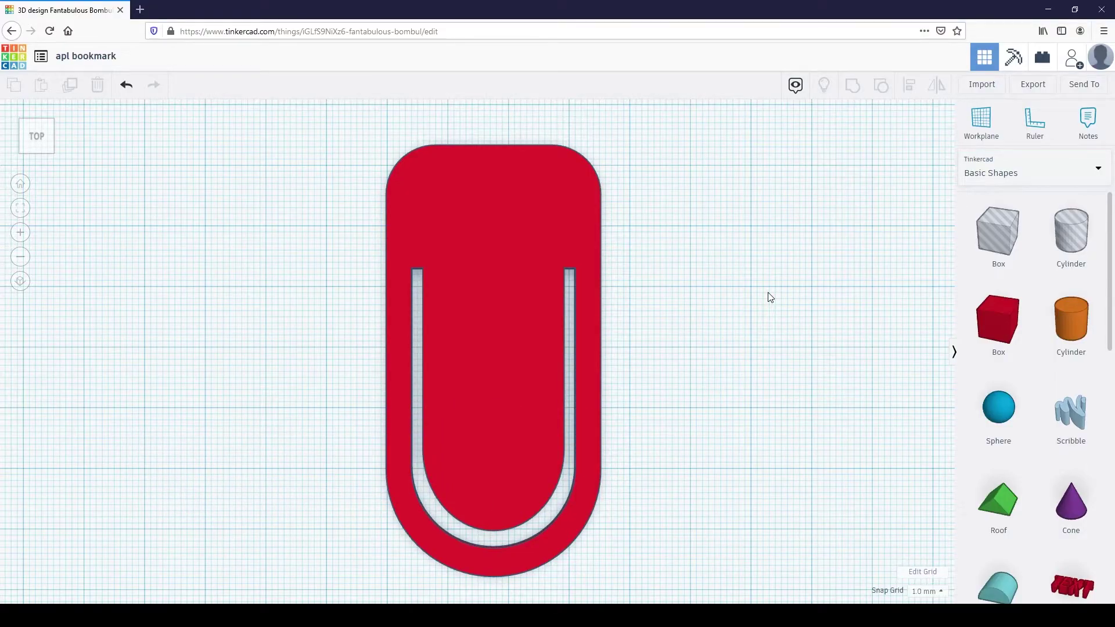
Add a Text shape from the basic shapes beside the bookmark in orthographic view and change its text to APL
{"action": "left_click", "coordinate": [18, 283]}
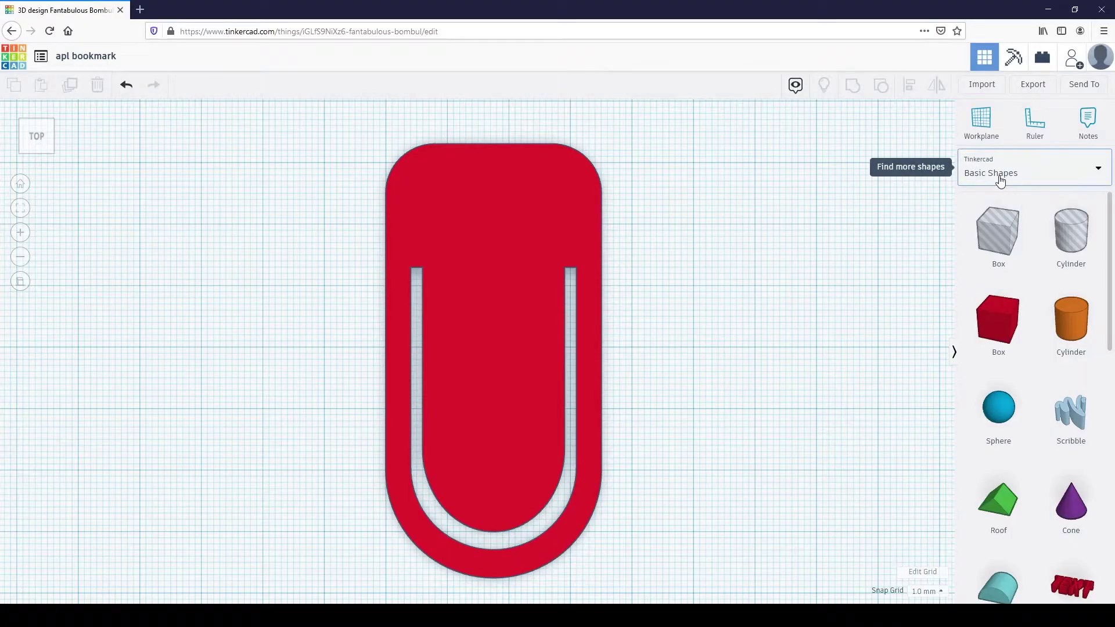
{"action": "scroll", "coordinate": [1049, 348], "scroll_direction": "down", "scroll_amount": 3}
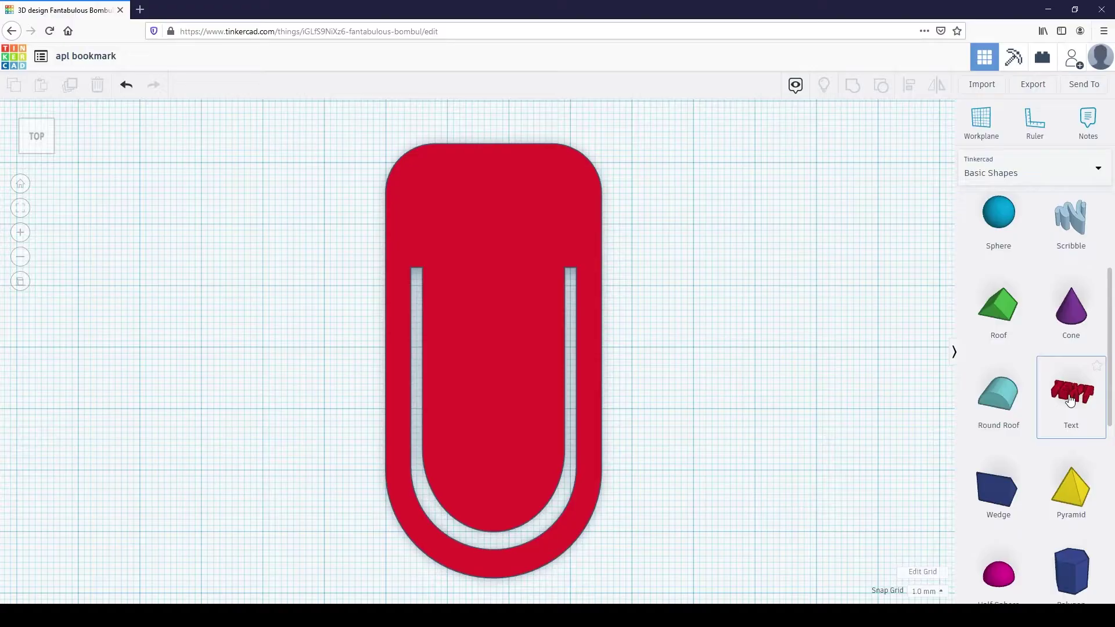
{"action": "left_click_drag", "start_coordinate": [1070, 400], "coordinate": [209, 280]}
{"action": "middle_click_drag", "start_coordinate": [209, 279], "coordinate": [458, 316]}
{"action": "left_click_drag", "start_coordinate": [458, 316], "coordinate": [356, 290]}
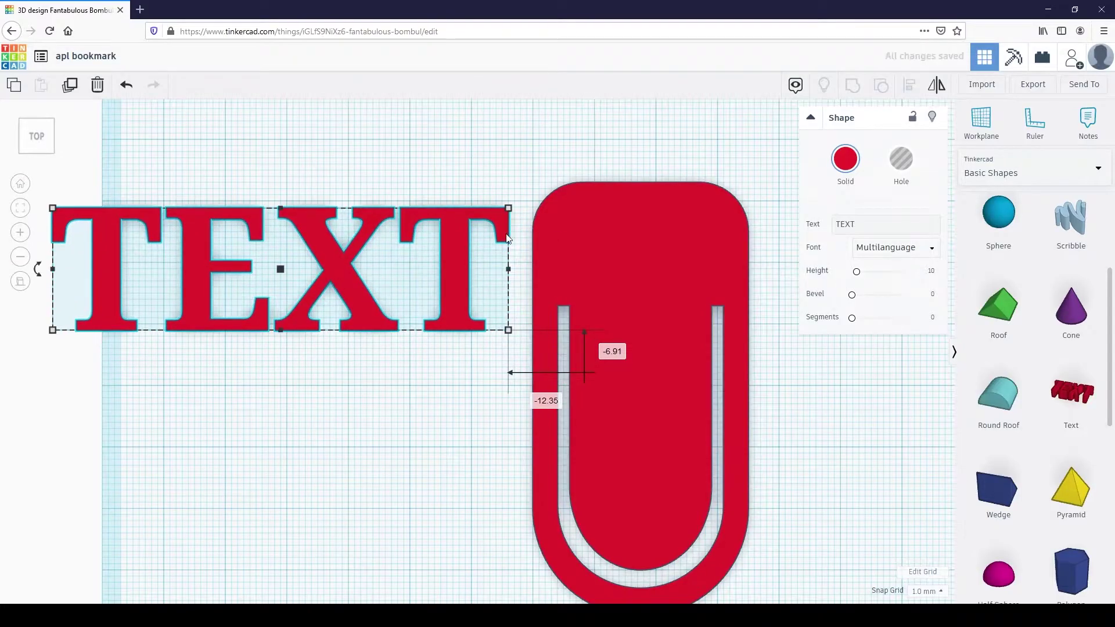
{"action": "left_click", "coordinate": [873, 225]}
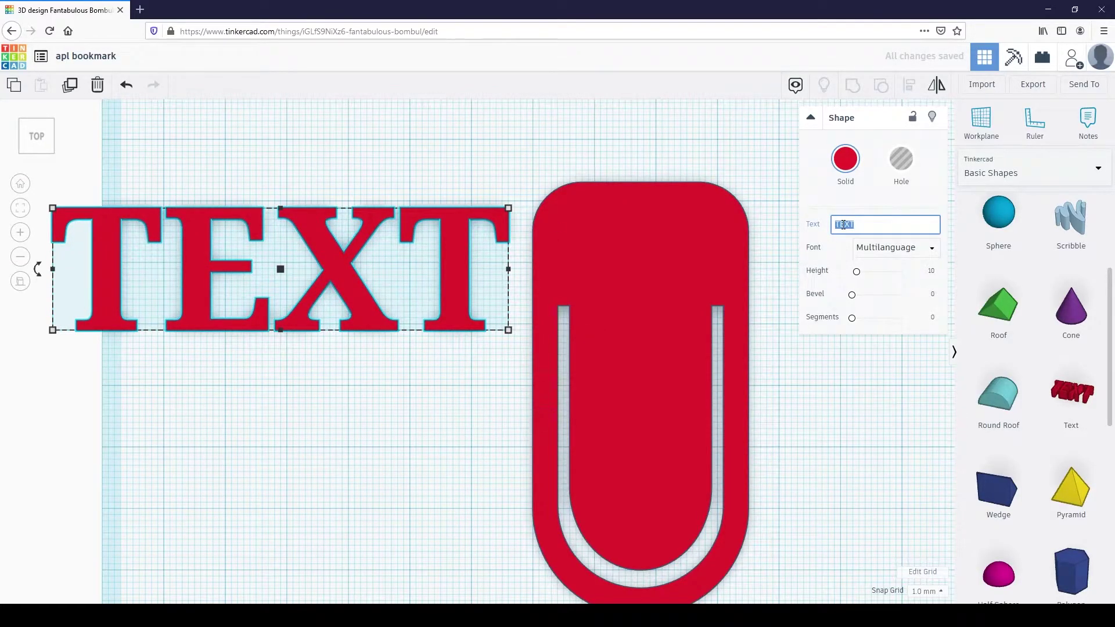
{"action": "type", "text": "APL"}
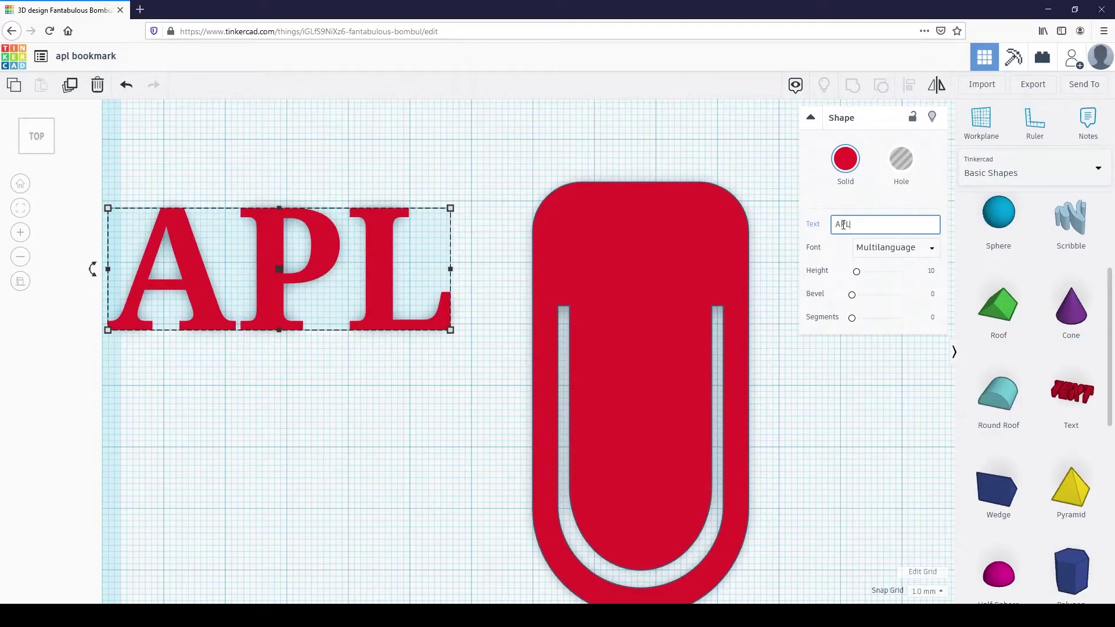
Try the Sans Mono and Serif fonts on the APL text and settle on Sans
{"action": "left_click", "coordinate": [878, 248]}
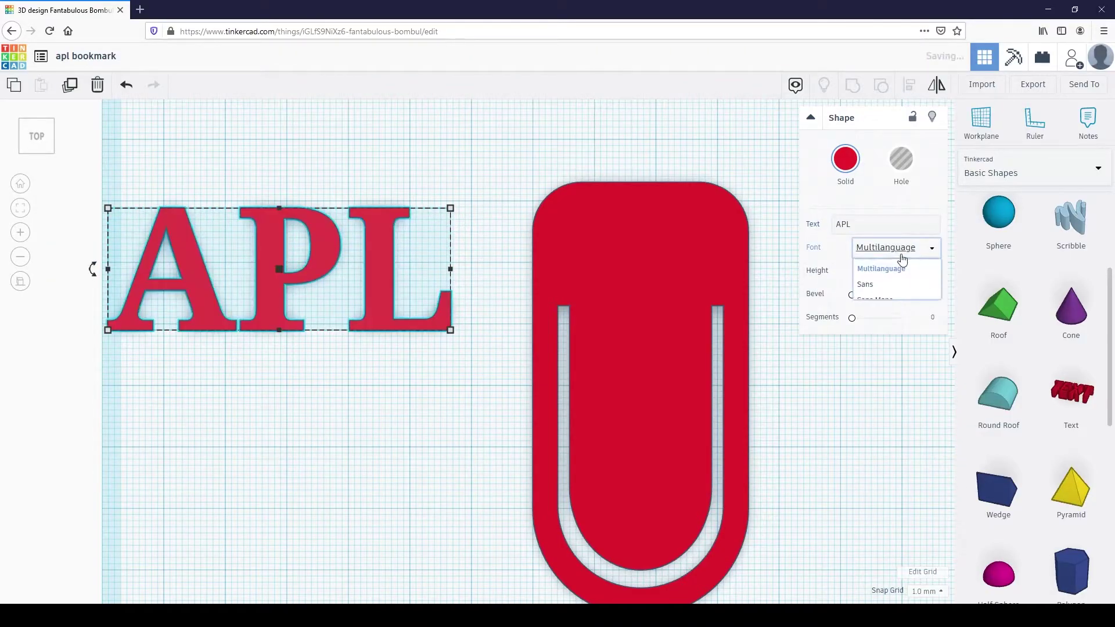
{"action": "left_click", "coordinate": [868, 286]}
{"action": "left_click", "coordinate": [883, 249]}
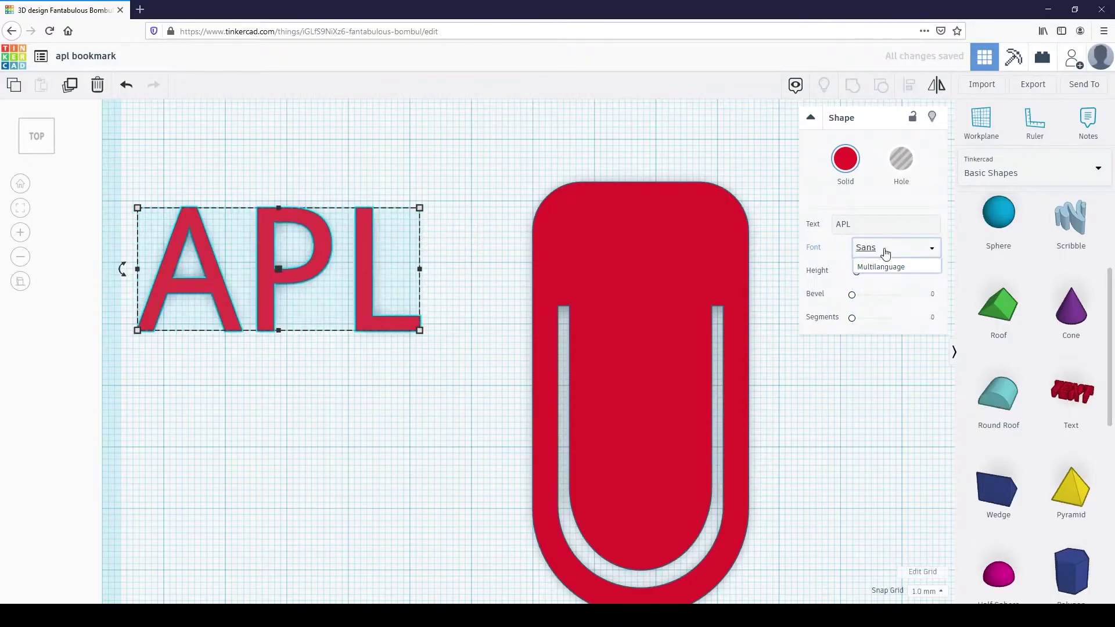
{"action": "left_click", "coordinate": [875, 302]}
{"action": "left_click", "coordinate": [882, 251]}
{"action": "left_click", "coordinate": [874, 318]}
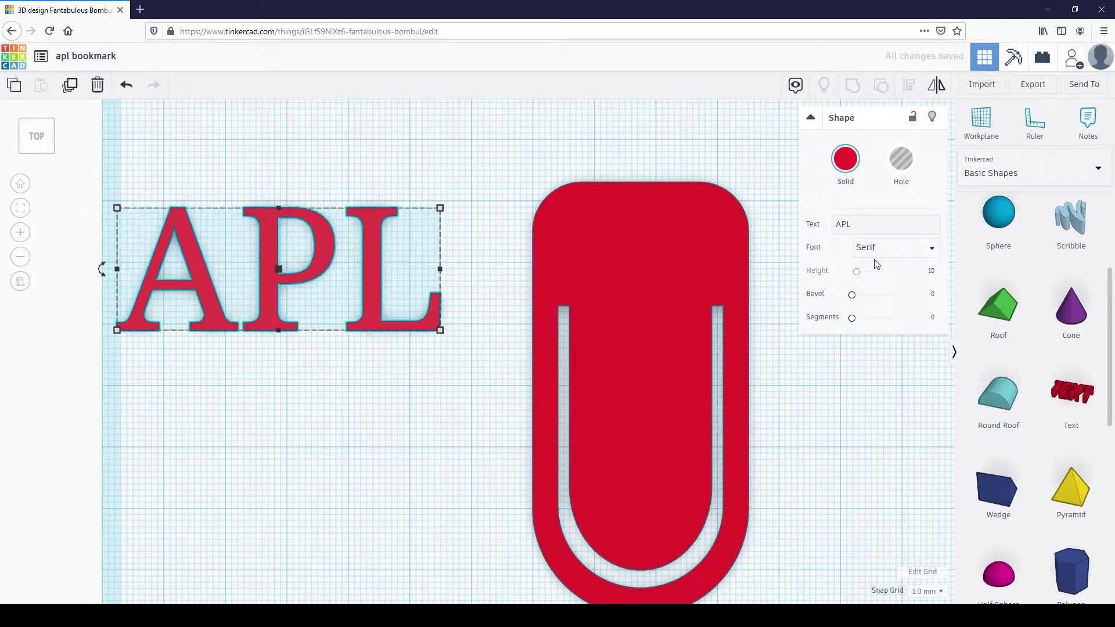
{"action": "left_click", "coordinate": [874, 253]}
{"action": "left_click", "coordinate": [874, 287]}
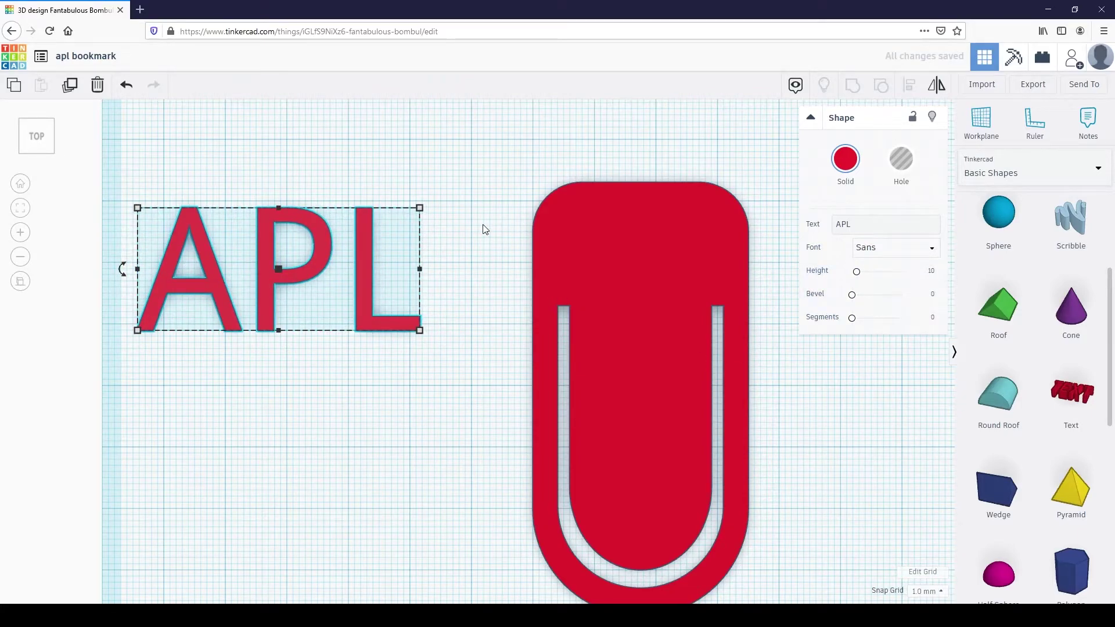
Move the APL text onto the bookmark's solid end beyond the slot and scale it down to fit the width
{"action": "middle_click_drag", "start_coordinate": [410, 230], "coordinate": [327, 290]}
{"action": "left_click_drag", "start_coordinate": [282, 307], "coordinate": [622, 242]}
{"action": "left_click_drag", "start_coordinate": [546, 301], "coordinate": [591, 300]}
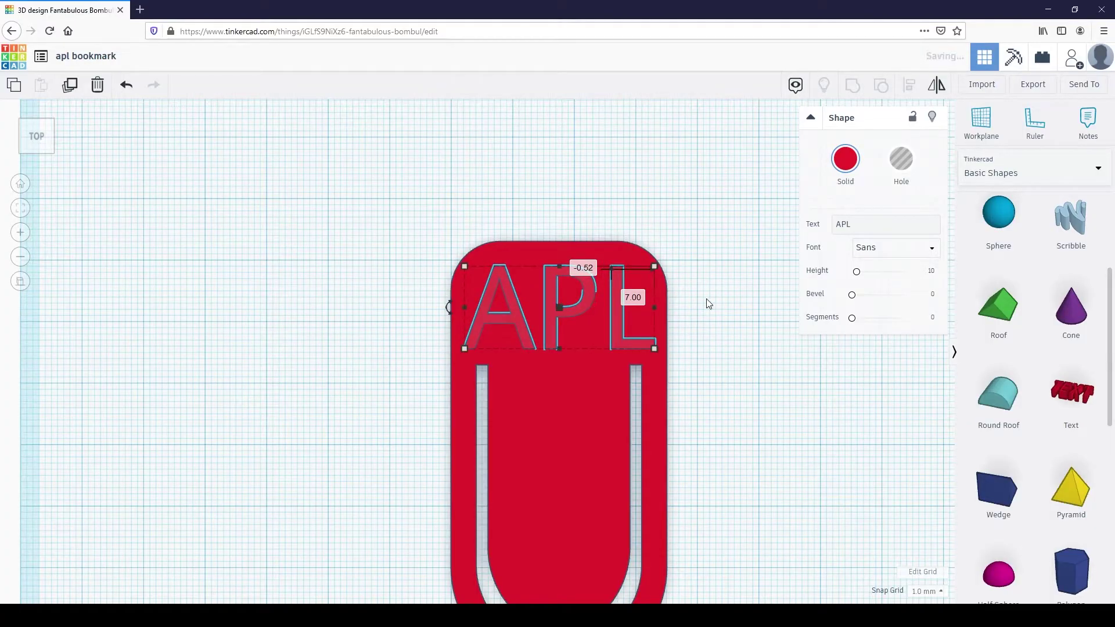
Turn the APL text into a hole and group it with the bookmark to cut the letters through
{"action": "left_click", "coordinate": [901, 158]}
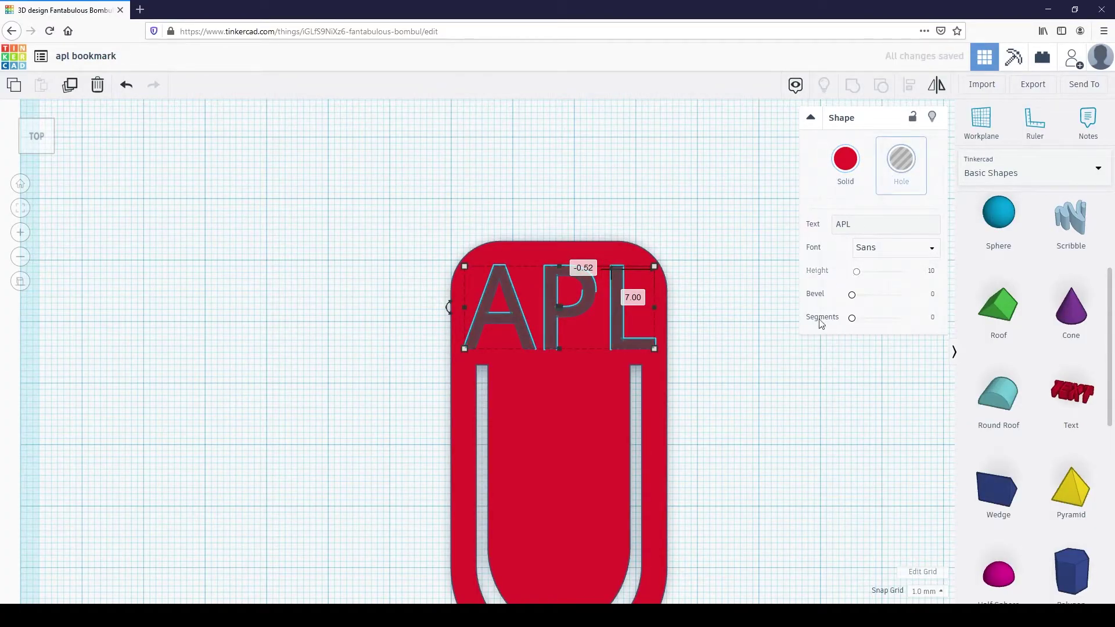
{"action": "left_click", "coordinate": [750, 416]}
{"action": "middle_click_drag", "start_coordinate": [751, 415], "coordinate": [726, 352]}
{"action": "left_click_drag", "start_coordinate": [405, 195], "coordinate": [862, 418]}
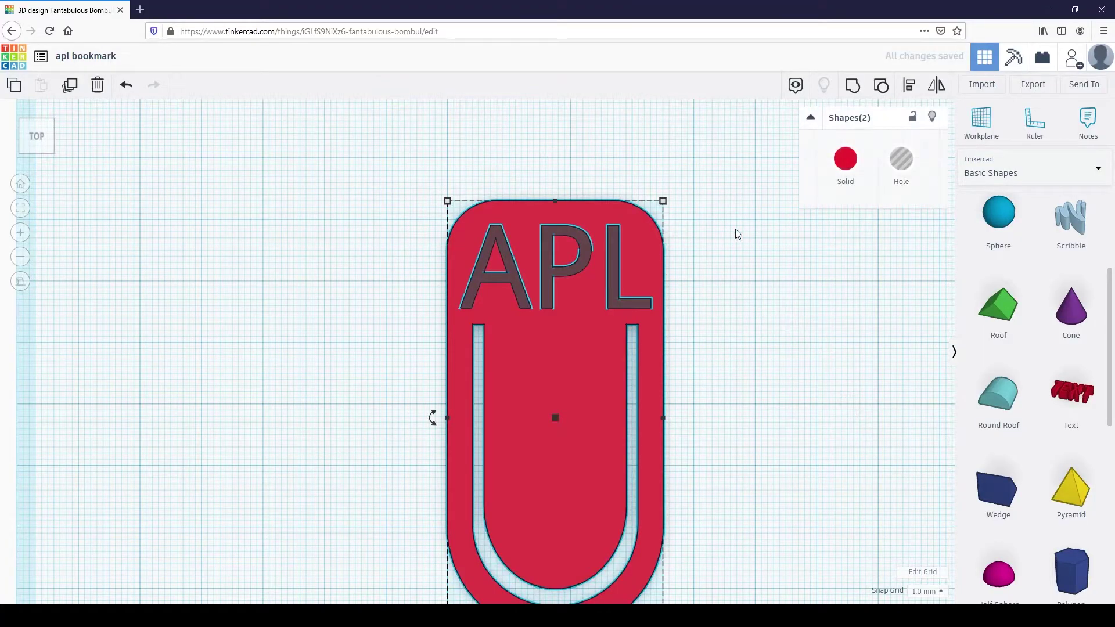
{"action": "left_click", "coordinate": [853, 86]}
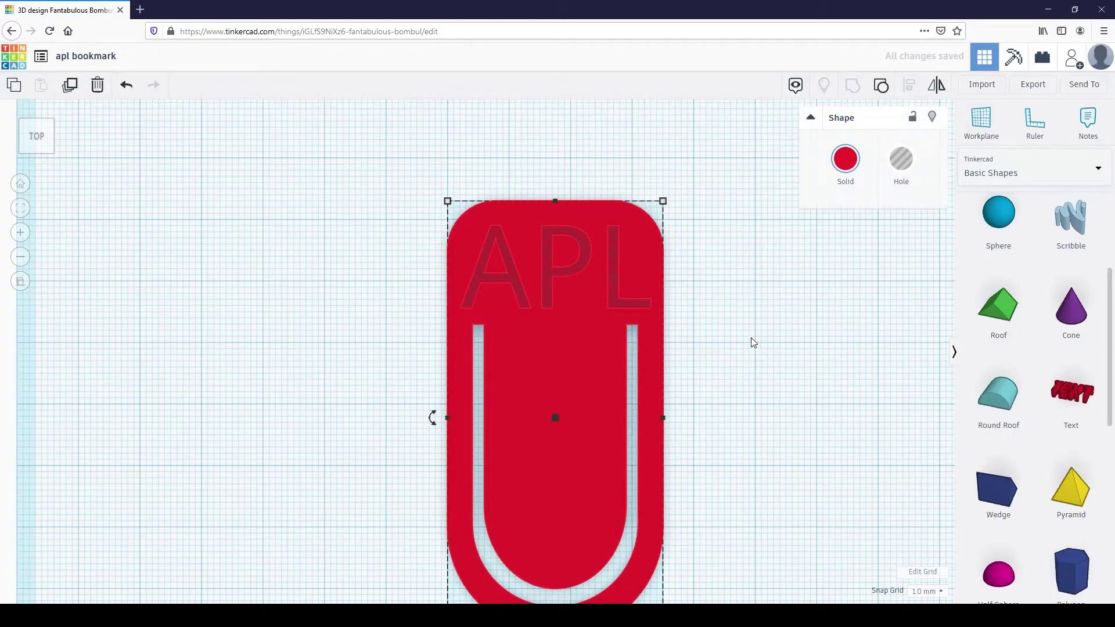
{"action": "left_click", "coordinate": [730, 320]}
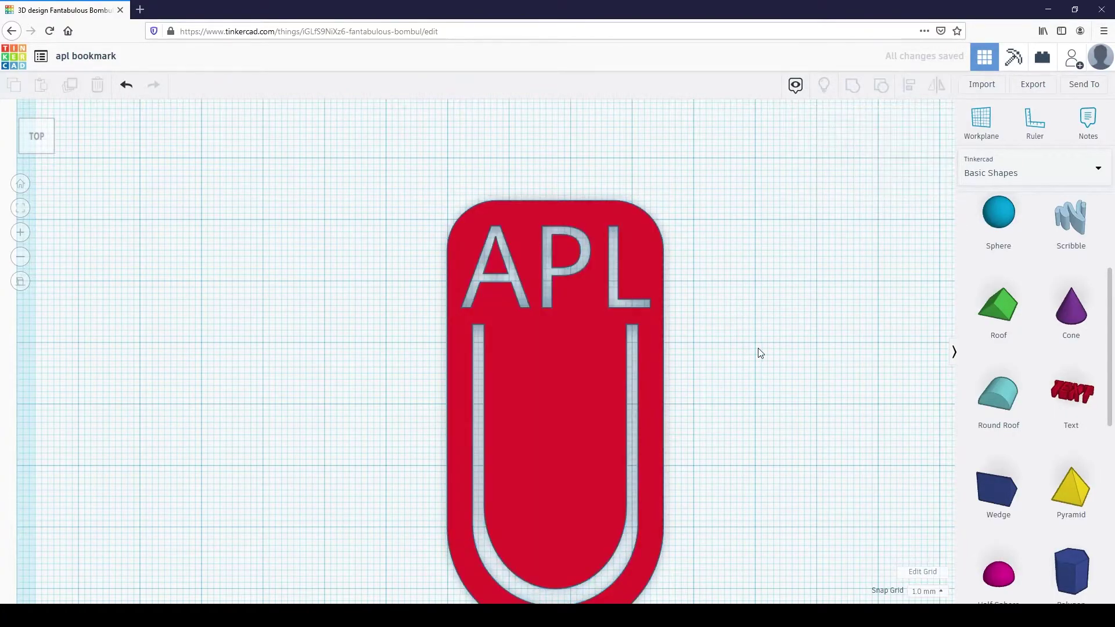
{"action": "middle_click_drag", "start_coordinate": [751, 340], "coordinate": [705, 218]}
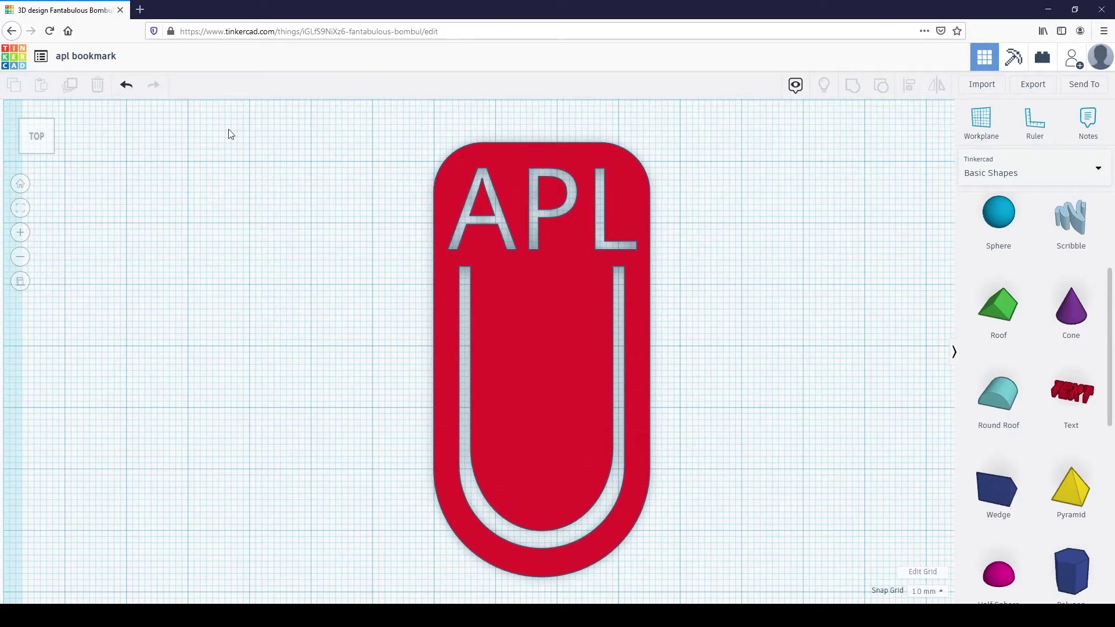
Undo the grouping of the APL text with the bookmark and move the text hole off to the bookmark's left side
{"action": "left_click", "coordinate": [124, 86]}
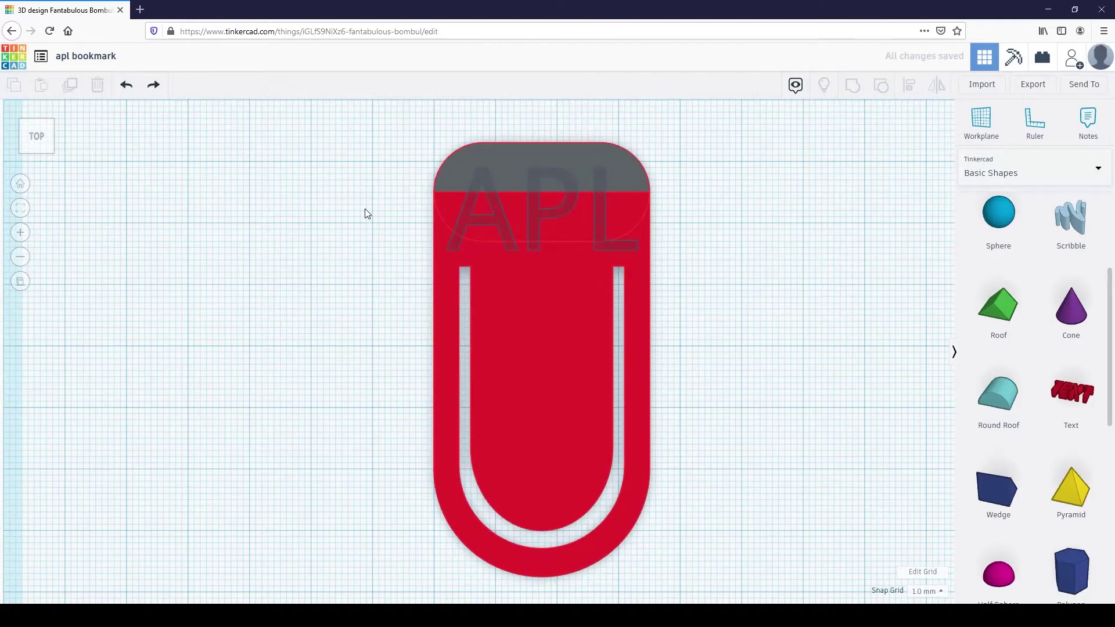
{"action": "left_click_drag", "start_coordinate": [463, 223], "coordinate": [104, 225]}
{"action": "left_click", "coordinate": [336, 390]}
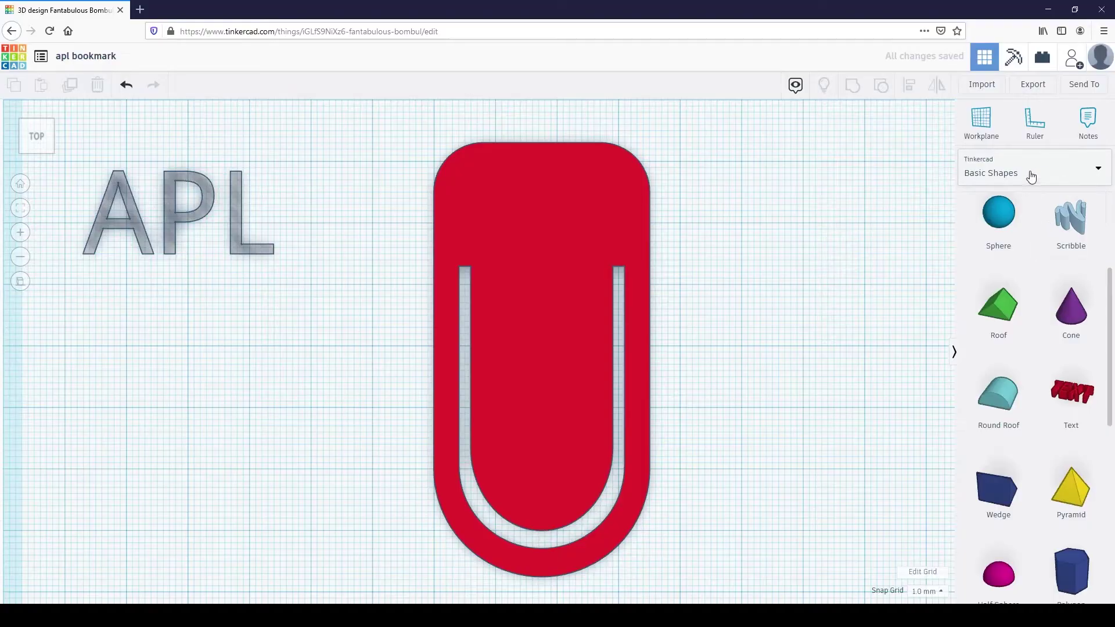
Place the block letter A from the Text and numbers shapes on the left of the bookmark's solid end
{"action": "left_click", "coordinate": [1072, 181]}
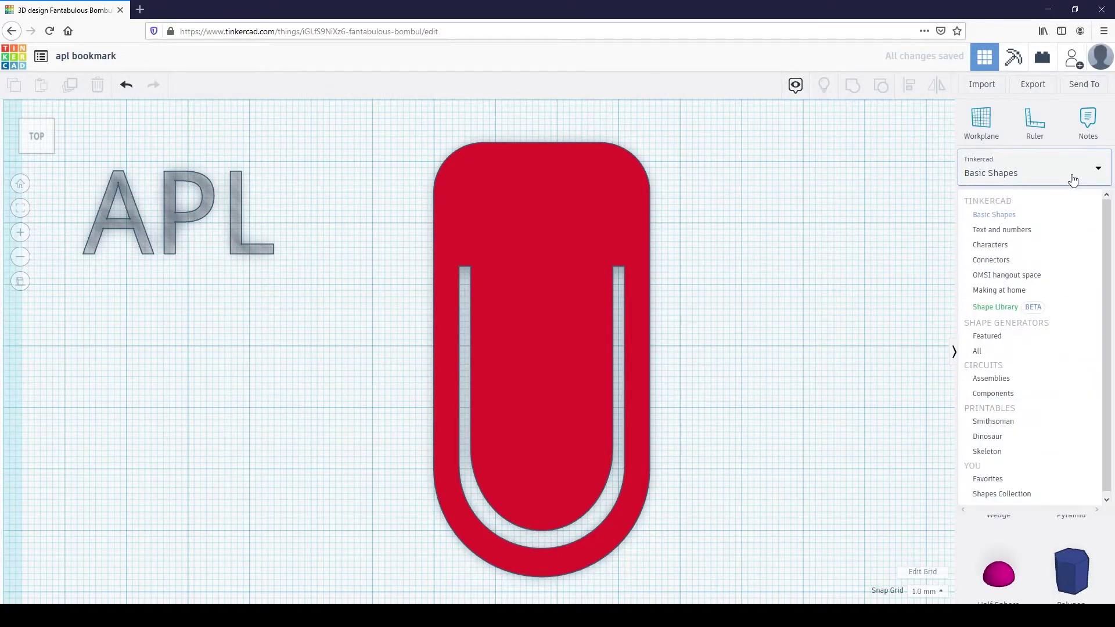
{"action": "left_click", "coordinate": [1001, 230]}
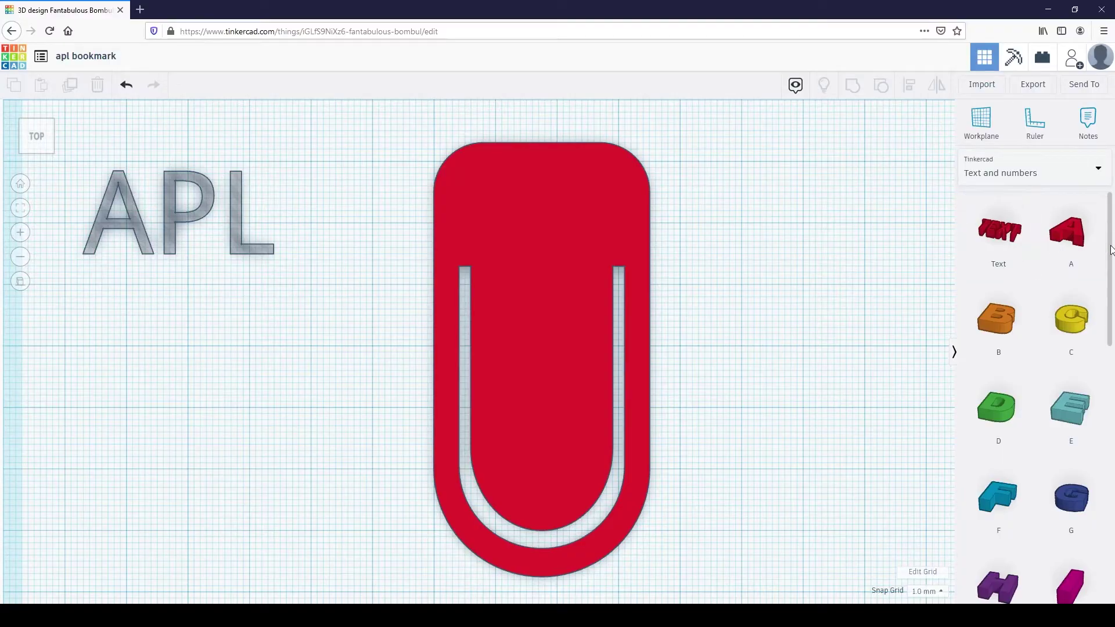
{"action": "scroll", "coordinate": [1111, 250], "scroll_direction": "down", "scroll_amount": 2}
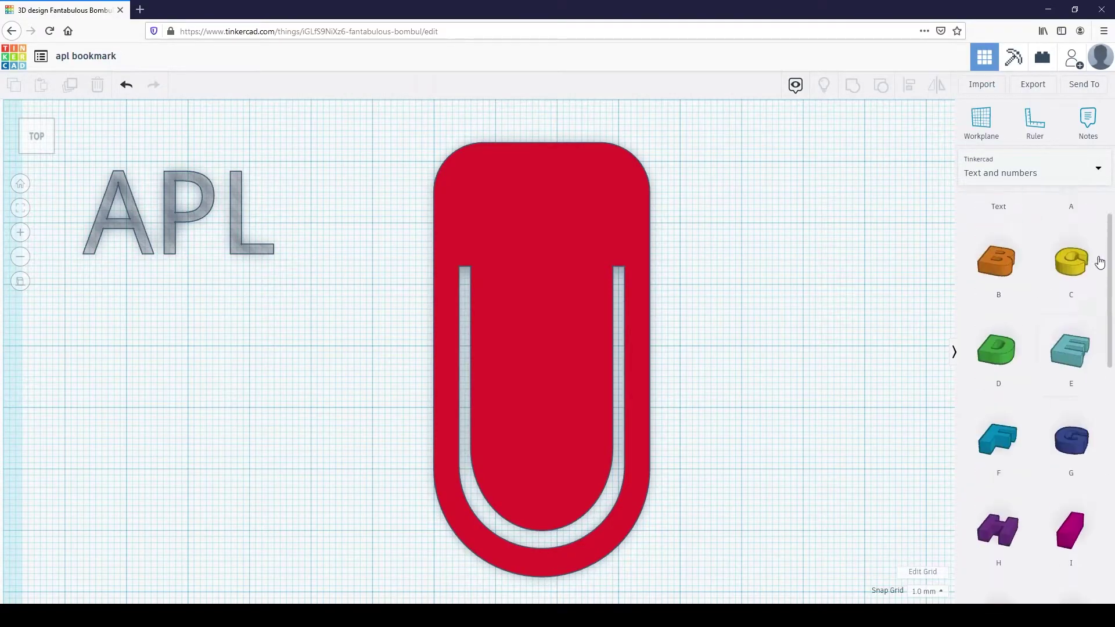
{"action": "scroll", "coordinate": [1097, 244], "scroll_direction": "up", "scroll_amount": 2}
{"action": "left_click_drag", "start_coordinate": [1071, 233], "coordinate": [484, 207]}
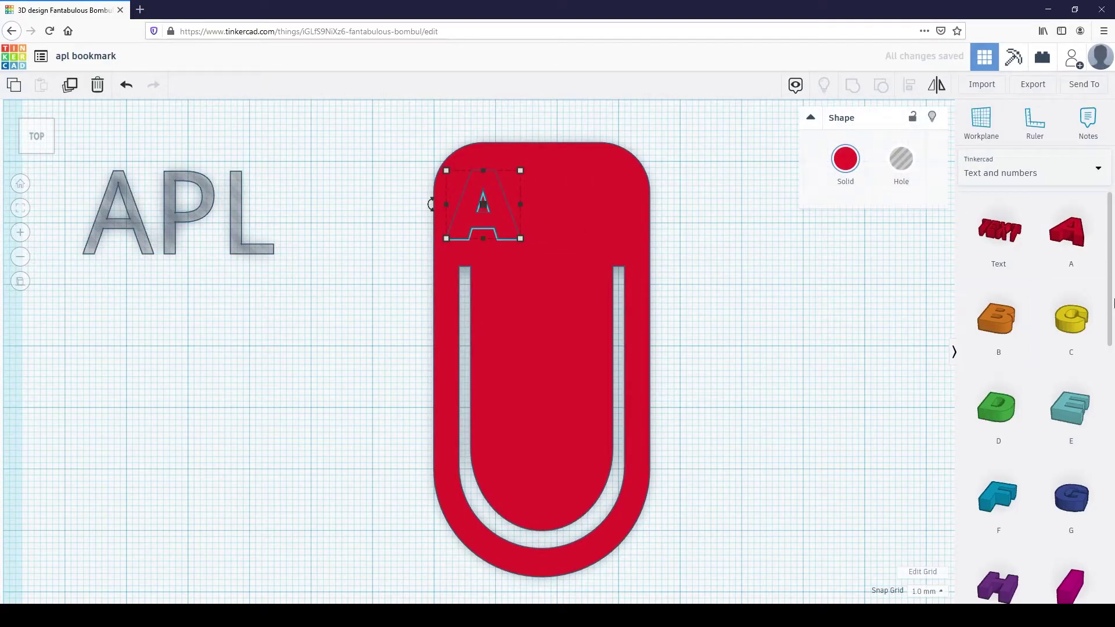
Place the block letters P and L from the Text and numbers shapes beside the A to spell APL
{"action": "scroll", "coordinate": [1106, 464], "scroll_direction": "down", "scroll_amount": 5}
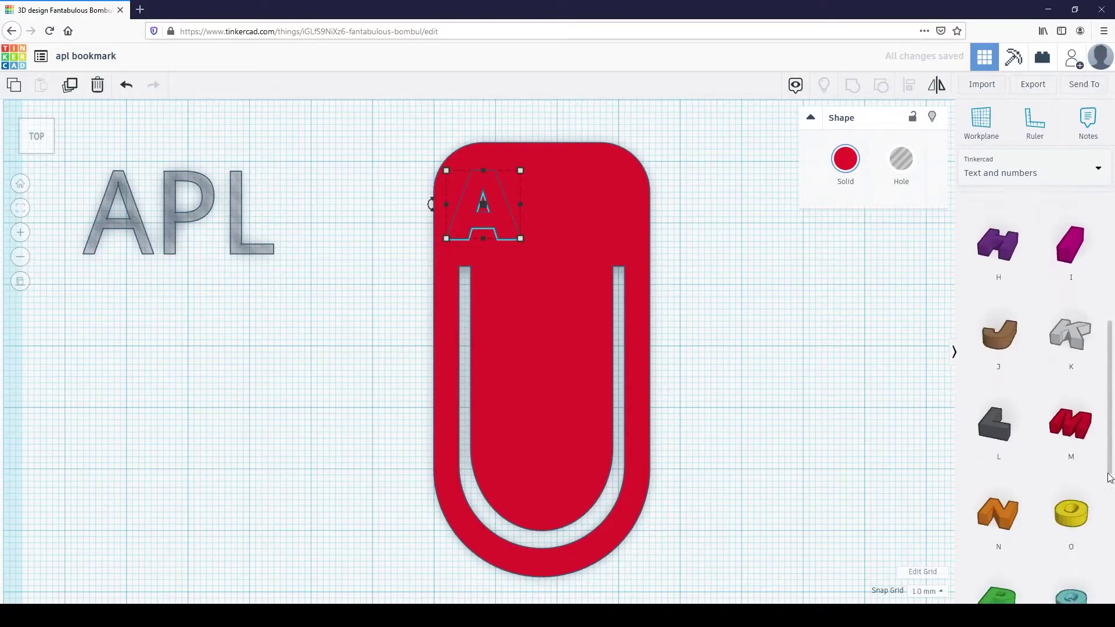
{"action": "scroll", "coordinate": [1110, 489], "scroll_direction": "down", "scroll_amount": 2}
{"action": "left_click_drag", "start_coordinate": [997, 450], "coordinate": [556, 204]}
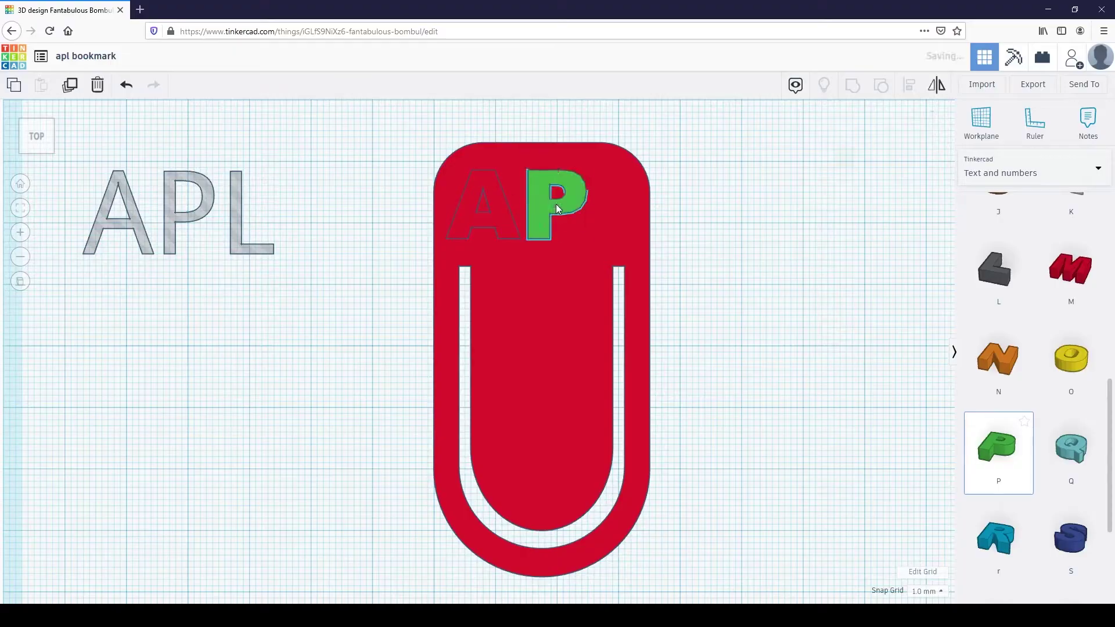
{"action": "mouse_move", "coordinate": [1110, 393]}
{"action": "left_mouse_down"}
{"action": "mouse_move", "coordinate": [1110, 467]}
{"action": "mouse_move", "coordinate": [1110, 377]}
{"action": "left_mouse_up"}
{"action": "left_click_drag", "start_coordinate": [1013, 394], "coordinate": [620, 206]}
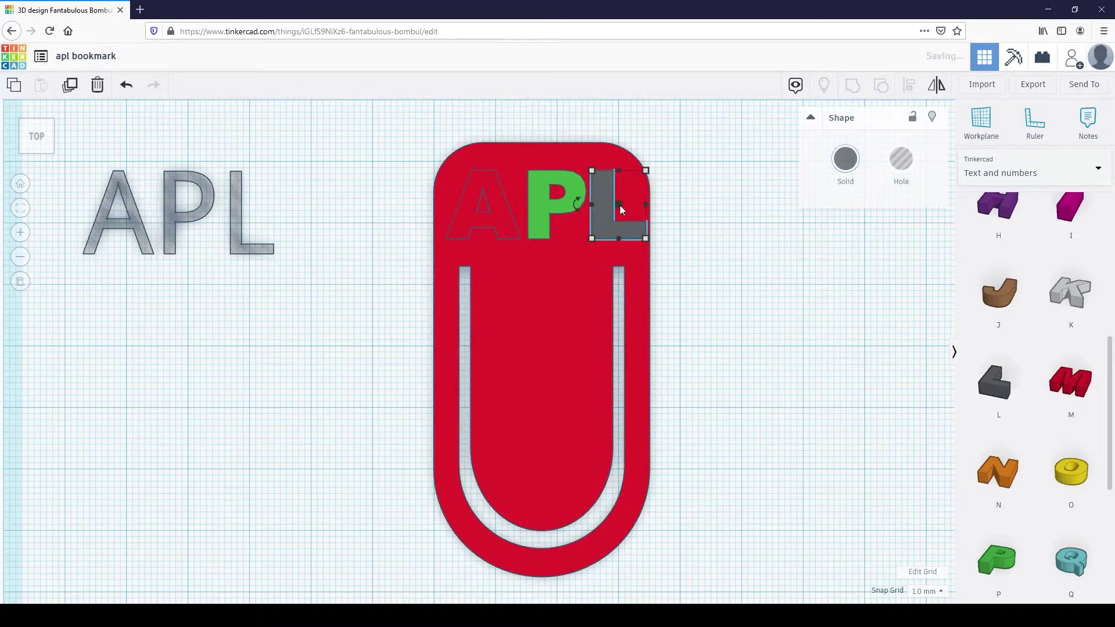
Scale the three block letters together to about 29 by 10 mm and turn them into holes
{"action": "left_click", "coordinate": [534, 217], "text": "shift"}
{"action": "left_click", "coordinate": [506, 218], "text": "shift"}
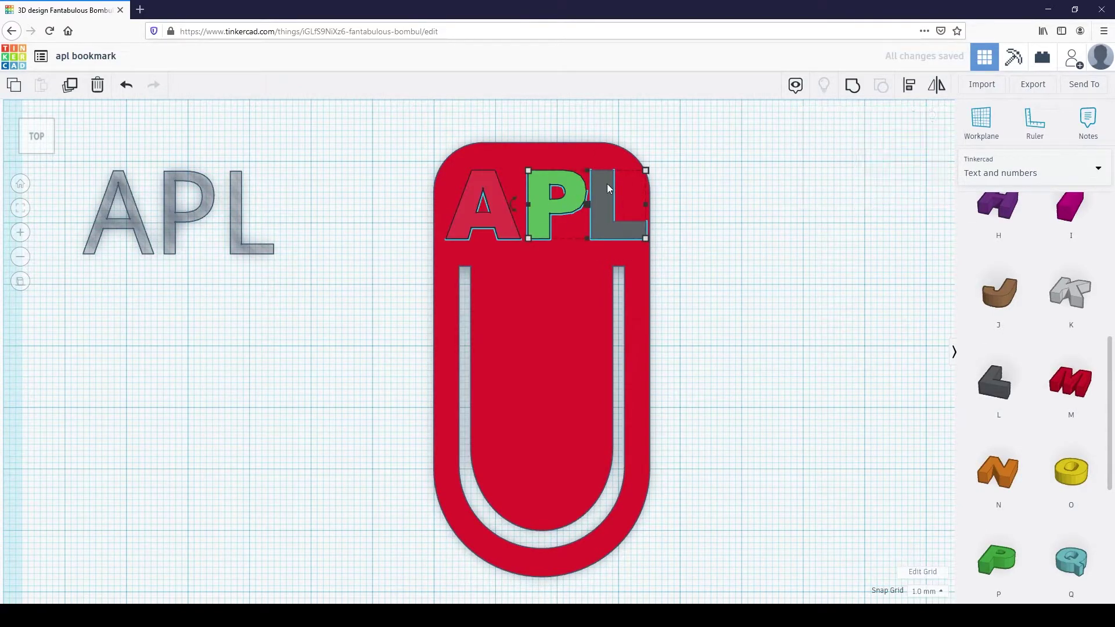
{"action": "left_click_drag", "start_coordinate": [646, 174], "coordinate": [632, 177]}
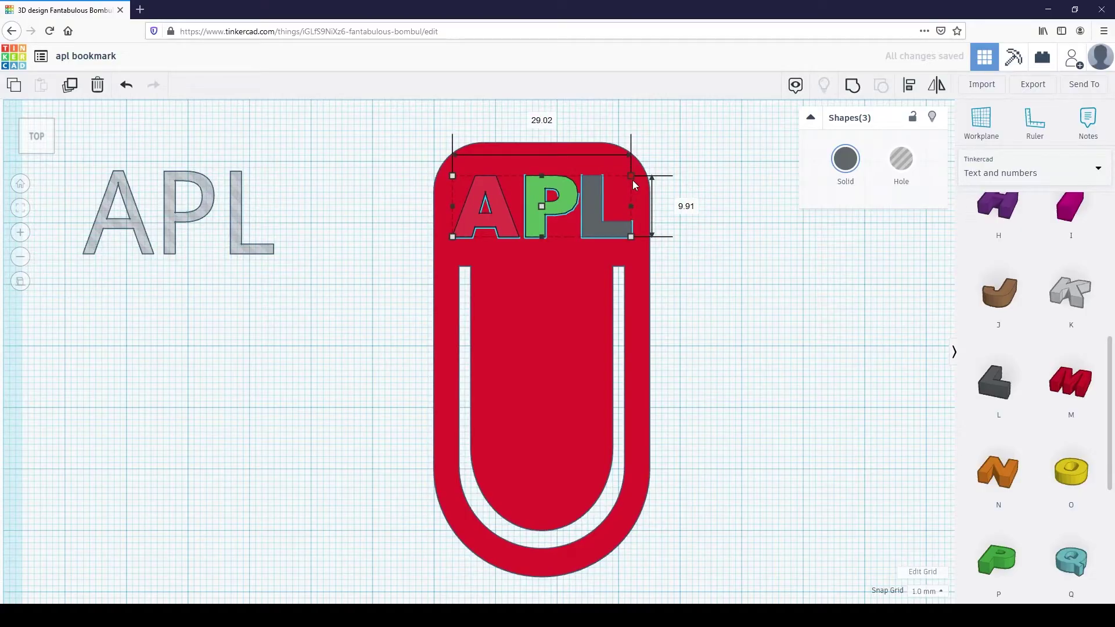
{"action": "left_click", "coordinate": [900, 161]}
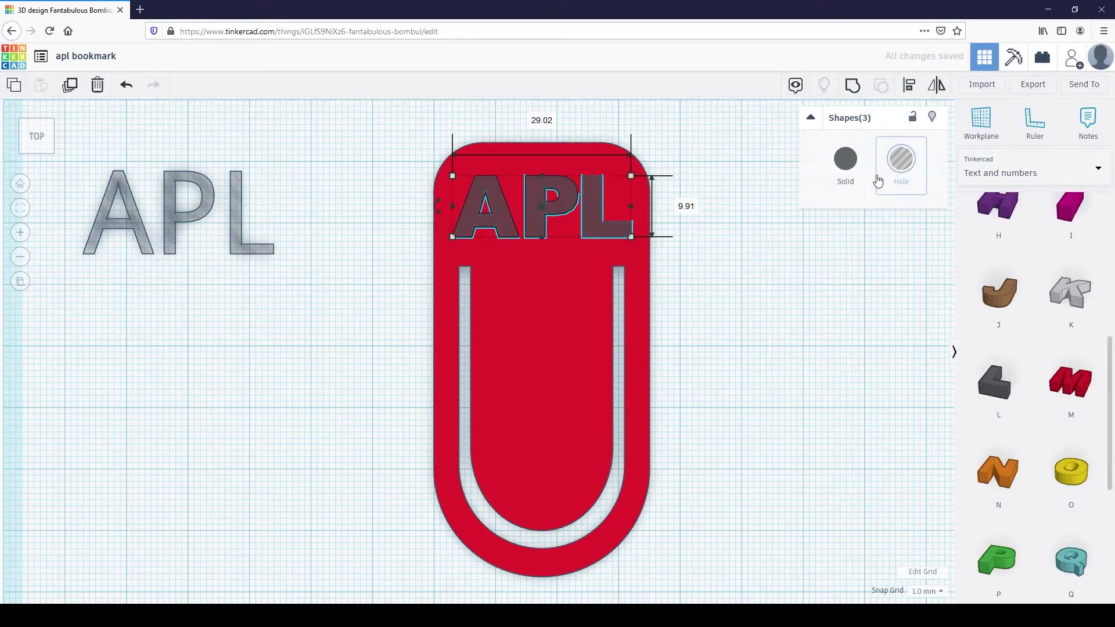
Group the three letter holes with the bookmark to cut APL through its solid end
{"action": "left_click", "coordinate": [734, 294]}
{"action": "left_click", "coordinate": [608, 211]}
{"action": "left_click", "coordinate": [503, 216], "text": "shift"}
{"action": "left_click", "coordinate": [528, 212], "text": "shift"}
{"action": "left_click_drag", "start_coordinate": [383, 158], "coordinate": [696, 204]}
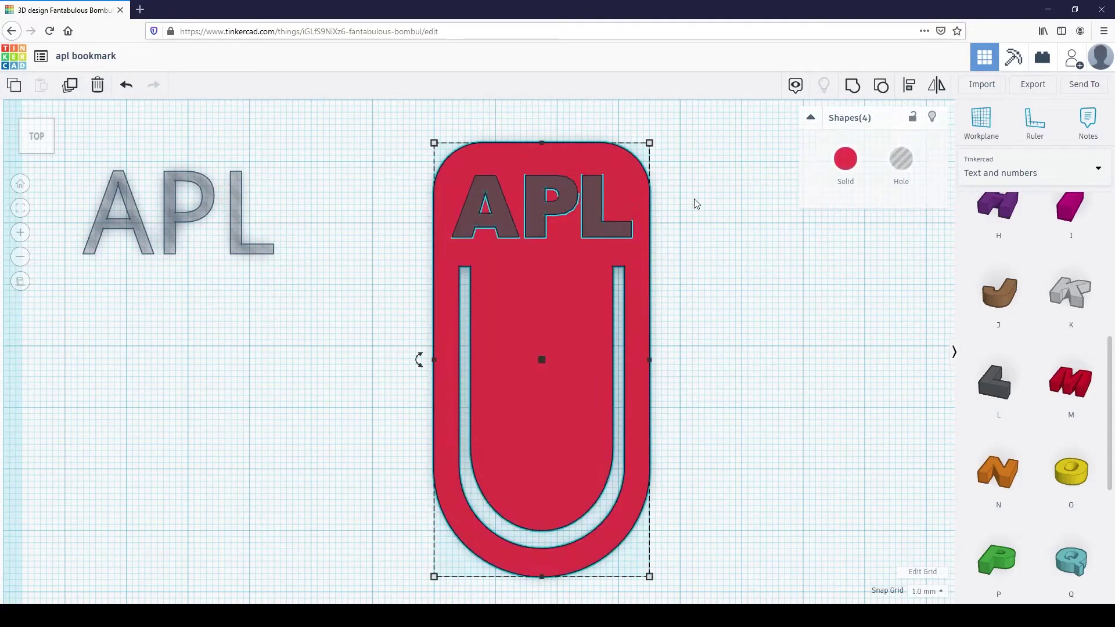
{"action": "left_click", "coordinate": [853, 86]}
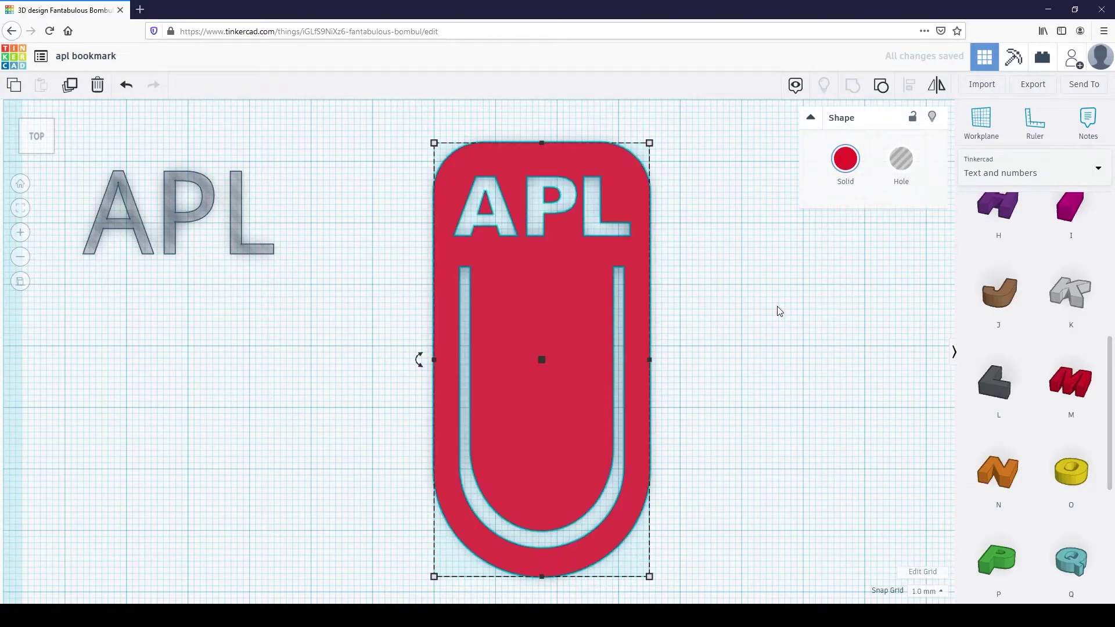
{"action": "left_click", "coordinate": [779, 311]}
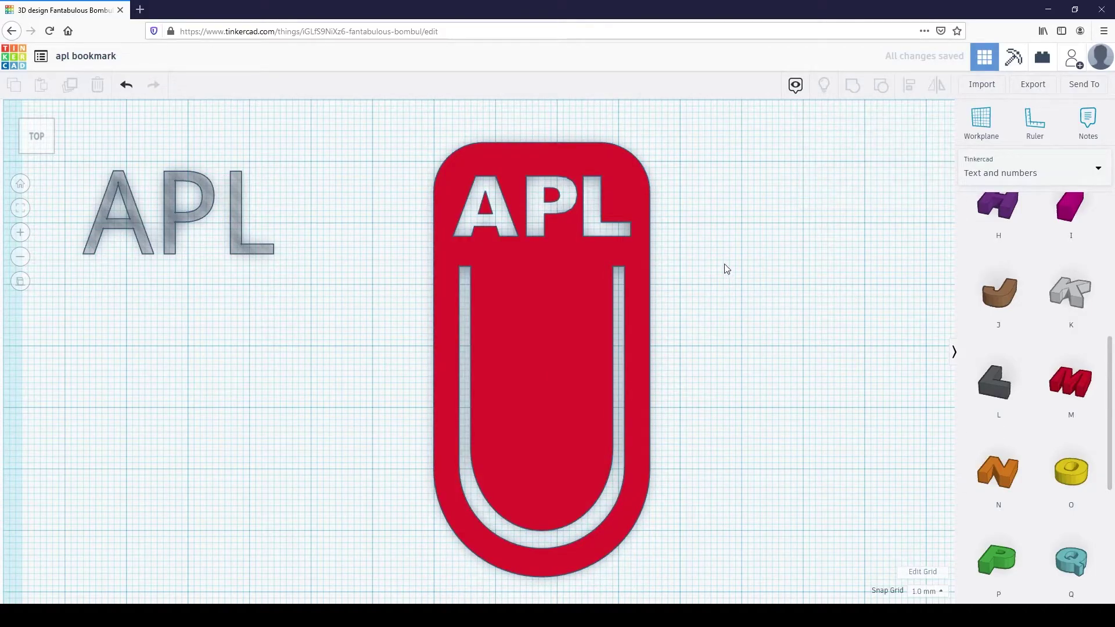
Switch the shape library back to Basic Shapes
{"action": "middle_click_drag", "start_coordinate": [690, 257], "coordinate": [727, 350]}
{"action": "scroll", "coordinate": [639, 317], "scroll_direction": "up", "scroll_amount": 3}
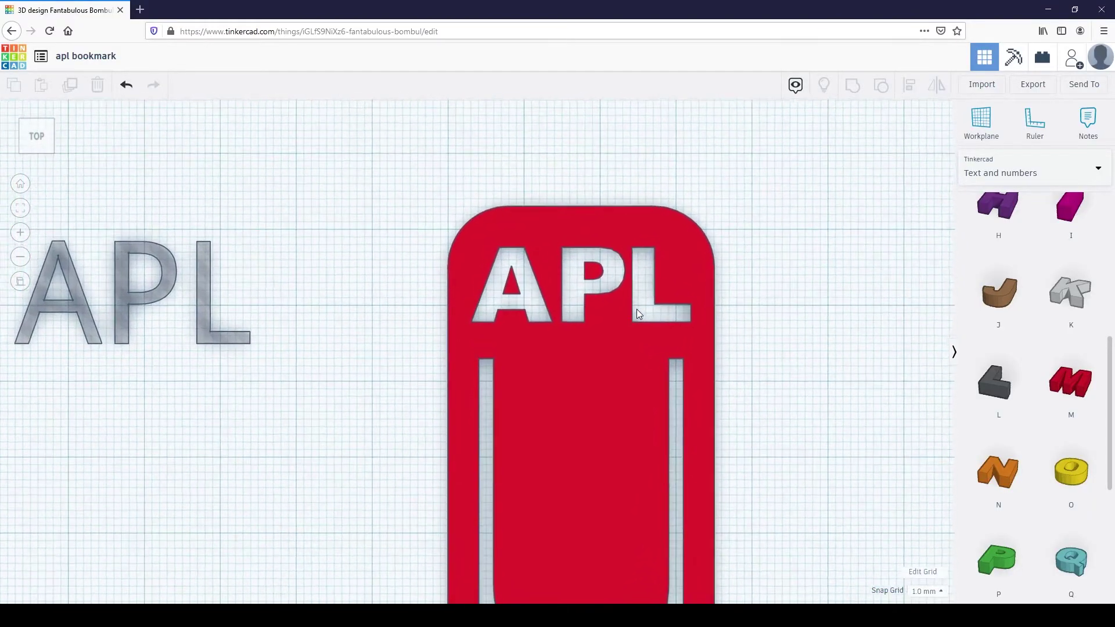
{"action": "middle_click_drag", "start_coordinate": [688, 306], "coordinate": [521, 342]}
{"action": "scroll", "coordinate": [453, 290], "scroll_direction": "up", "scroll_amount": 2}
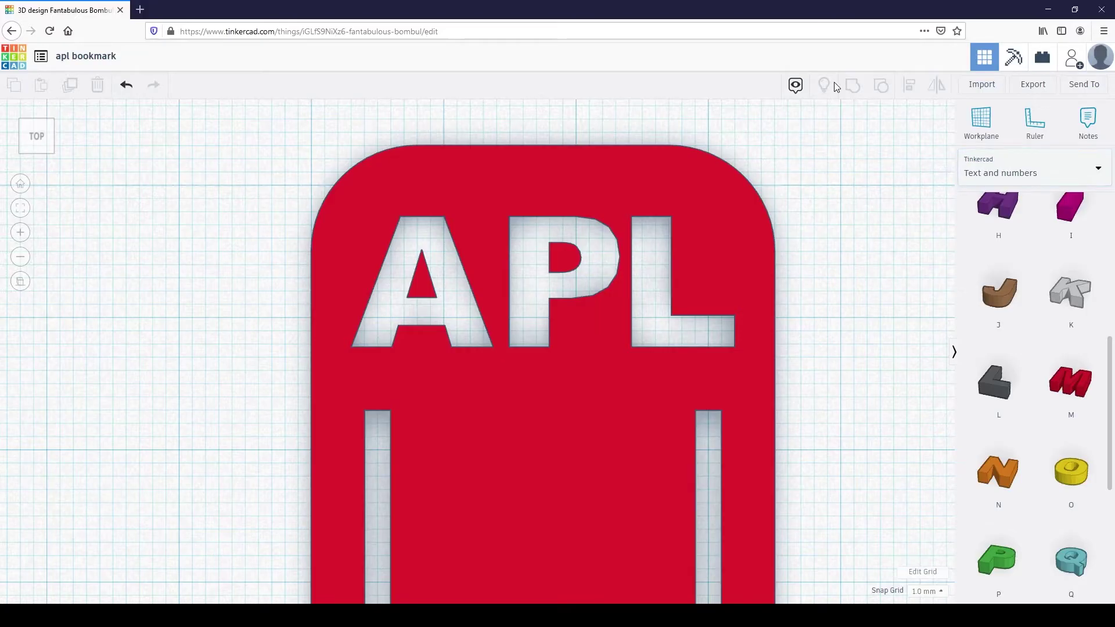
{"action": "left_click", "coordinate": [1007, 173]}
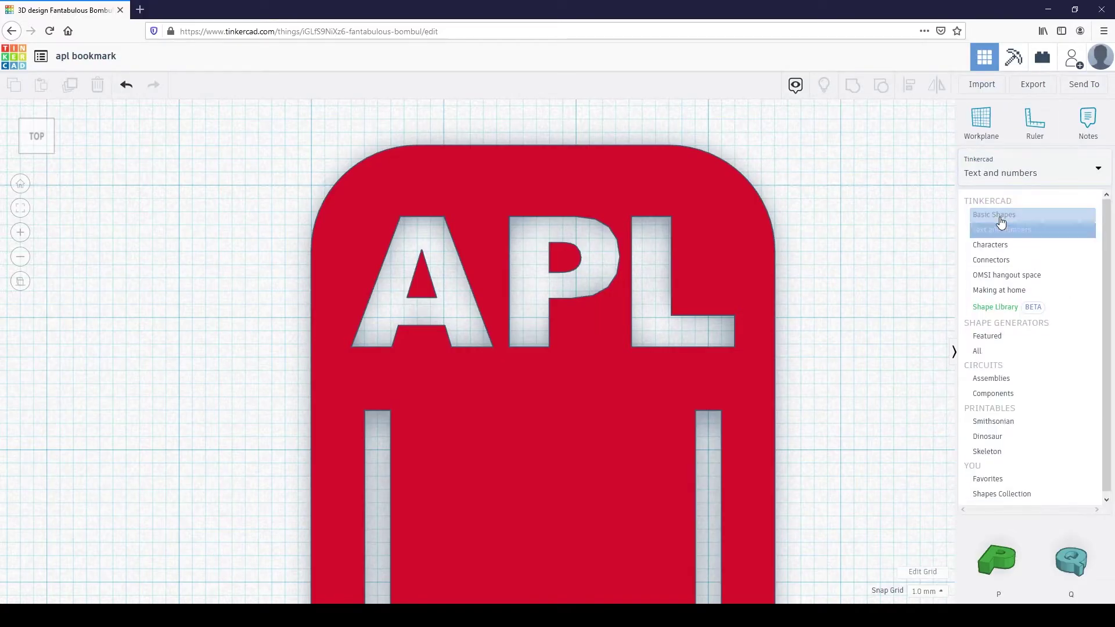
{"action": "left_click", "coordinate": [993, 214]}
{"action": "scroll", "coordinate": [1031, 295], "scroll_direction": "down", "scroll_amount": 1}
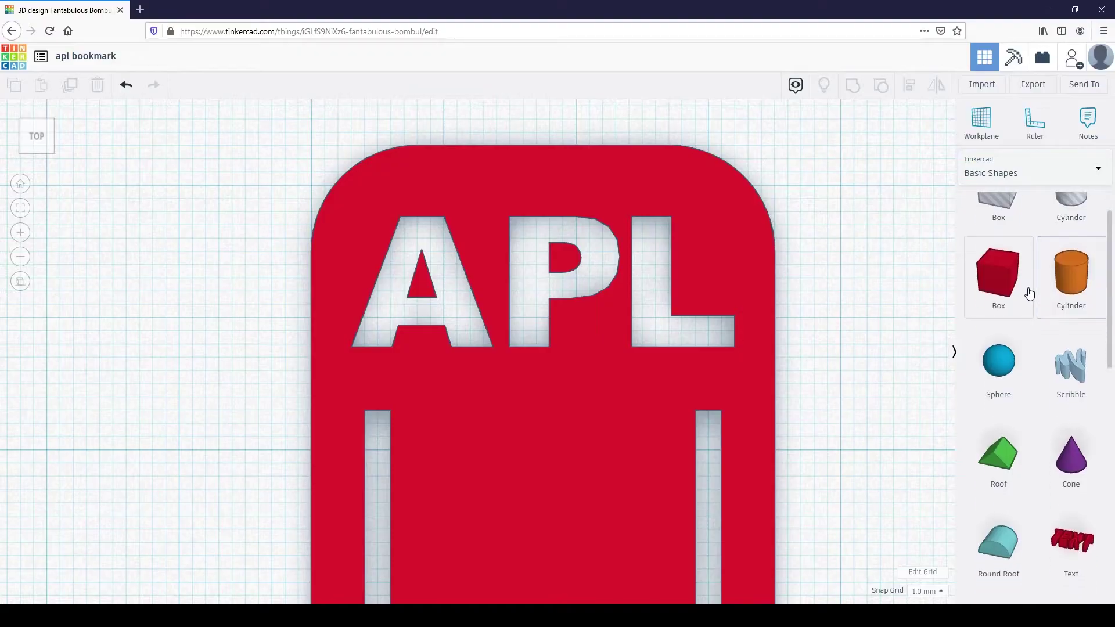
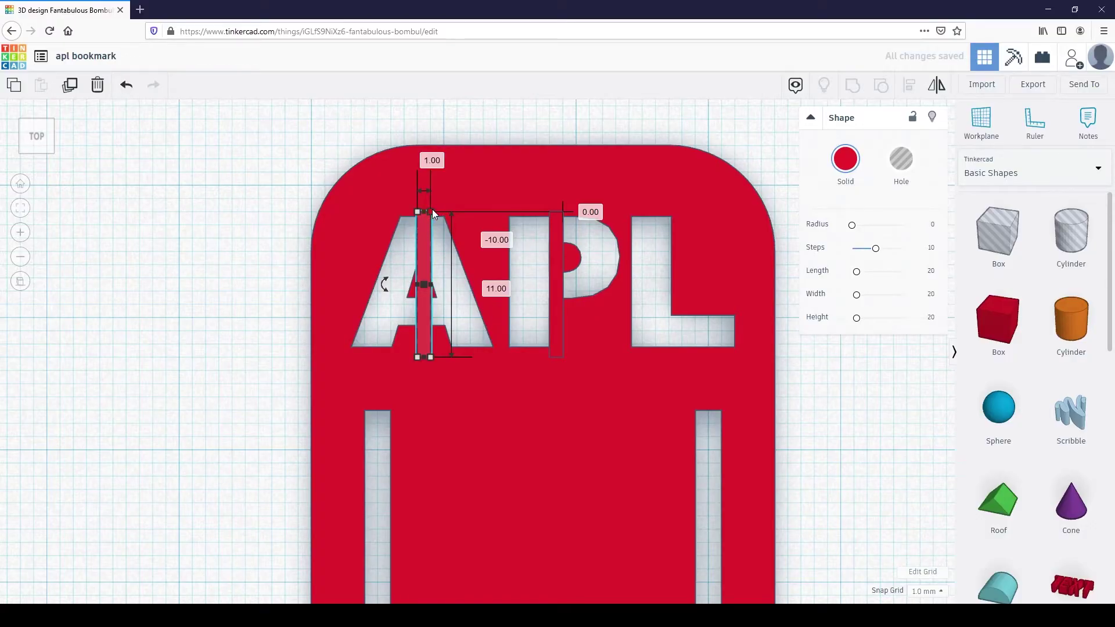
Tilt the narrow box strip across the A to follow its left slant and stretch it to about 4.9 by 10.9 mm overall
{"action": "left_click_drag", "start_coordinate": [423, 225], "coordinate": [418, 229]}
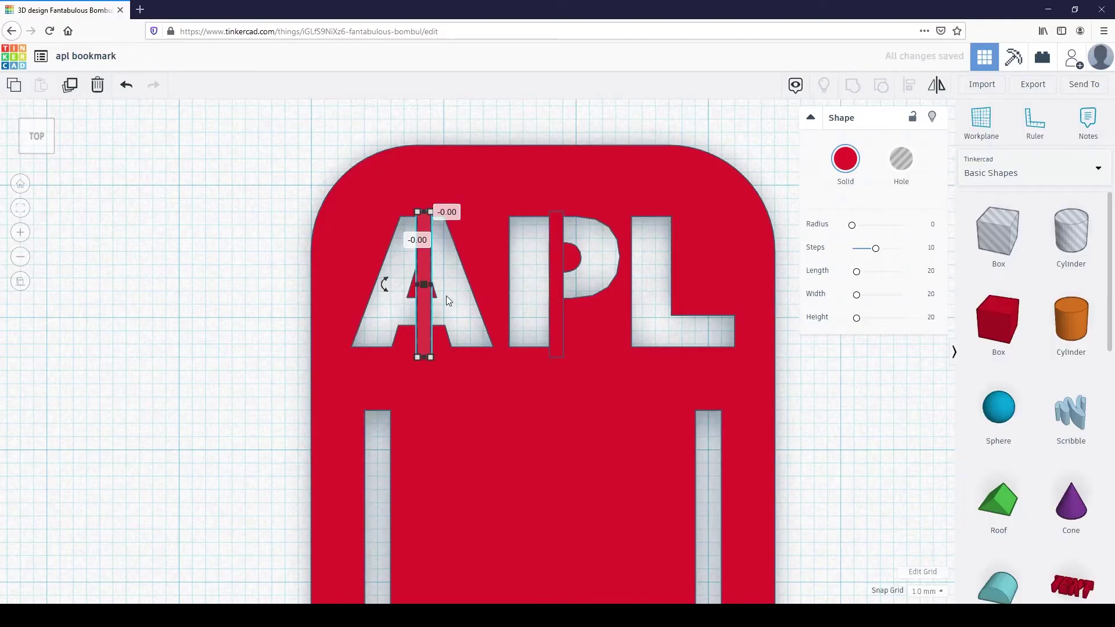
{"action": "left_click_drag", "start_coordinate": [380, 281], "coordinate": [295, 253]}
{"action": "left_click_drag", "start_coordinate": [429, 269], "coordinate": [425, 269]}
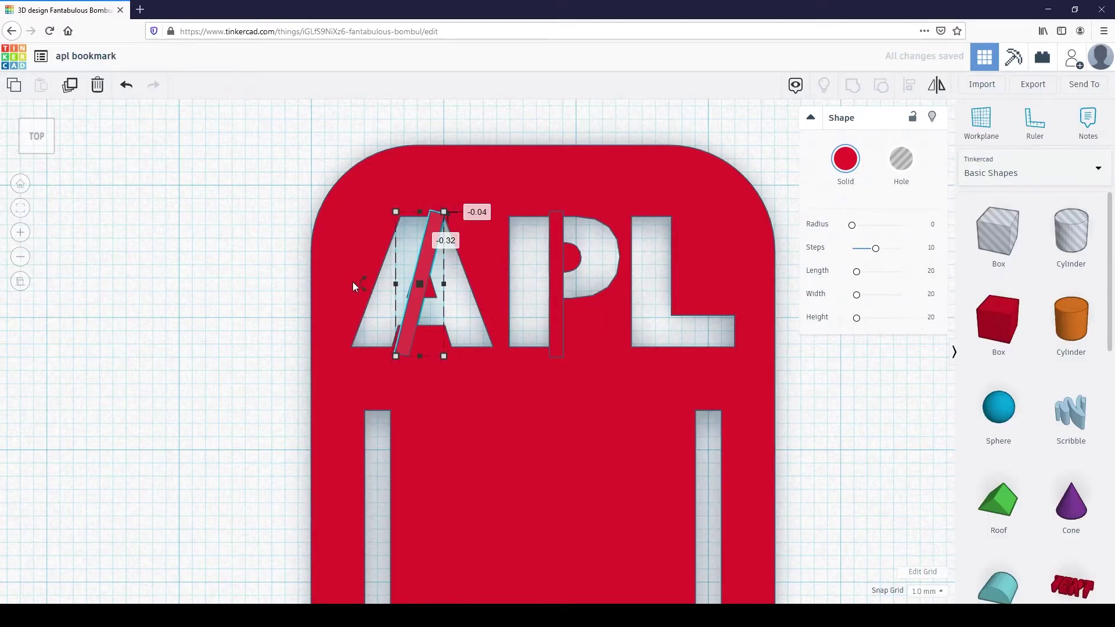
{"action": "left_click_drag", "start_coordinate": [361, 284], "coordinate": [309, 280]}
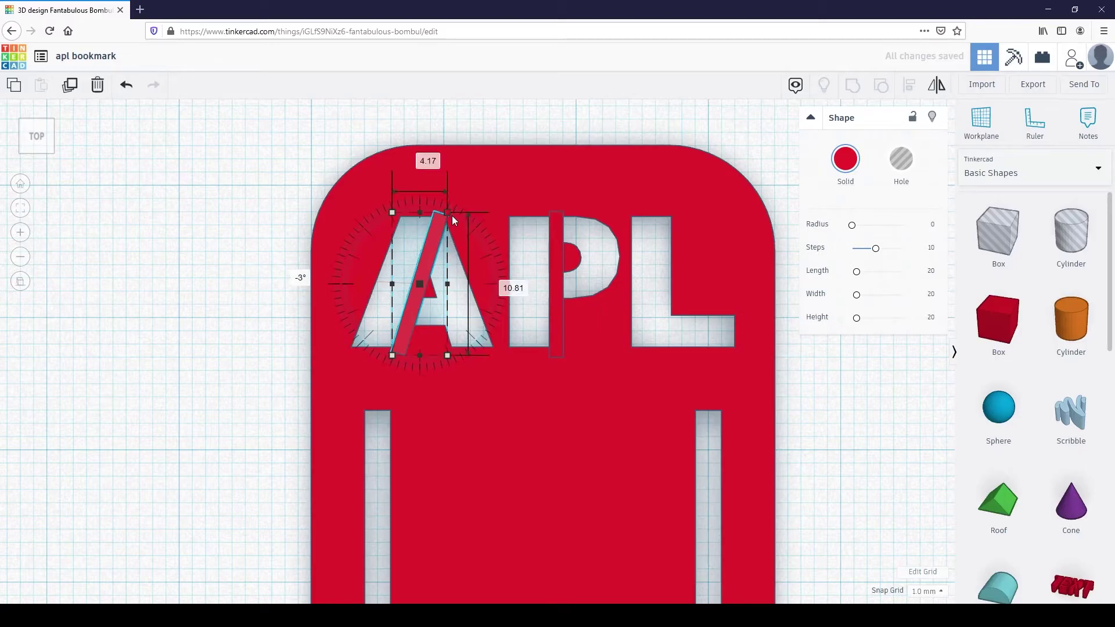
{"action": "left_click_drag", "start_coordinate": [447, 213], "coordinate": [451, 207]}
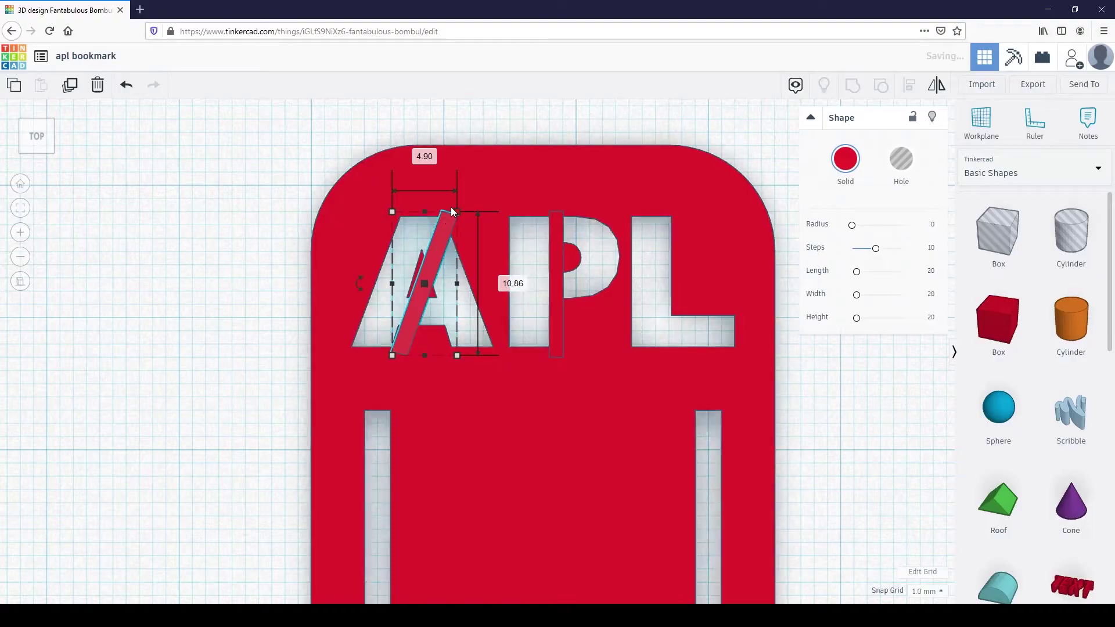
{"action": "left_click_drag", "start_coordinate": [437, 264], "coordinate": [430, 262]}
{"action": "left_click_drag", "start_coordinate": [356, 284], "coordinate": [356, 284]}
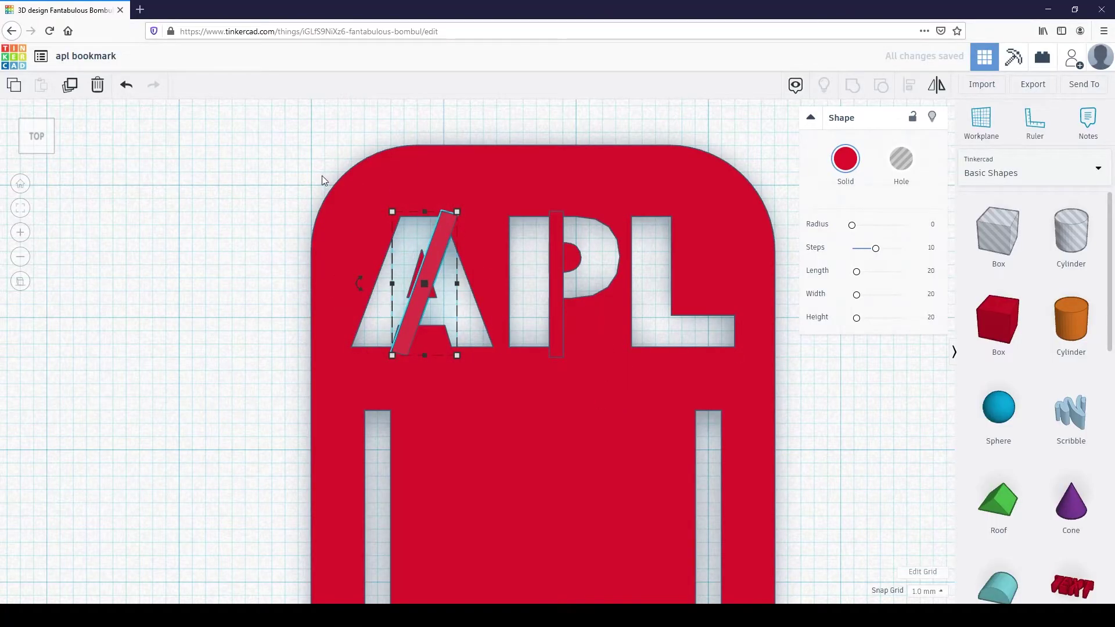
Turn the snap grid off and nudge the slanted strip about 0.26 mm toward the A's left leg
{"action": "left_click", "coordinate": [925, 591]}
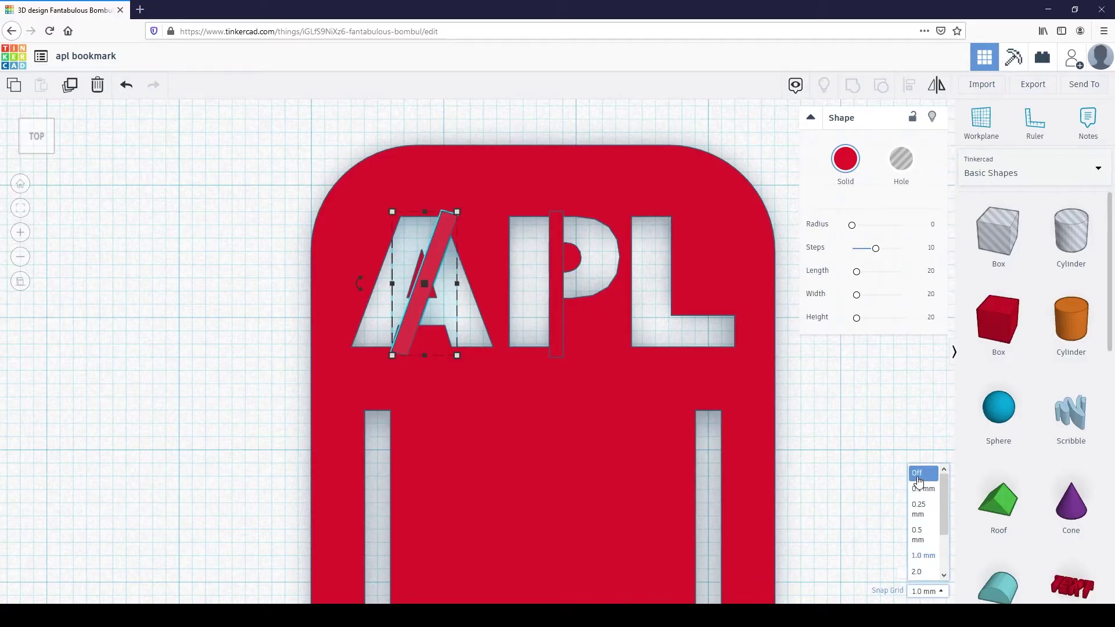
{"action": "left_click", "coordinate": [922, 470]}
{"action": "left_click_drag", "start_coordinate": [431, 258], "coordinate": [433, 258]}
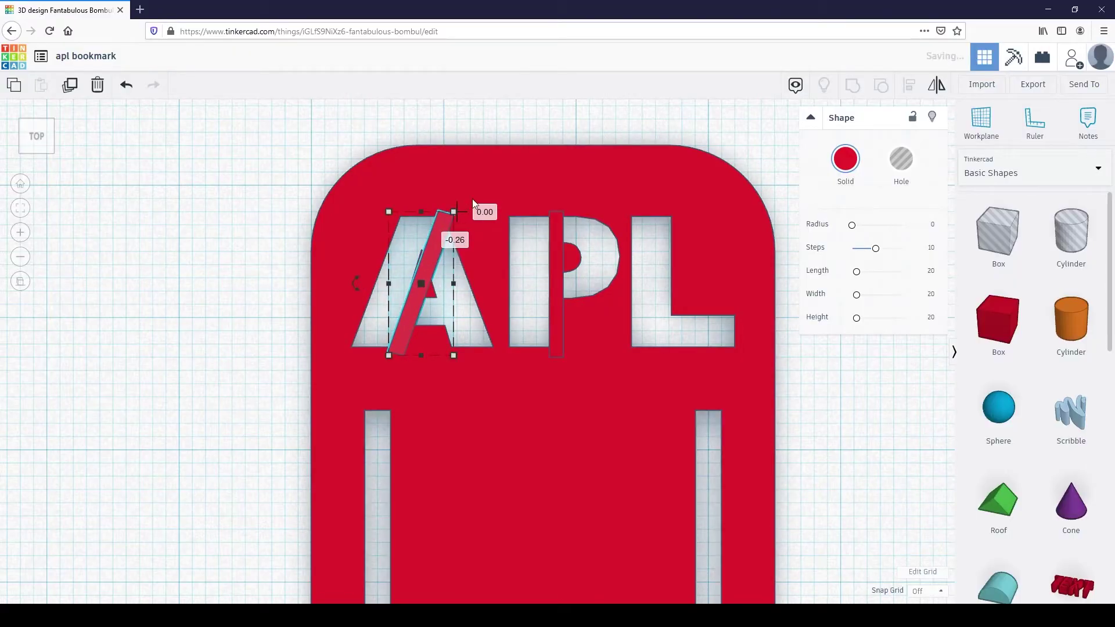
Rotate the slanted strip over the A by 3° to make it slightly steeper
{"action": "left_click", "coordinate": [347, 278]}
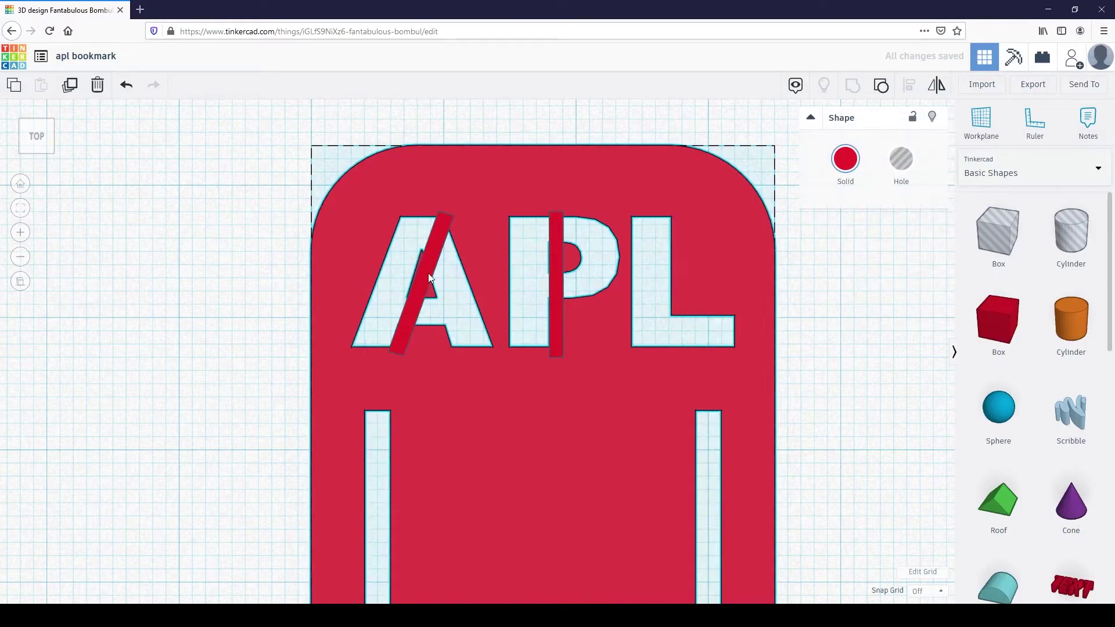
{"action": "left_click", "coordinate": [428, 273]}
{"action": "mouse_move", "coordinate": [358, 280]}
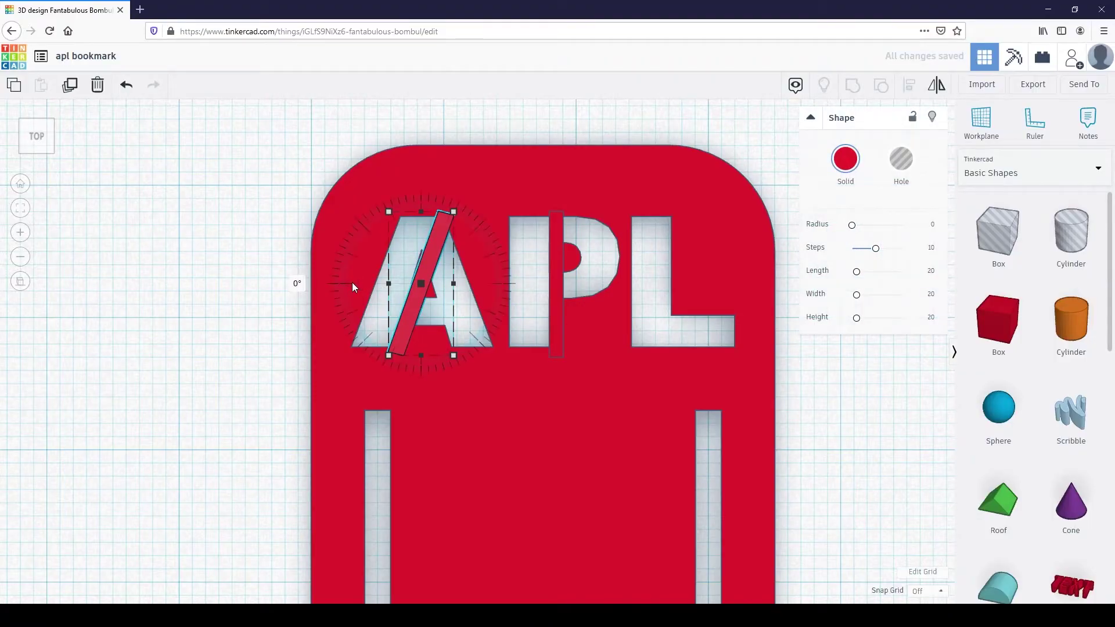
{"action": "left_click_drag", "start_coordinate": [351, 282], "coordinate": [311, 289]}
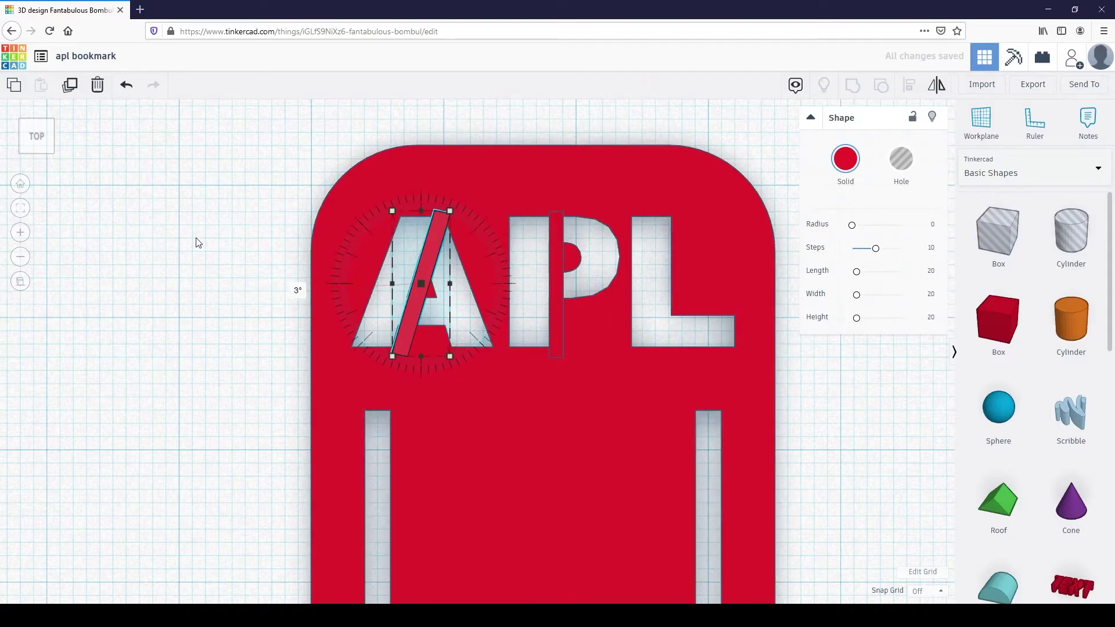
Set the height of the slanted strip across the A to 0.7 mm, working in perspective view
{"action": "left_click", "coordinate": [21, 282]}
{"action": "right_click_drag", "start_coordinate": [521, 316], "coordinate": [384, 242]}
{"action": "middle_click_drag", "start_coordinate": [385, 242], "coordinate": [381, 265]}
{"action": "mouse_move", "coordinate": [493, 206]}
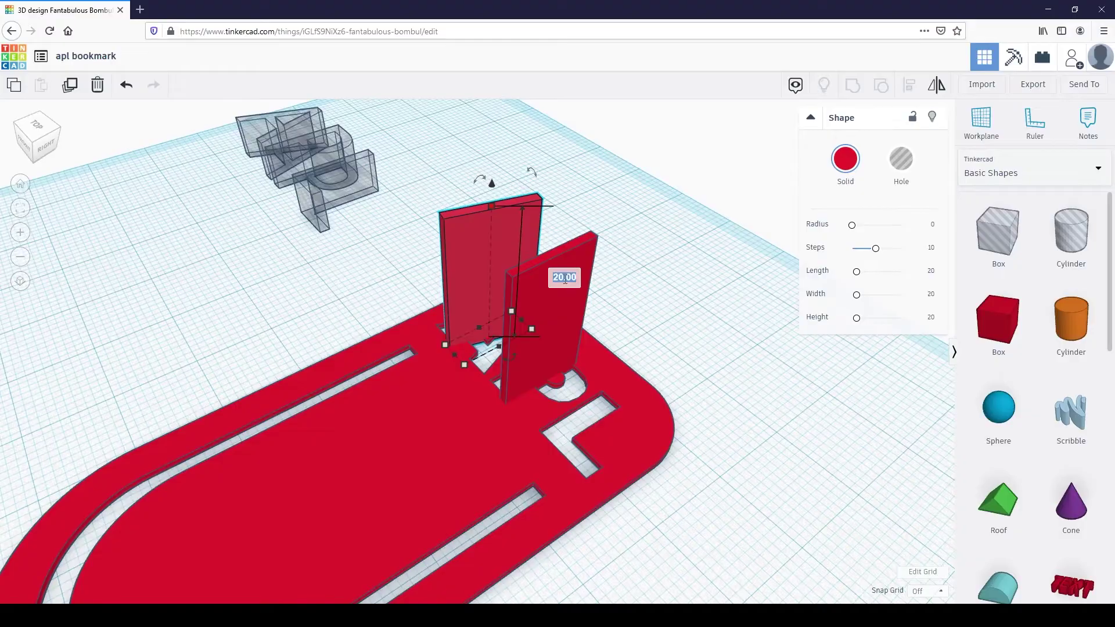
{"action": "type", "text": "0.7"}
{"action": "key", "text": "Return"}
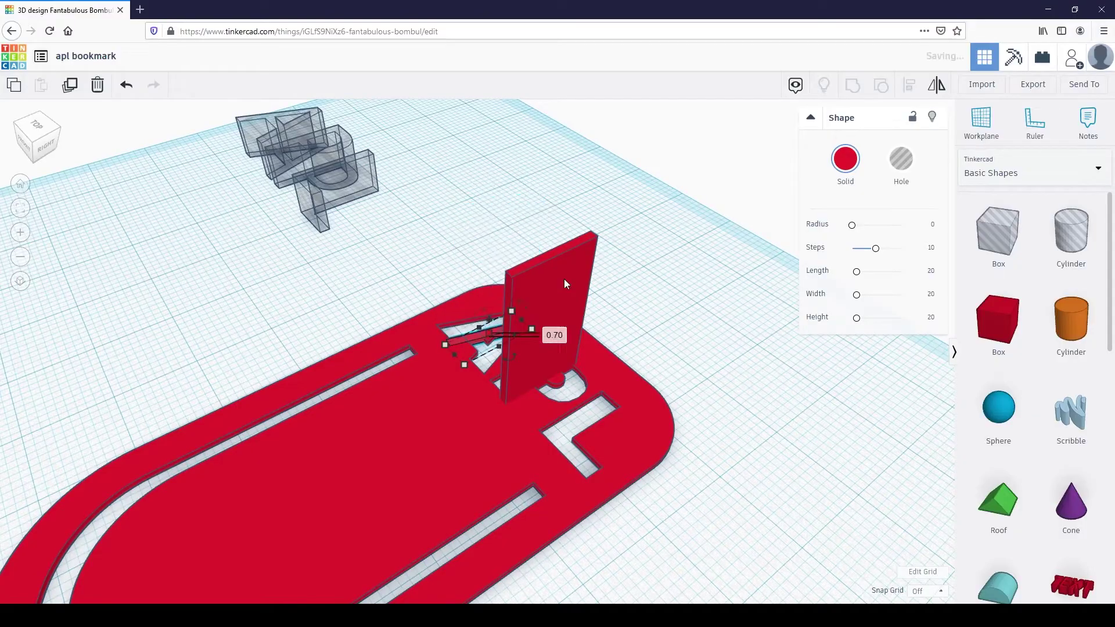
Set the height of the upright strip across the P to 0.7 mm
{"action": "left_click", "coordinate": [564, 281]}
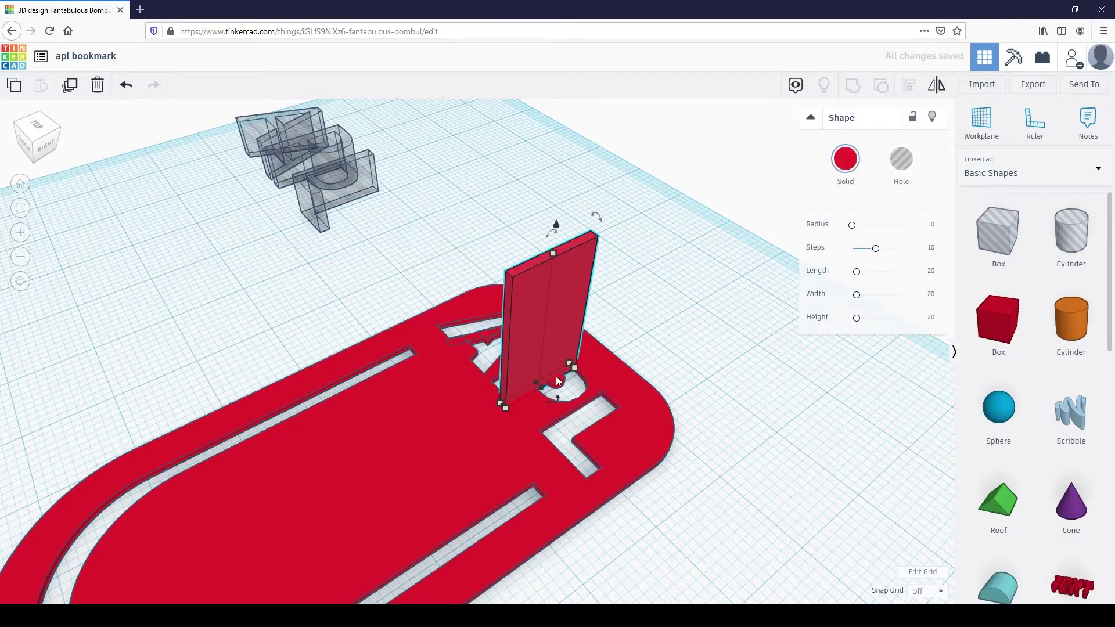
{"action": "mouse_move", "coordinate": [554, 253]}
{"action": "left_click", "coordinate": [620, 326]}
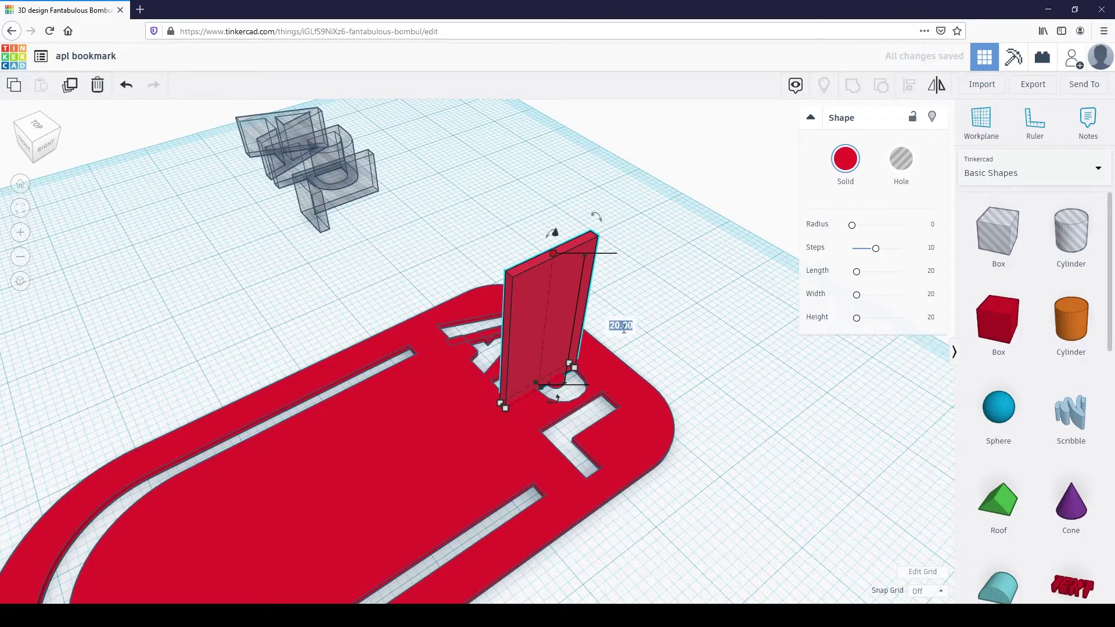
{"action": "type", "text": "0.7"}
{"action": "key", "text": "Return"}
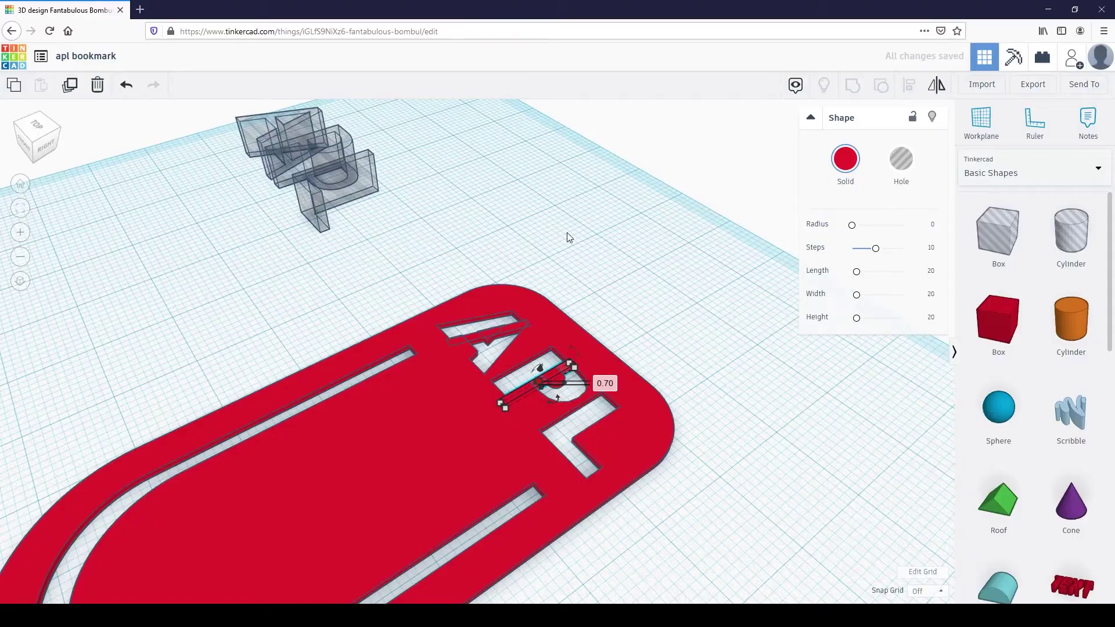
Group the bookmark with the two bridging strips across the A and the P
{"action": "left_click", "coordinate": [517, 238]}
{"action": "left_click_drag", "start_coordinate": [360, 216], "coordinate": [763, 491]}
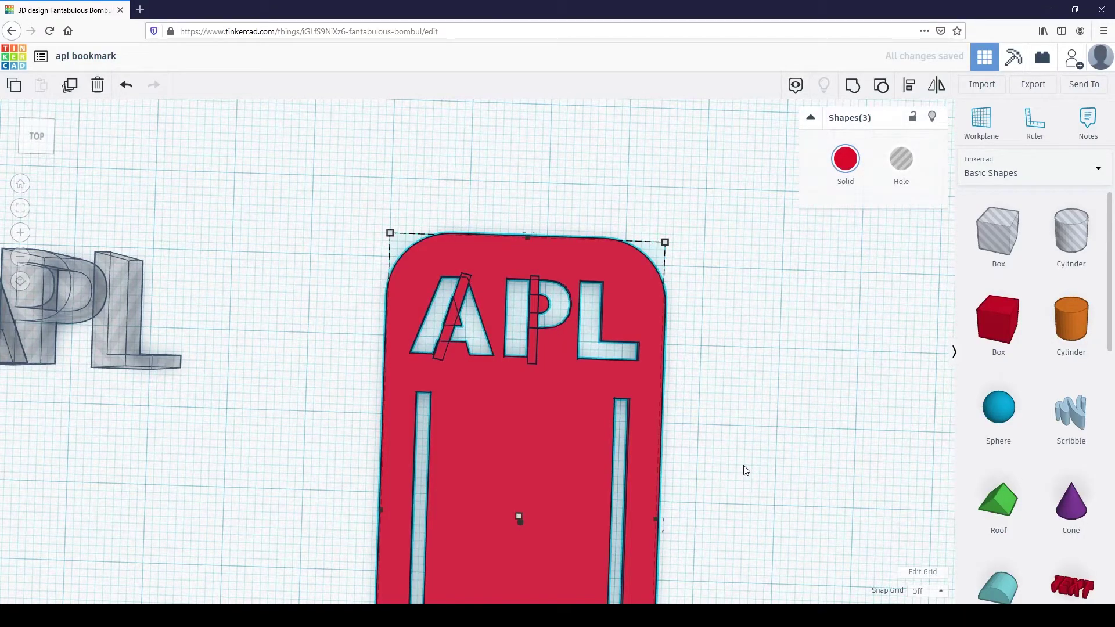
{"action": "left_click", "coordinate": [853, 87]}
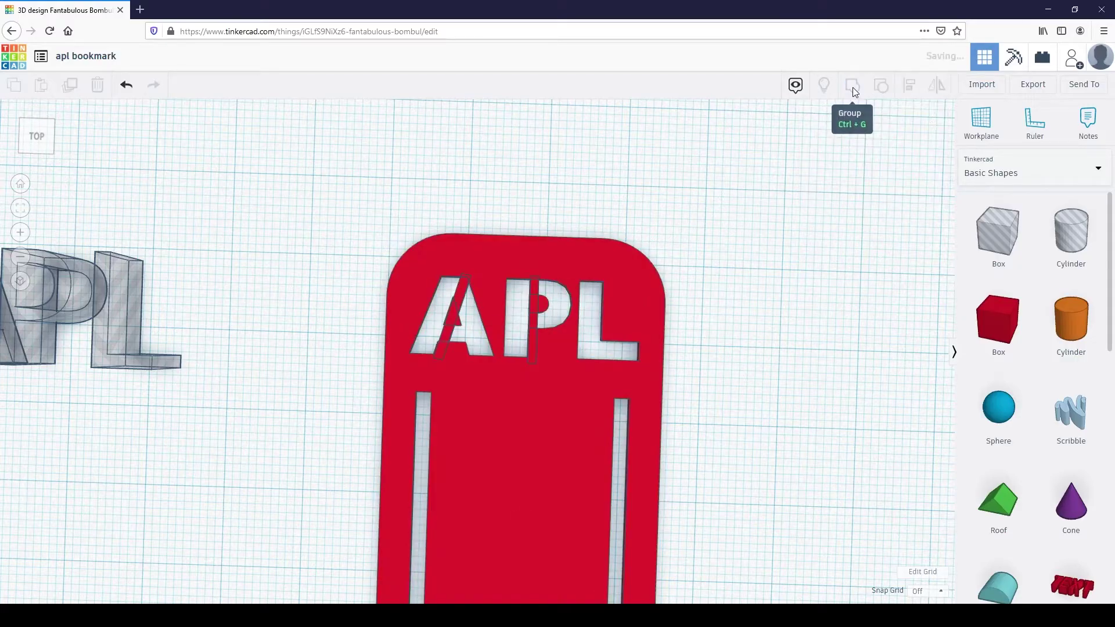
{"action": "left_click", "coordinate": [759, 321]}
{"action": "right_click_drag", "start_coordinate": [759, 321], "coordinate": [719, 356]}
{"action": "right_click_drag", "start_coordinate": [603, 363], "coordinate": [533, 360]}
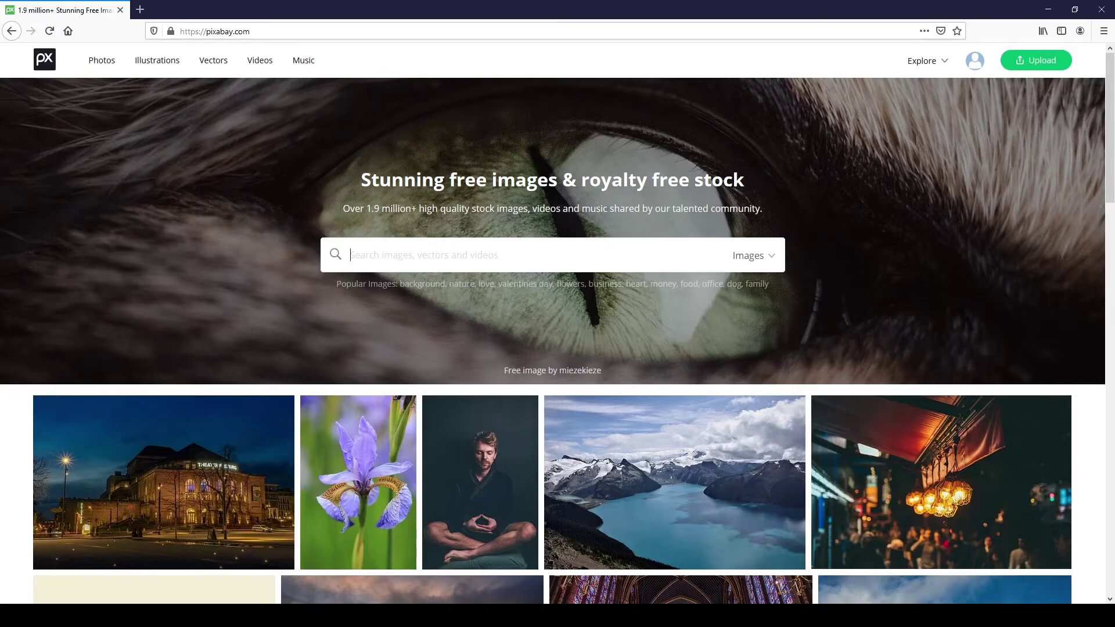
Switch to Pixabay and search its vector graphics for "cat silhouette"
{"action": "type", "text": "cat silhouette"}
{"action": "left_click", "coordinate": [752, 255]}
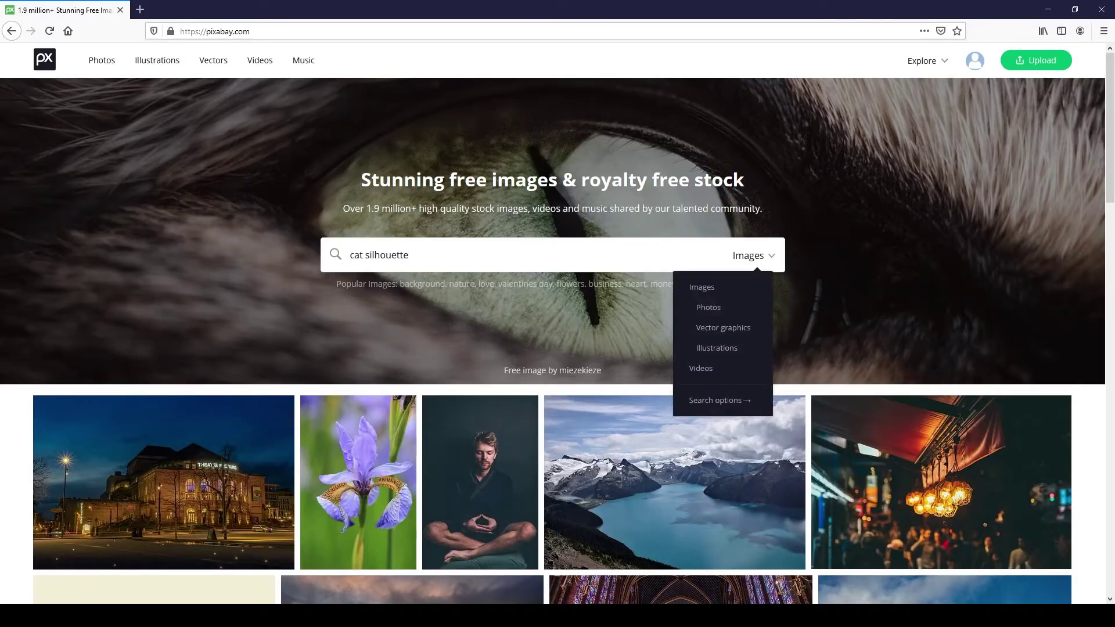
{"action": "left_click", "coordinate": [723, 327]}
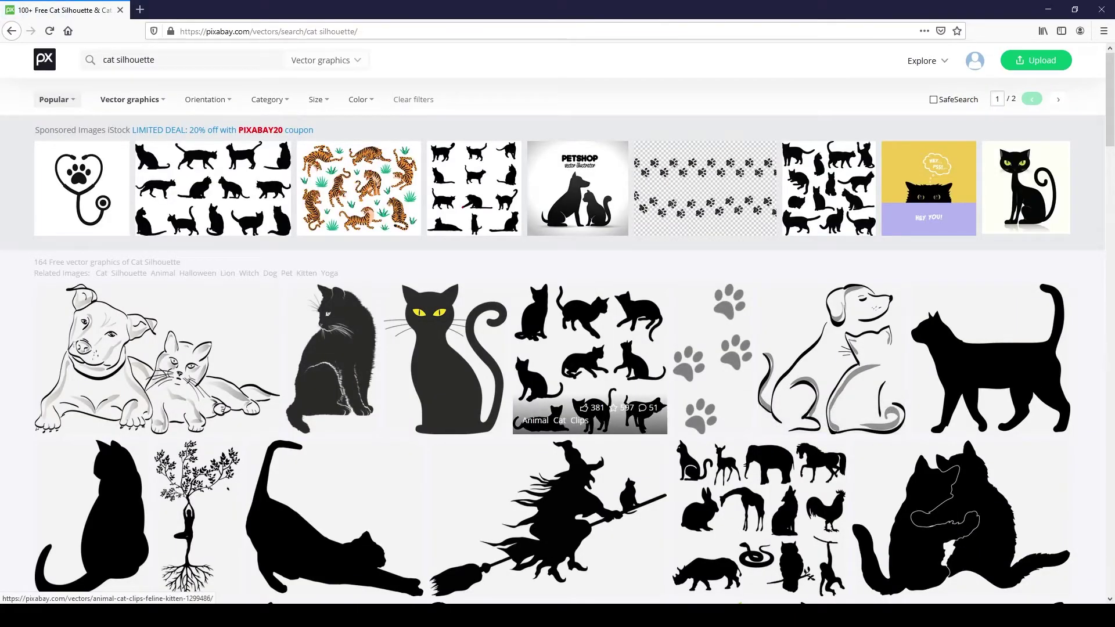
Open the black walking cat silhouette with the raised tail and choose its SVG vector graphic for download
{"action": "scroll", "coordinate": [590, 360], "scroll_direction": "down", "scroll_amount": 2}
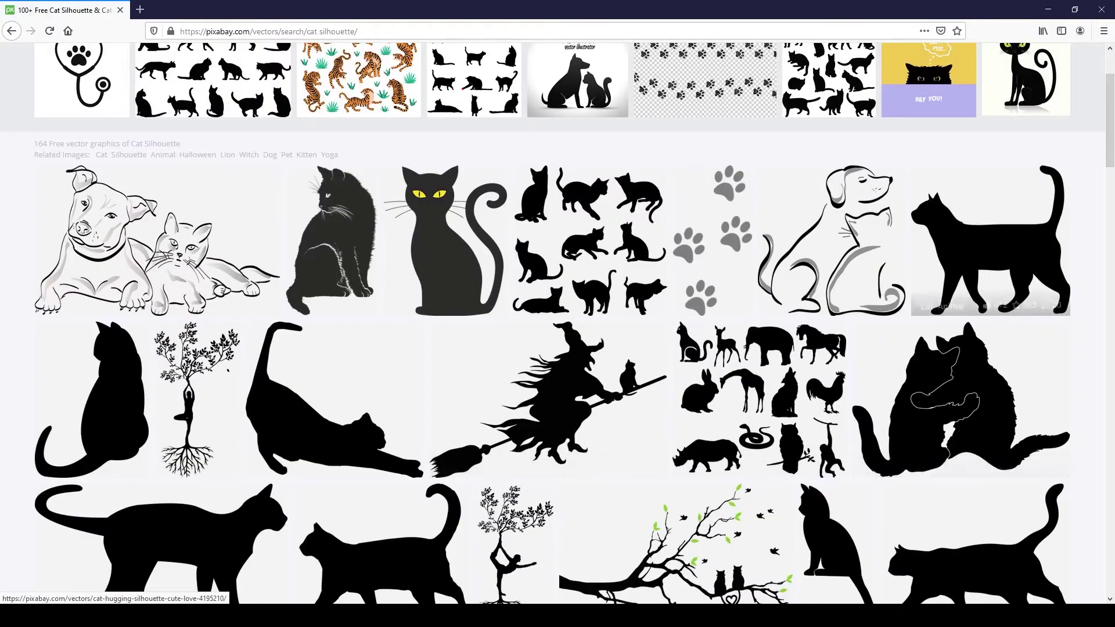
{"action": "left_click", "coordinate": [990, 249]}
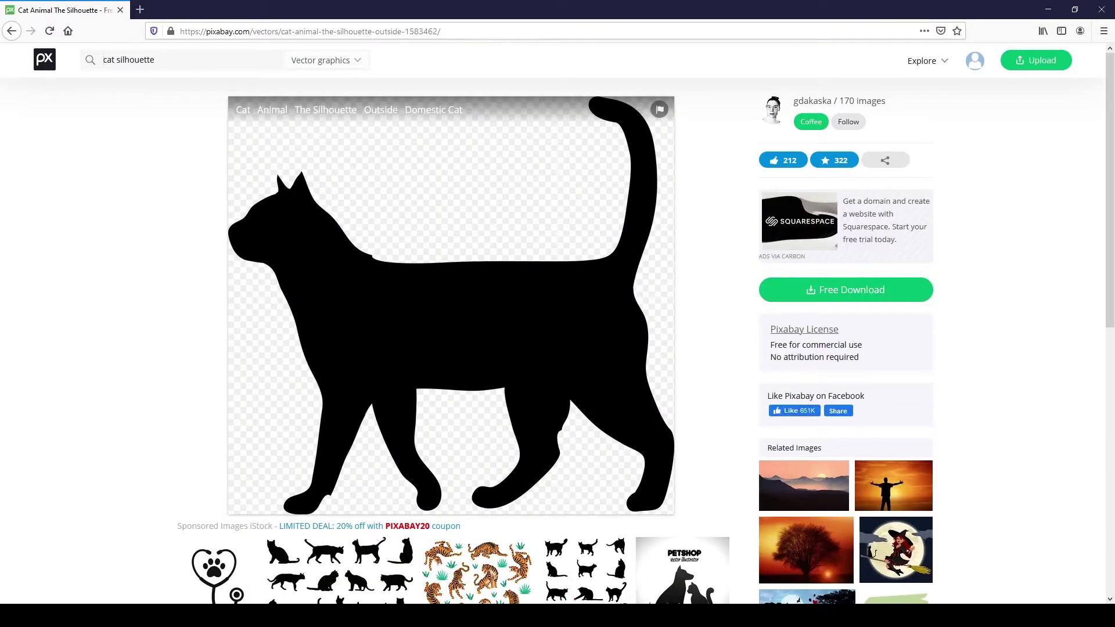
{"action": "left_click", "coordinate": [846, 289]}
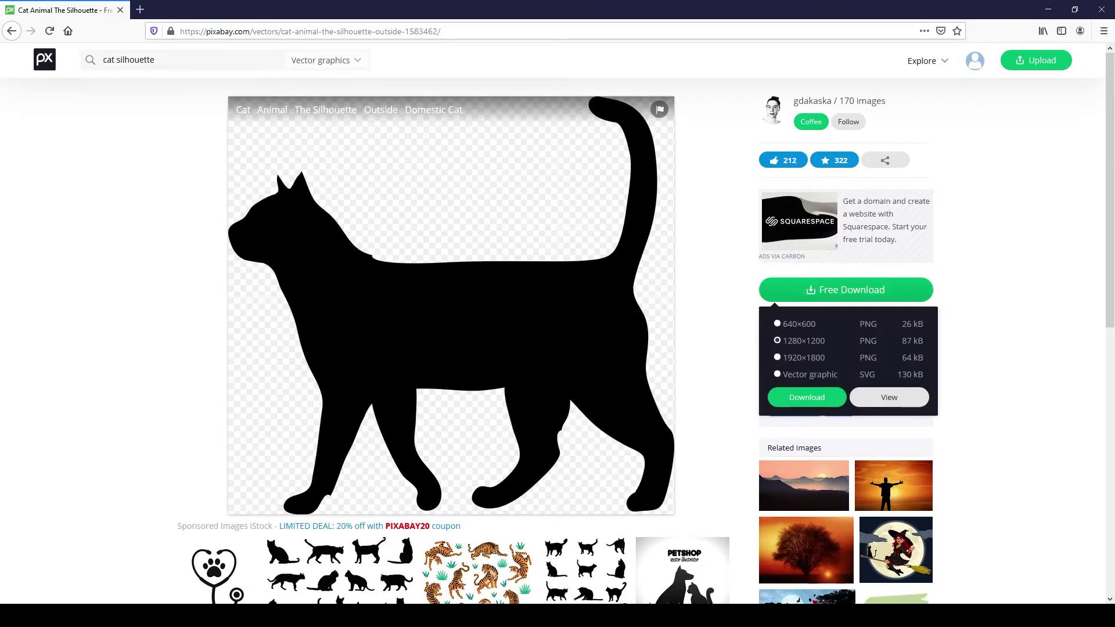
{"action": "left_click", "coordinate": [777, 374]}
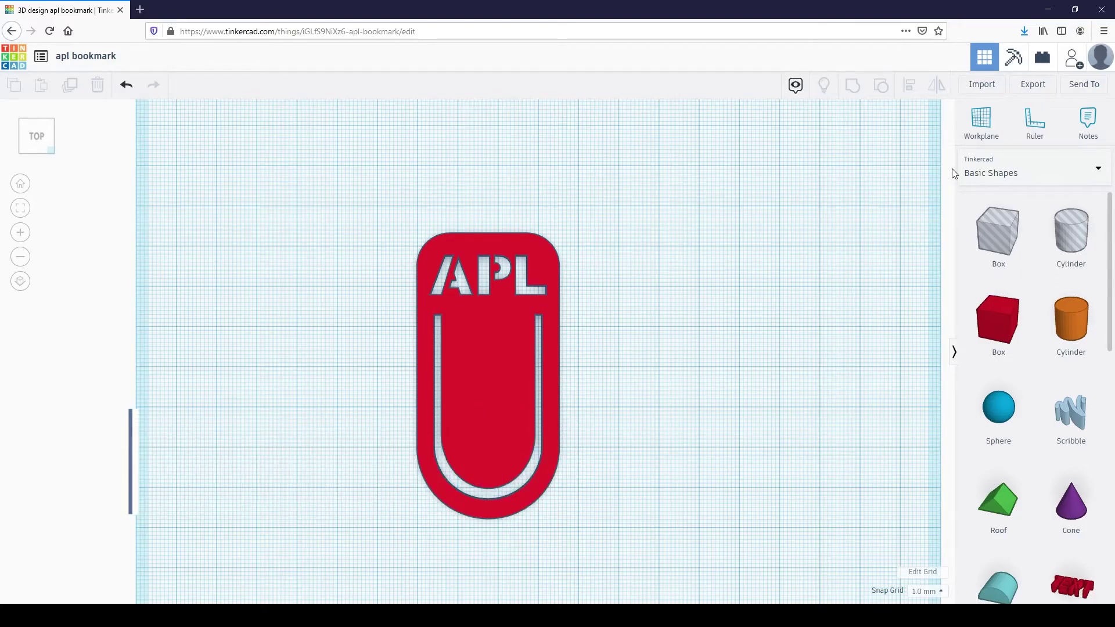
Switch to Tinkercad and import catshape_bookmark.svg at scale 100, centred on the artboard
{"action": "left_click", "coordinate": [976, 86]}
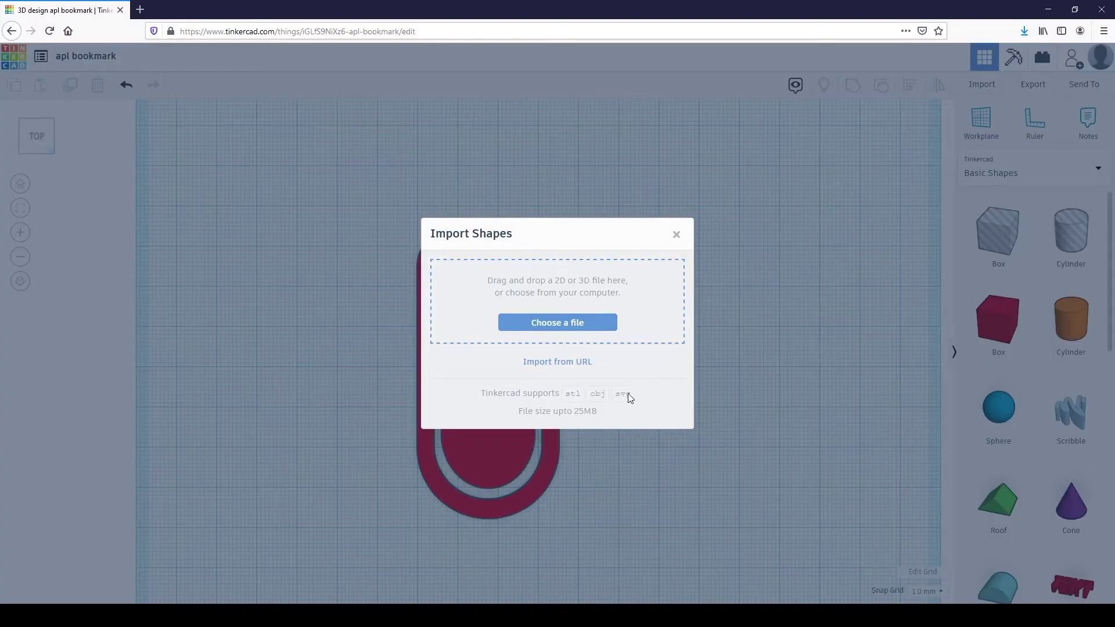
{"action": "left_click", "coordinate": [567, 322]}
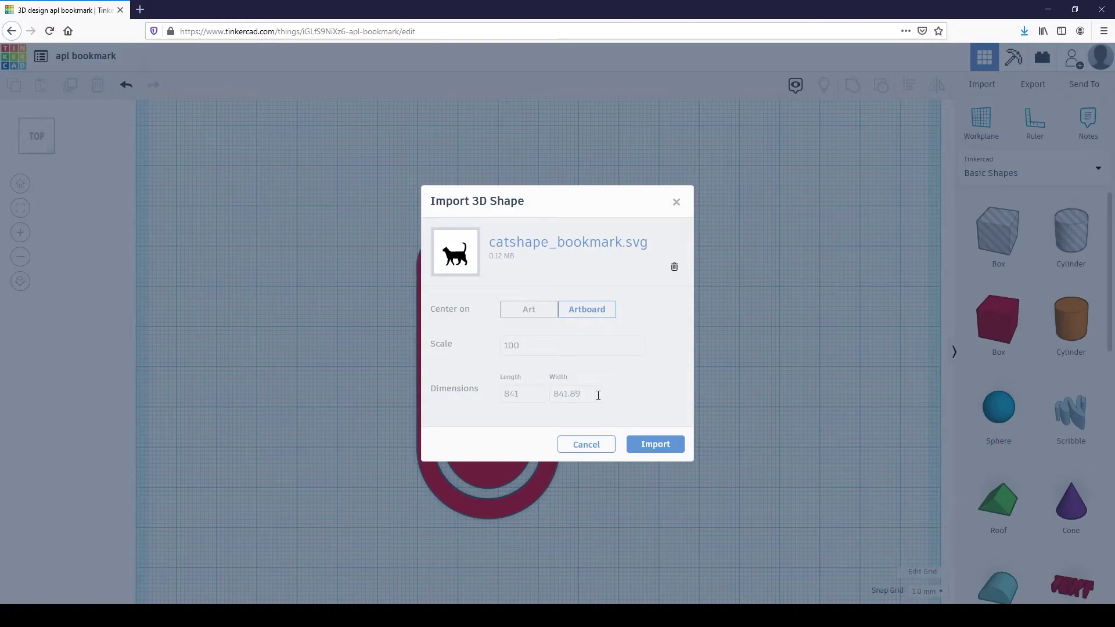
{"action": "left_click", "coordinate": [655, 445]}
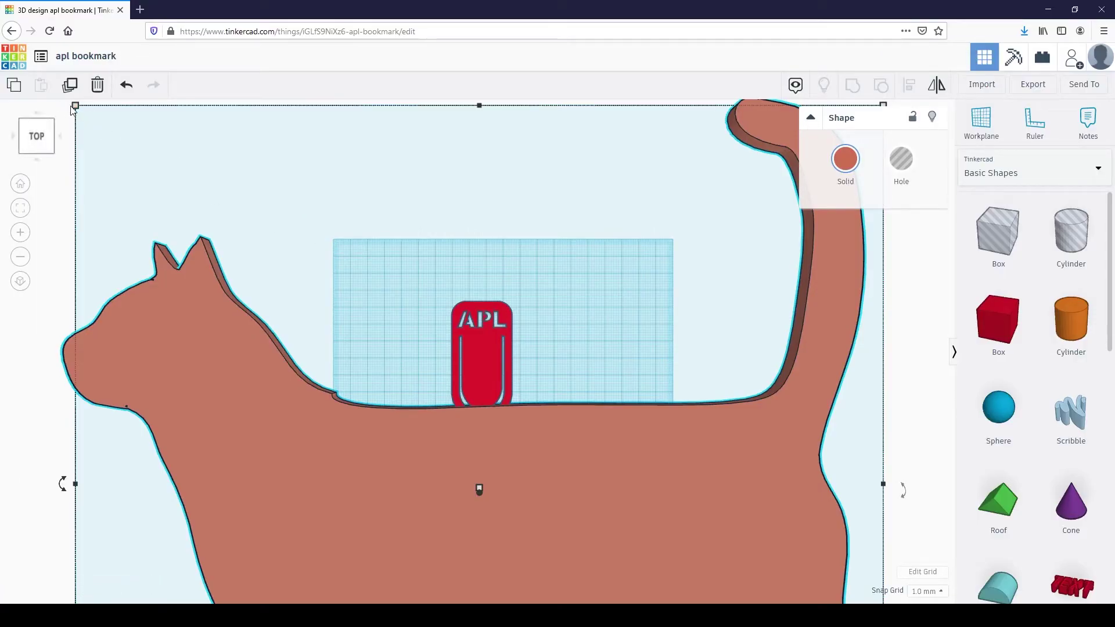
Shrink the imported cat proportionally to about 95 by 89 mm and place it beside the bookmark
{"action": "scroll", "coordinate": [162, 162], "scroll_direction": "down", "scroll_amount": 1}
{"action": "scroll", "coordinate": [163, 166], "scroll_direction": "down", "scroll_amount": 1}
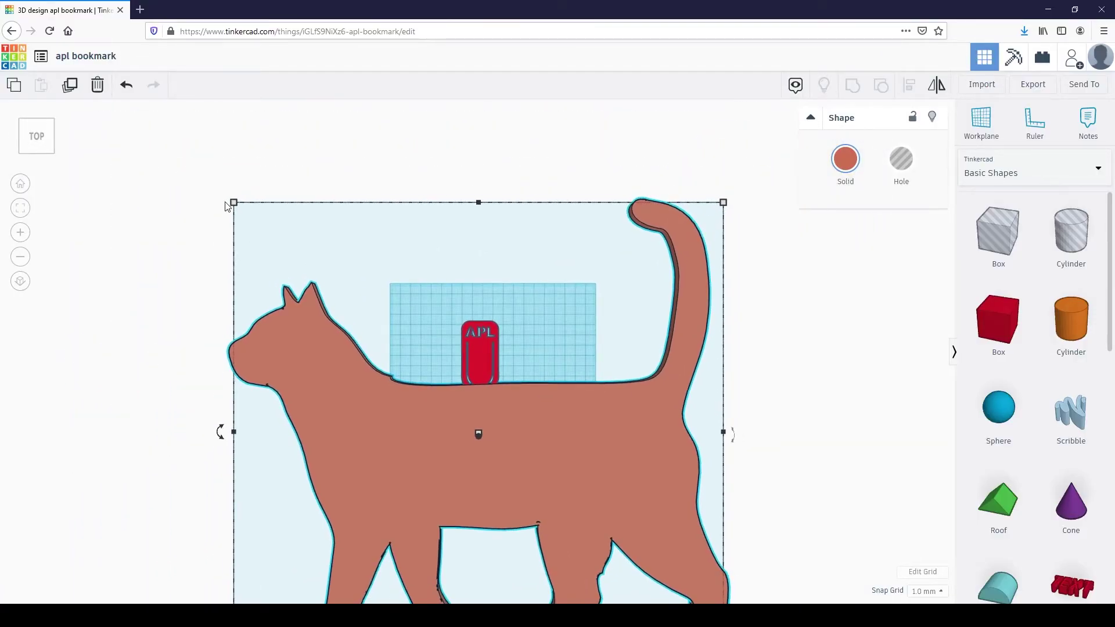
{"action": "scroll", "coordinate": [361, 292], "scroll_direction": "down", "scroll_amount": 1}
{"action": "left_click_drag", "start_coordinate": [323, 286], "coordinate": [472, 428], "text": "shift"}
{"action": "left_click_drag", "start_coordinate": [639, 557], "coordinate": [539, 332]}
{"action": "left_click_drag", "start_coordinate": [381, 210], "coordinate": [591, 349], "text": "shift"}
{"action": "scroll", "coordinate": [510, 334], "scroll_direction": "up", "scroll_amount": 3}
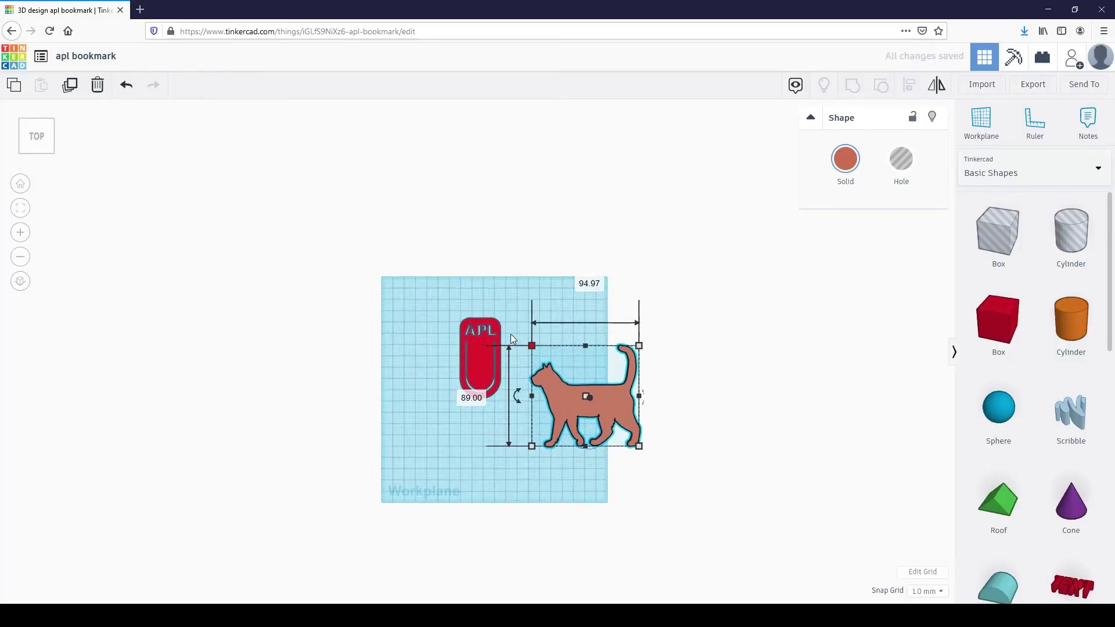
Move the cat above the bookmark and scale it down to fit the bookmark's width, standing on its upper edge
{"action": "left_click_drag", "start_coordinate": [573, 289], "coordinate": [538, 274]}
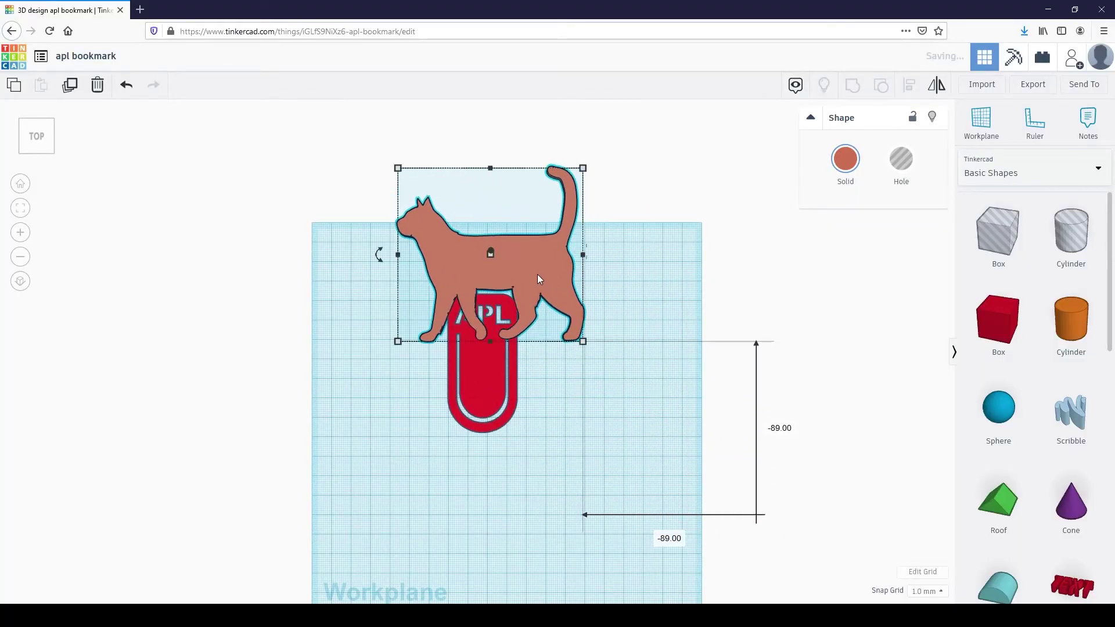
{"action": "scroll", "coordinate": [531, 263], "scroll_direction": "up", "scroll_amount": 4}
{"action": "left_click_drag", "start_coordinate": [331, 168], "coordinate": [503, 327]}
{"action": "left_click_drag", "start_coordinate": [608, 401], "coordinate": [504, 326]}
{"action": "scroll", "coordinate": [472, 340], "scroll_direction": "up", "scroll_amount": 3}
{"action": "left_click_drag", "start_coordinate": [305, 150], "coordinate": [400, 315], "text": "shift"}
{"action": "scroll", "coordinate": [440, 332], "scroll_direction": "up", "scroll_amount": 2}
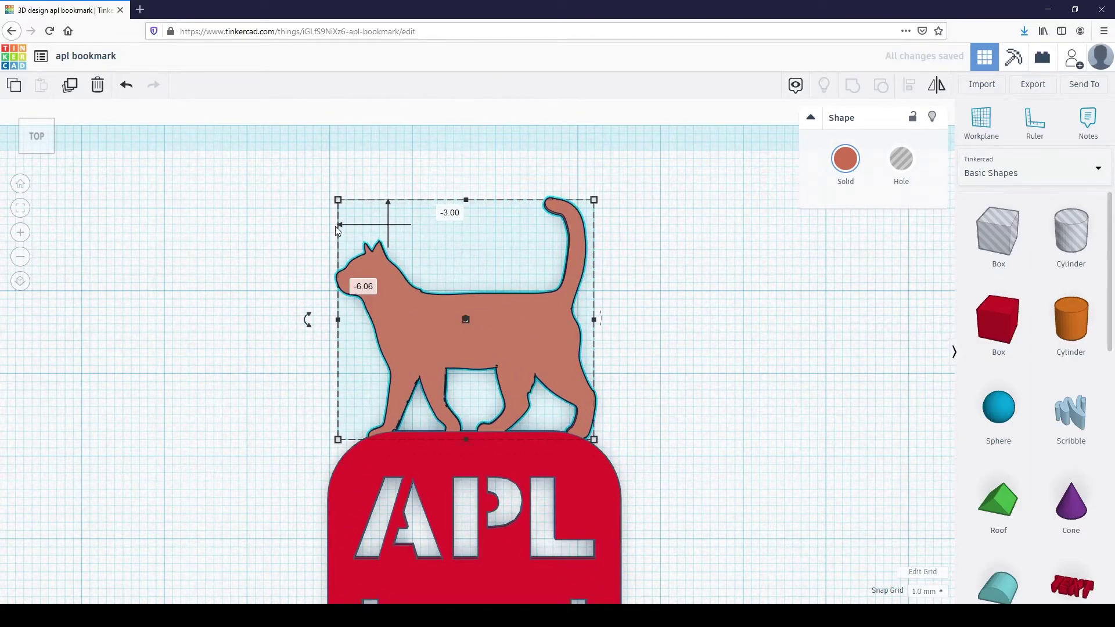
Fine-tune the cat's size and position so that all its paws overlap the bookmark's rounded upper edge
{"action": "left_click_drag", "start_coordinate": [329, 192], "coordinate": [321, 185]}
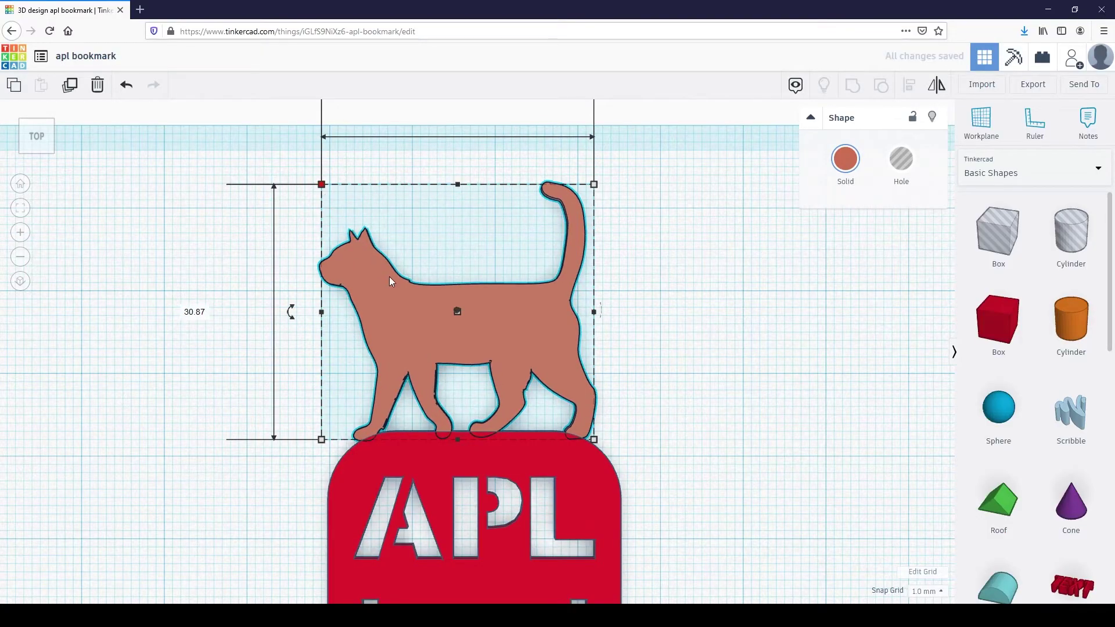
{"action": "mouse_move", "coordinate": [399, 307]}
{"action": "left_mouse_down"}
{"action": "mouse_move", "coordinate": [396, 296]}
{"action": "mouse_move", "coordinate": [396, 306]}
{"action": "left_mouse_up"}
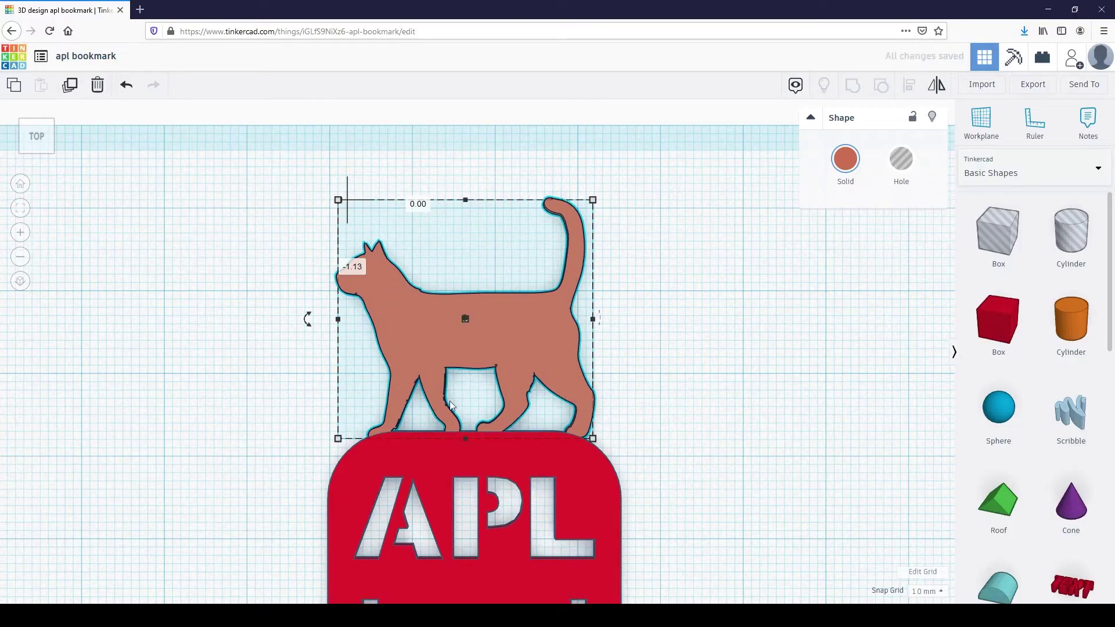
{"action": "scroll", "coordinate": [566, 468], "scroll_direction": "up", "scroll_amount": 3}
{"action": "right_click_drag", "start_coordinate": [645, 466], "coordinate": [540, 513]}
{"action": "scroll", "coordinate": [549, 480], "scroll_direction": "up", "scroll_amount": 3}
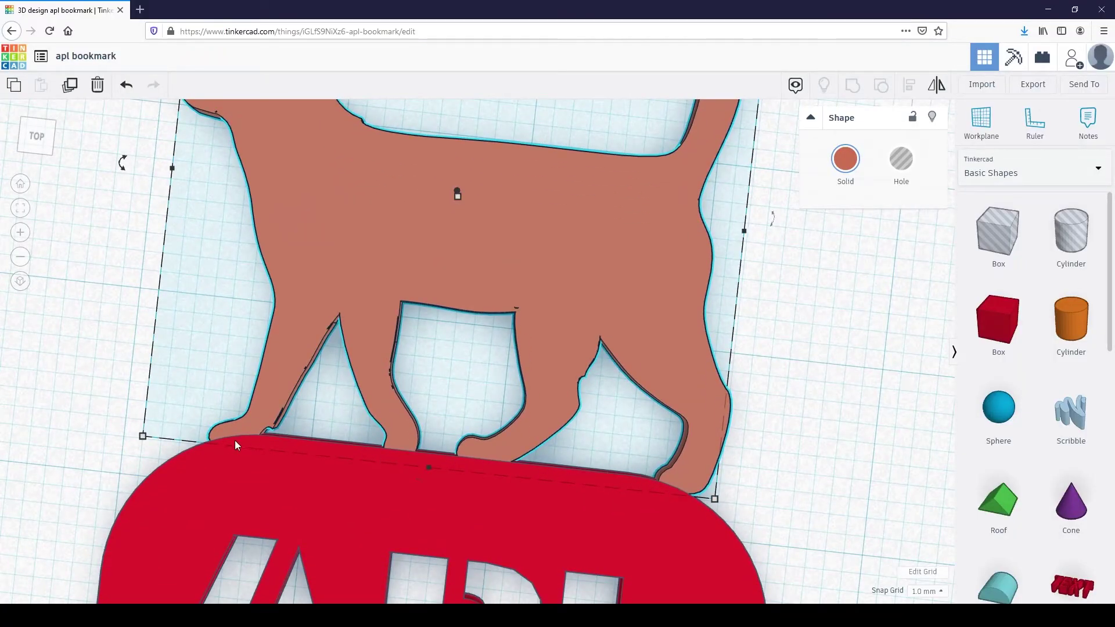
{"action": "scroll", "coordinate": [294, 461], "scroll_direction": "down", "scroll_amount": 5}
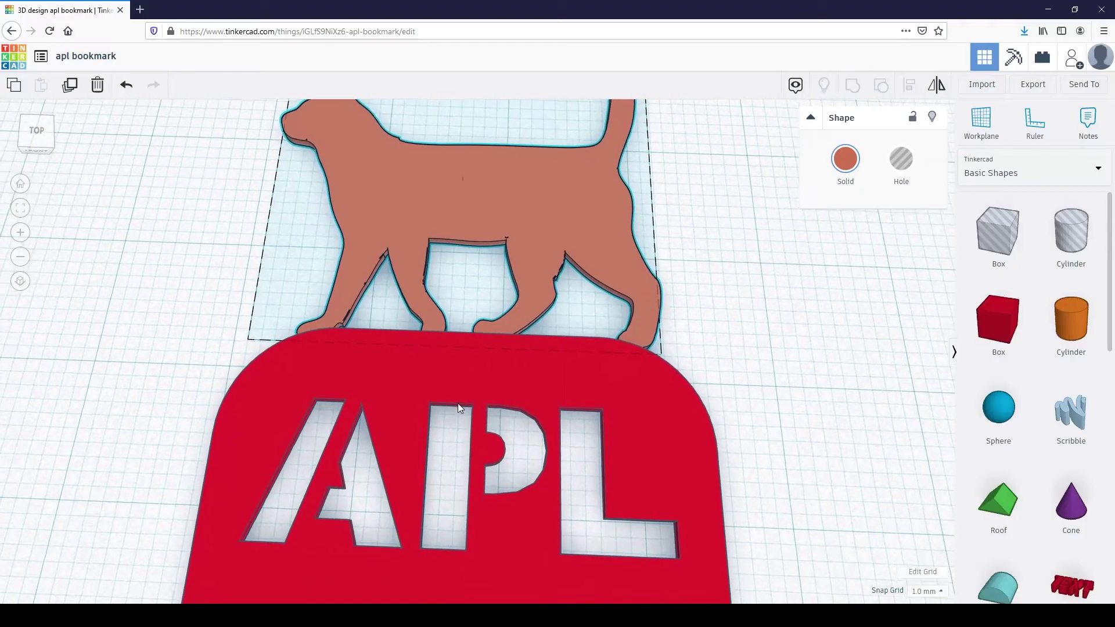
{"action": "scroll", "coordinate": [458, 416], "scroll_direction": "down", "scroll_amount": 2}
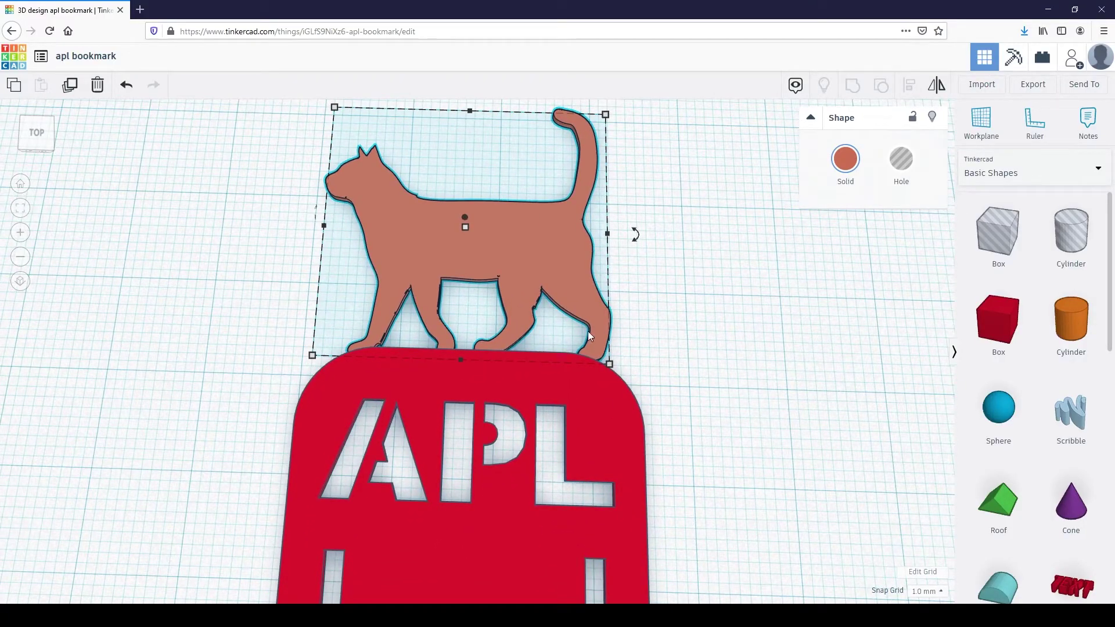
Set the cat's height to 0.7 mm and check it against the bookmark's thickness
{"action": "right_click_drag", "start_coordinate": [628, 331], "coordinate": [505, 260]}
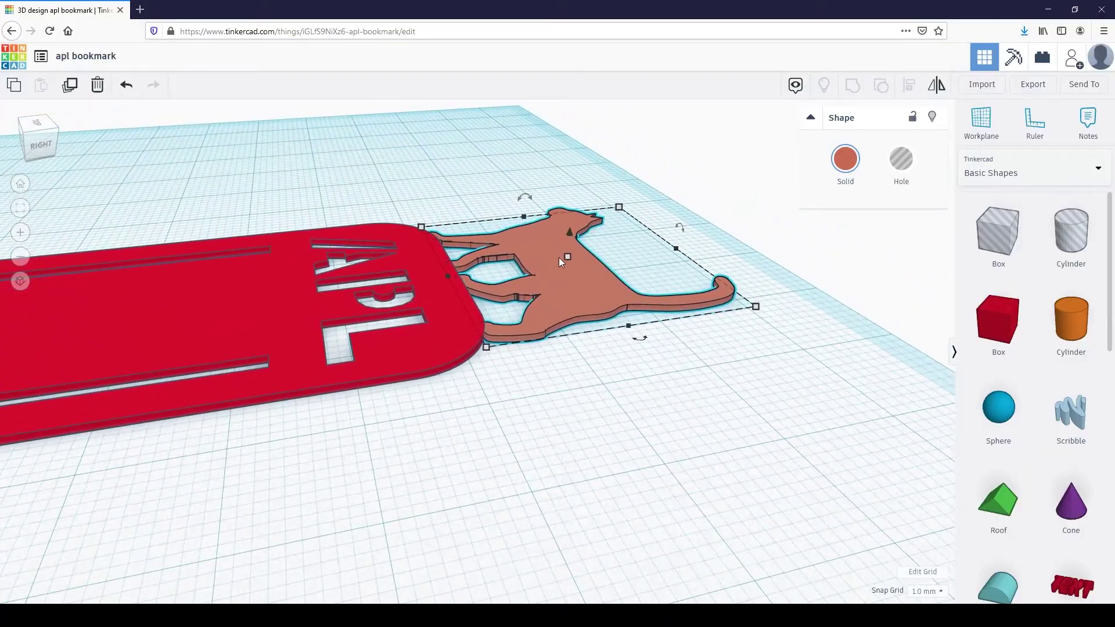
{"action": "mouse_move", "coordinate": [566, 256]}
{"action": "left_click", "coordinate": [642, 259]}
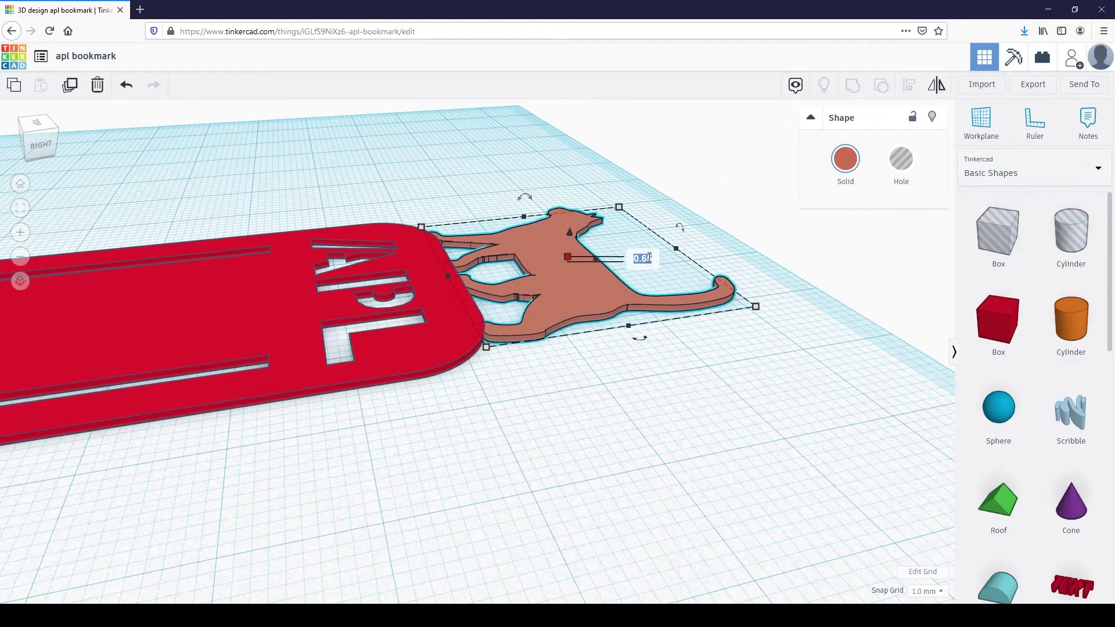
{"action": "type", "text": "0"}
{"action": "key", "text": "Return"}
{"action": "middle_click_drag", "start_coordinate": [437, 302], "coordinate": [560, 284]}
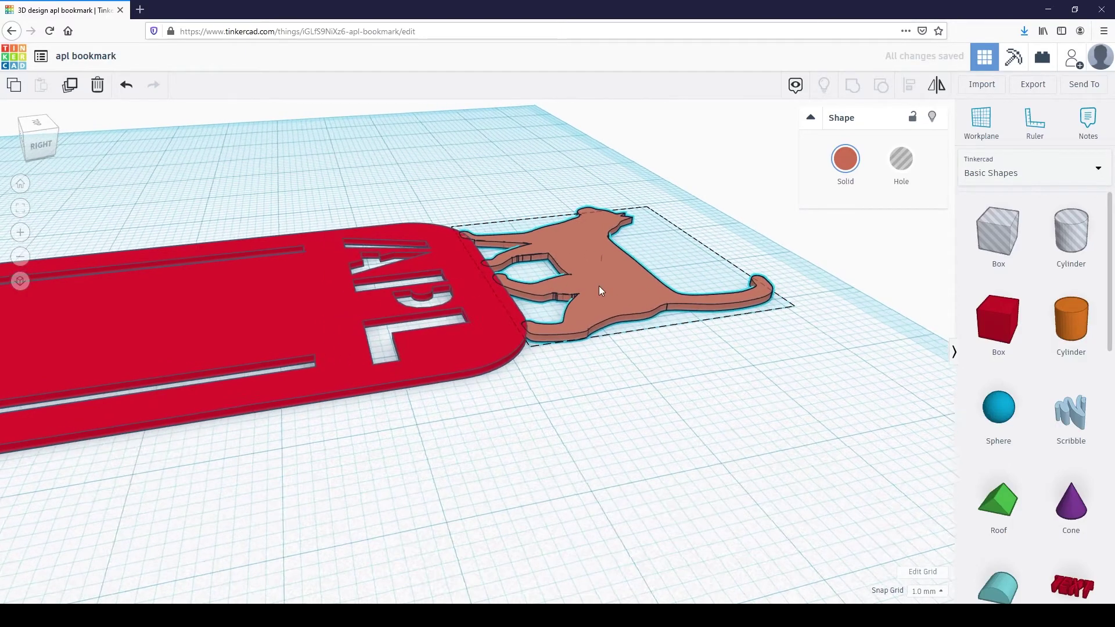
{"action": "left_click", "coordinate": [178, 301]}
{"action": "mouse_move", "coordinate": [222, 326]}
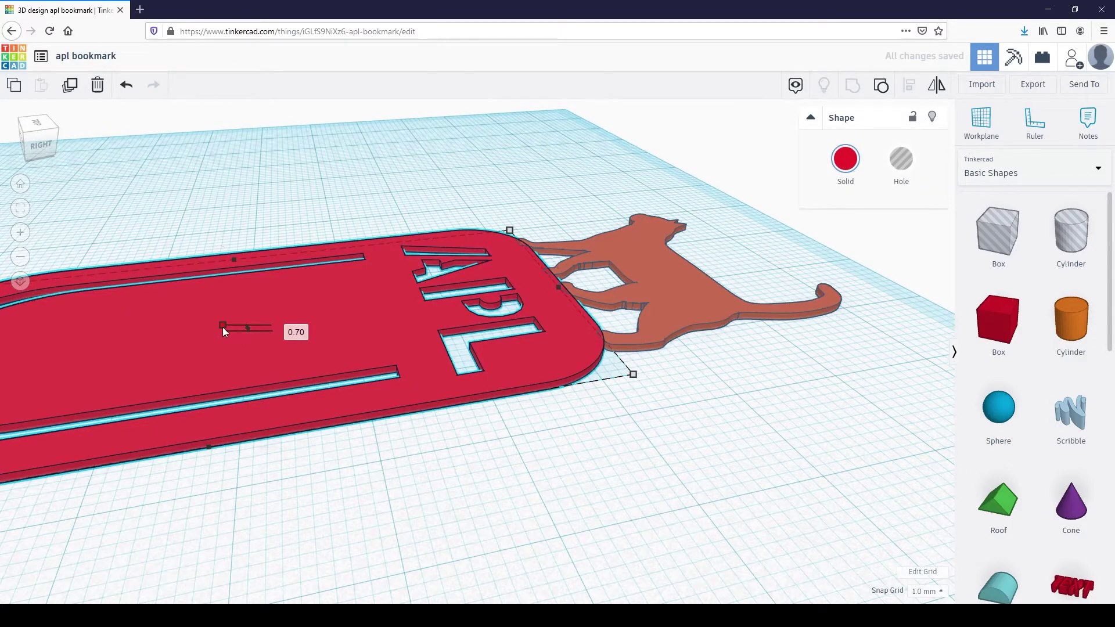
{"action": "left_click", "coordinate": [332, 141]}
Group the cat and the bookmark into one single-coloured shape
{"action": "right_click_drag", "start_coordinate": [333, 156], "coordinate": [534, 243]}
{"action": "scroll", "coordinate": [364, 225], "scroll_direction": "down", "scroll_amount": 10}
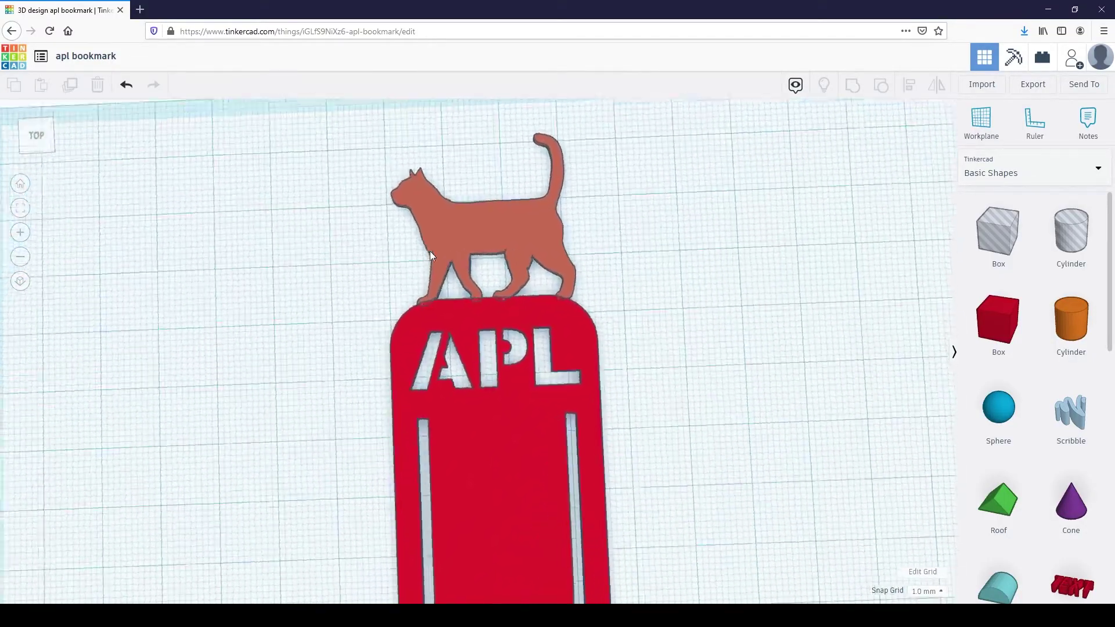
{"action": "left_click_drag", "start_coordinate": [322, 194], "coordinate": [612, 368]}
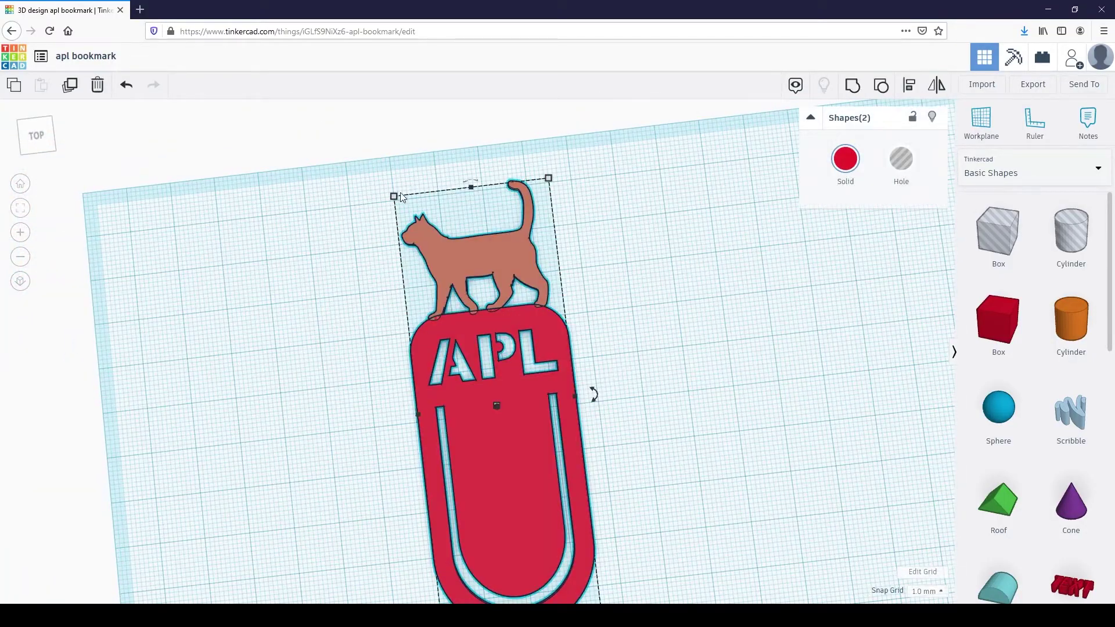
{"action": "left_click", "coordinate": [851, 89]}
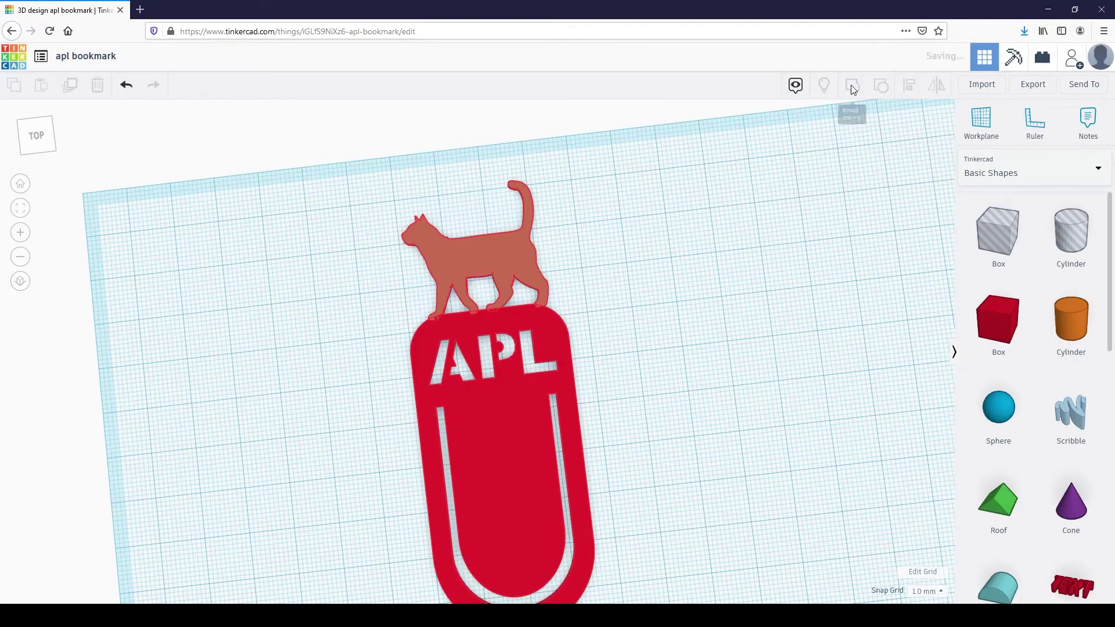
{"action": "left_click", "coordinate": [691, 273]}
Select the combined cat bookmark and export it for 3D printing
{"action": "right_click_drag", "start_coordinate": [691, 273], "coordinate": [623, 268]}
{"action": "scroll", "coordinate": [492, 287], "scroll_direction": "up", "scroll_amount": 2}
{"action": "scroll", "coordinate": [492, 287], "scroll_direction": "down", "scroll_amount": 2}
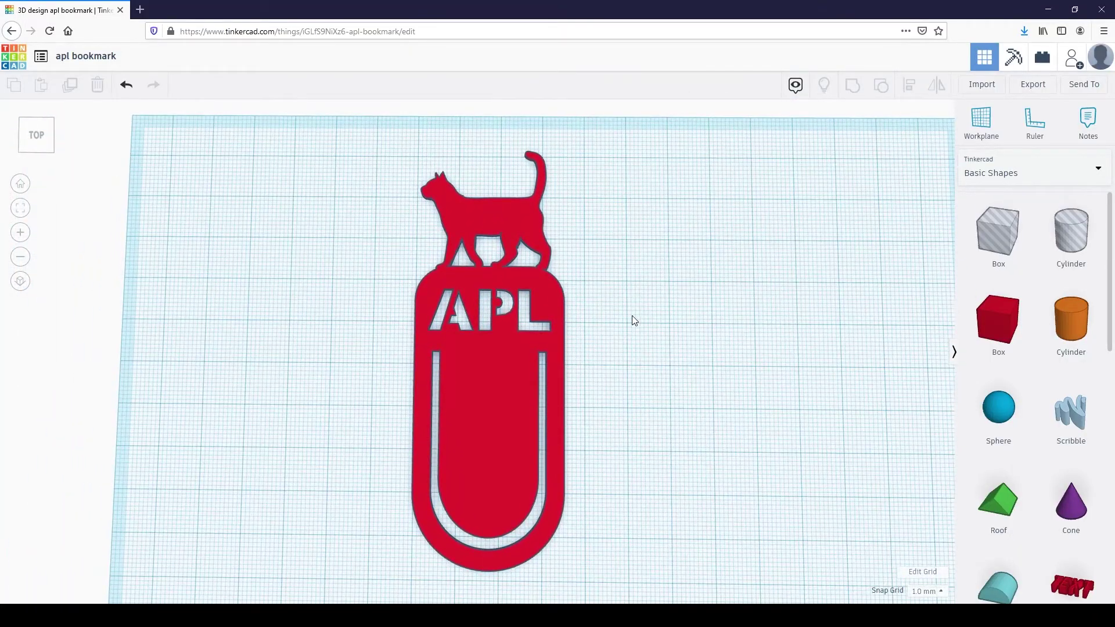
{"action": "left_click", "coordinate": [504, 378]}
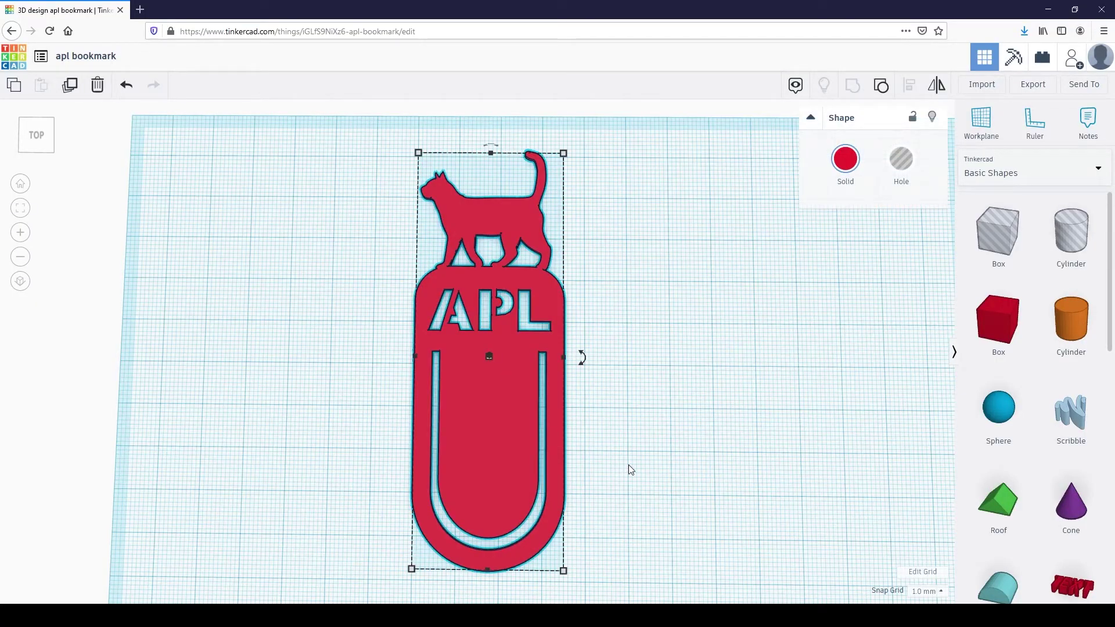
{"action": "left_click", "coordinate": [1034, 86]}
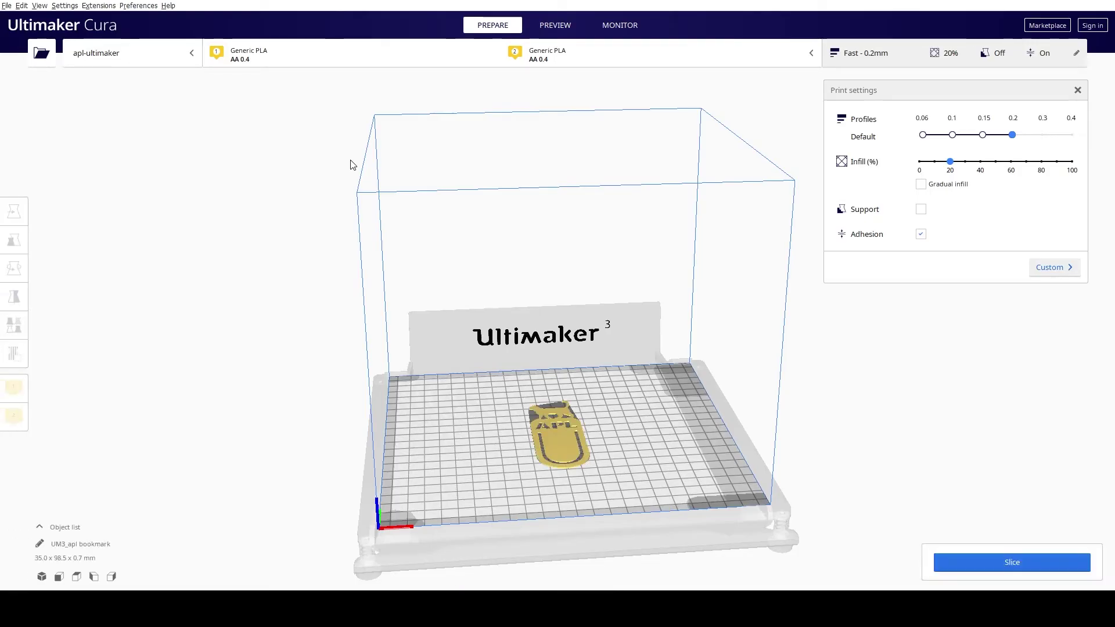
Switch to Ultimaker Cura, inspect the bookmark on the build plate, and open the extruders' material and print core settings
{"action": "left_click", "coordinate": [555, 429]}
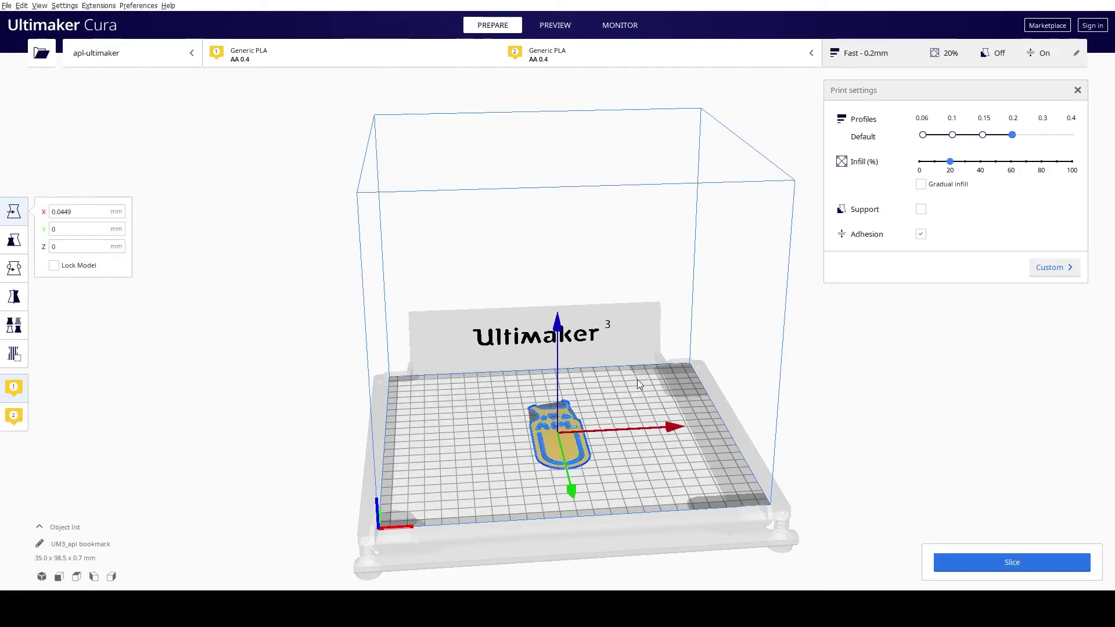
{"action": "scroll", "coordinate": [633, 424], "scroll_direction": "up", "scroll_amount": 4}
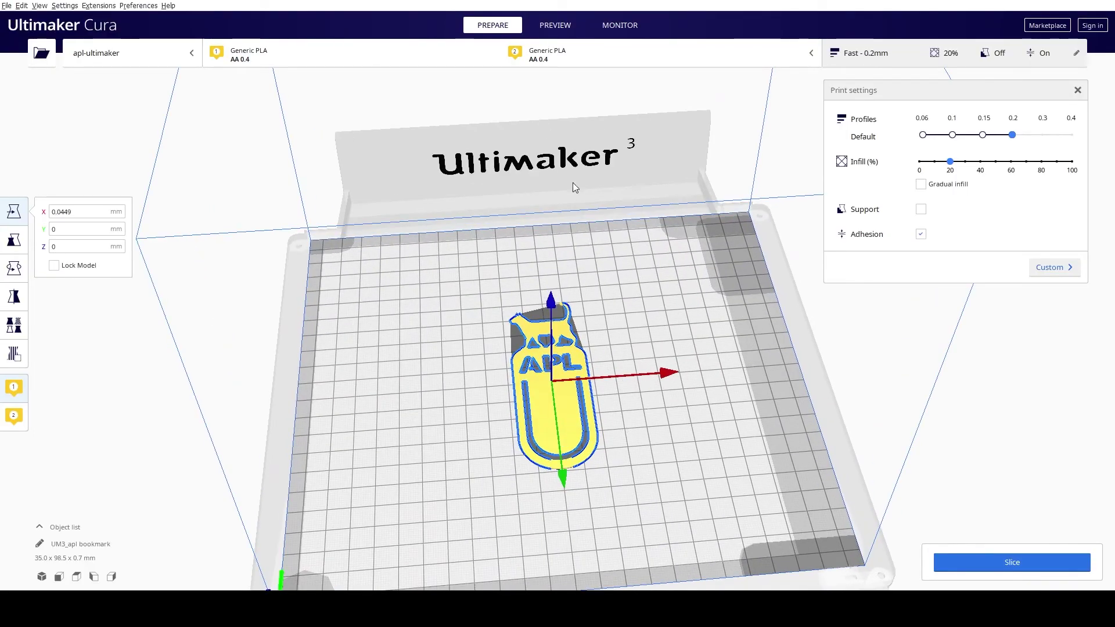
{"action": "left_click", "coordinate": [641, 303]}
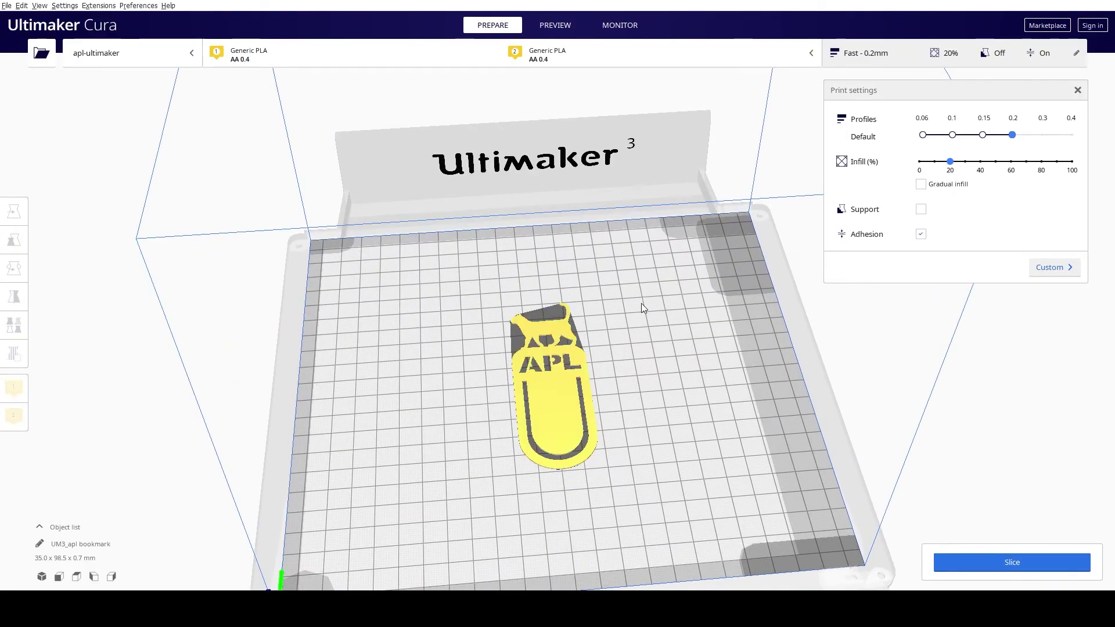
{"action": "left_click", "coordinate": [697, 66]}
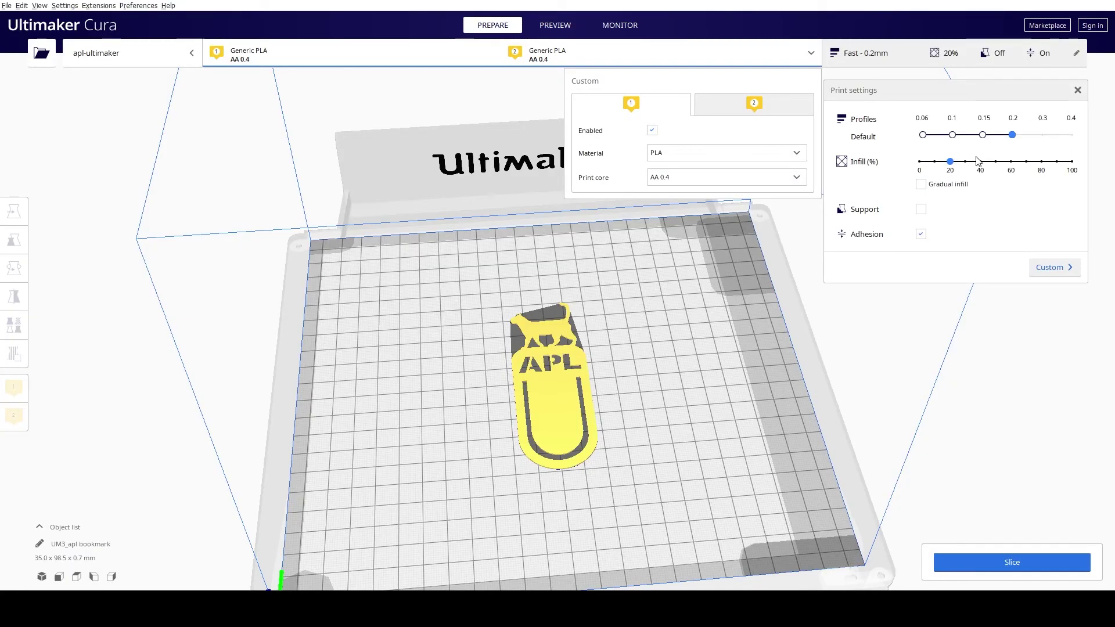
Try the finer layer-height profiles down to 0.06 mm and return to the 0.2 mm profile
{"action": "left_click", "coordinate": [981, 137]}
{"action": "left_click", "coordinate": [953, 135]}
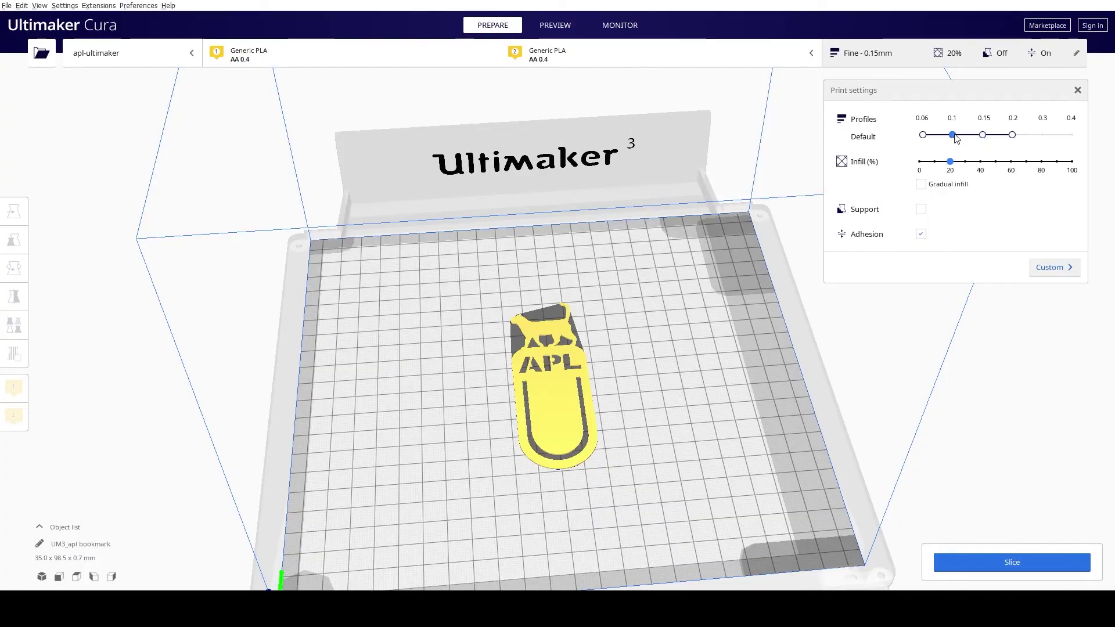
{"action": "left_click", "coordinate": [923, 135]}
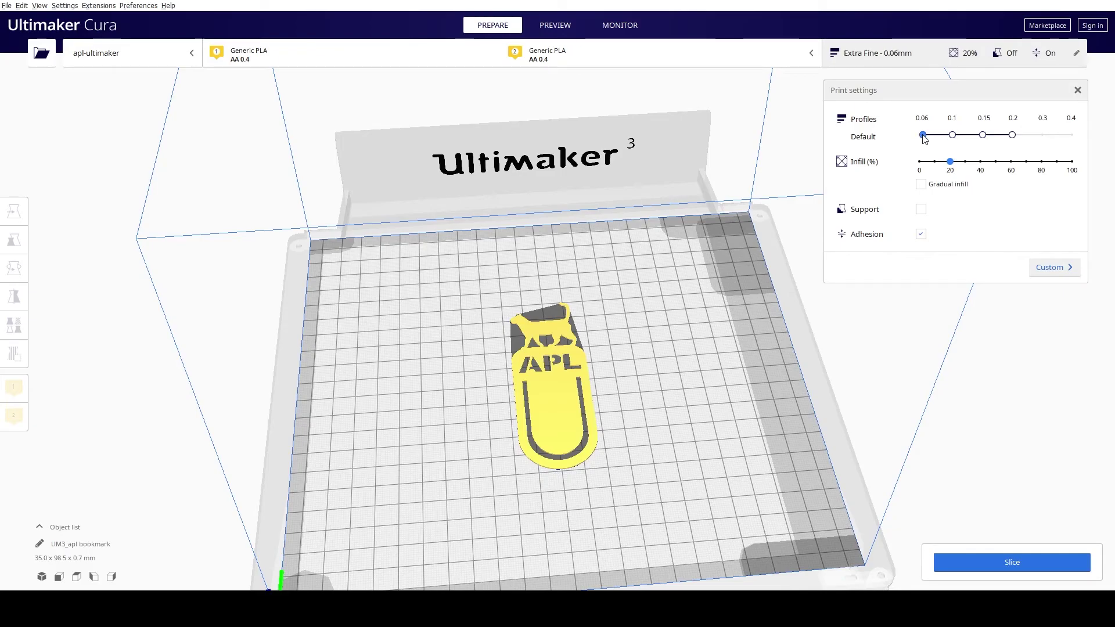
{"action": "left_click", "coordinate": [1013, 135]}
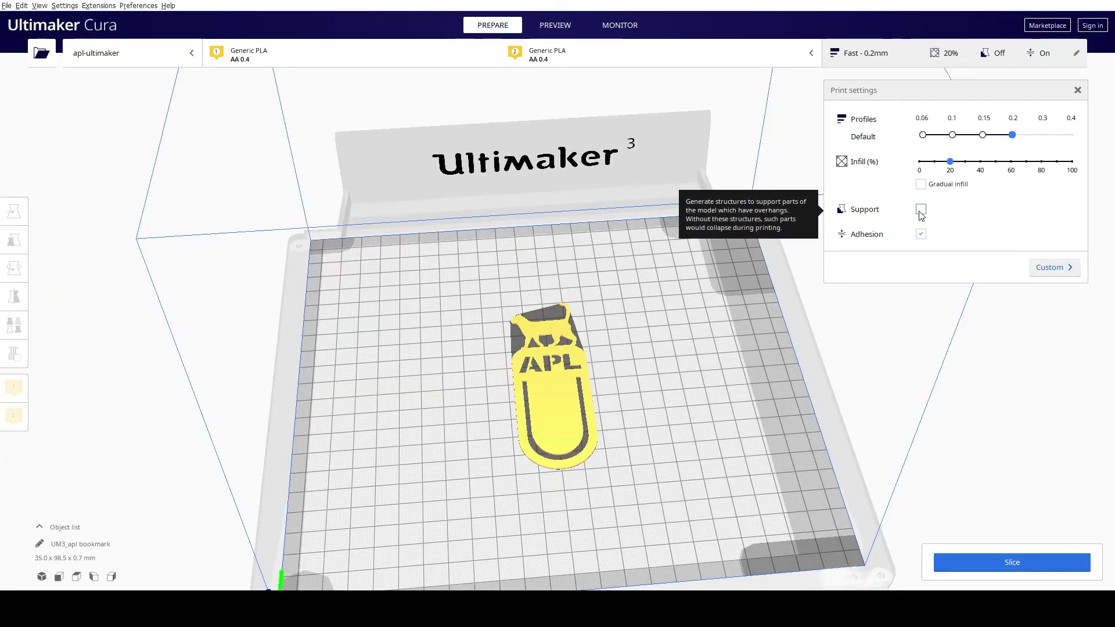
Slice the bookmark with build plate adhesion turned off and save the print file to the removable drive
{"action": "left_click", "coordinate": [921, 234]}
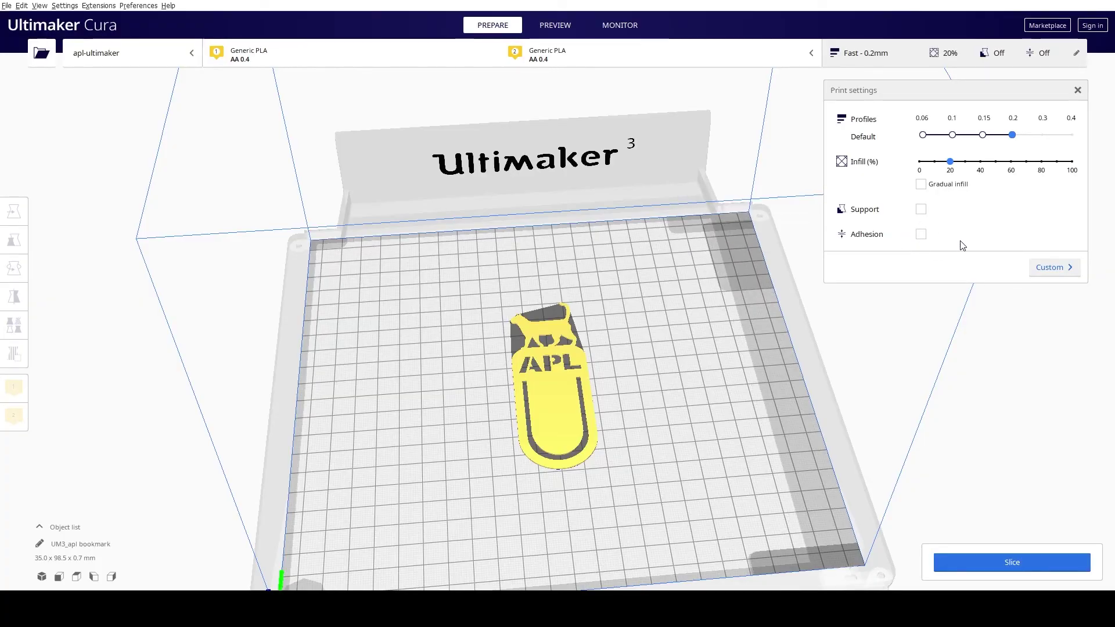
{"action": "left_click", "coordinate": [1017, 568]}
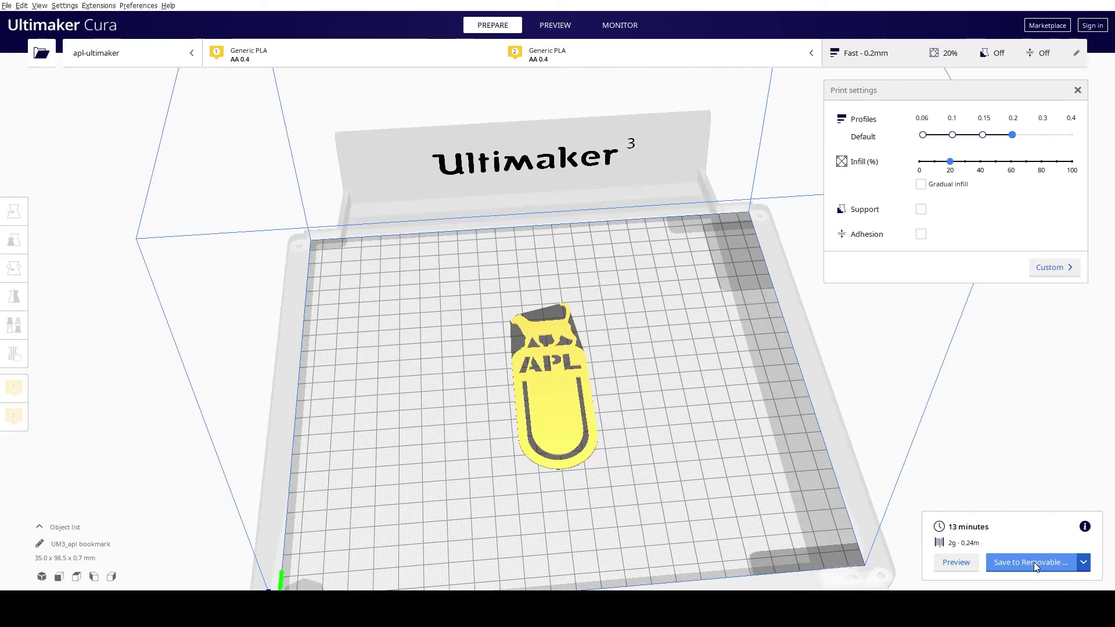
{"action": "left_click", "coordinate": [1034, 563]}
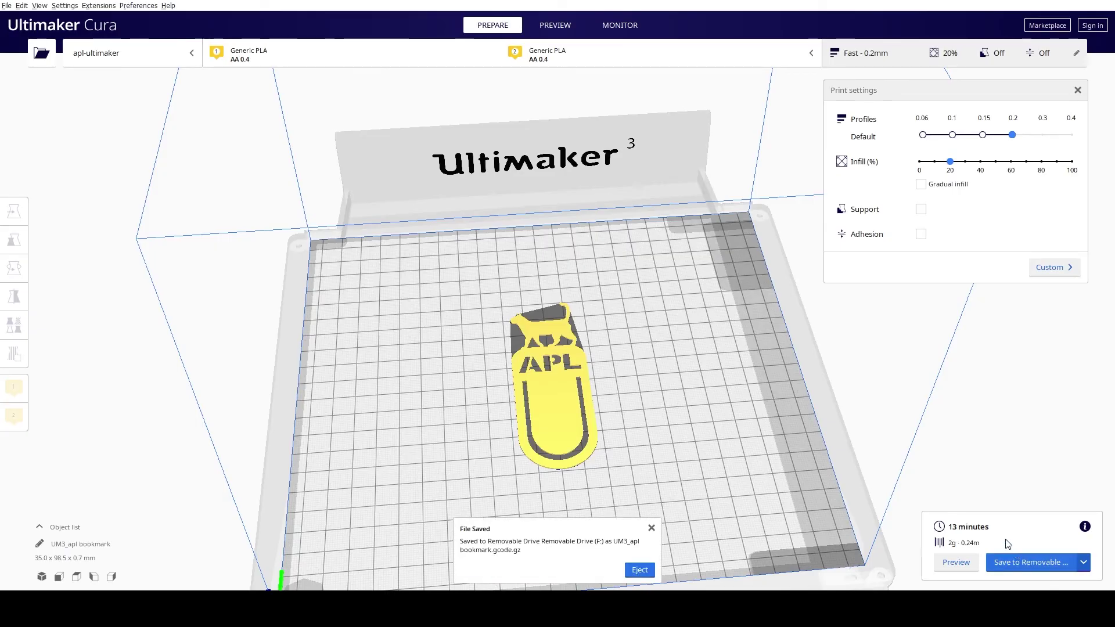